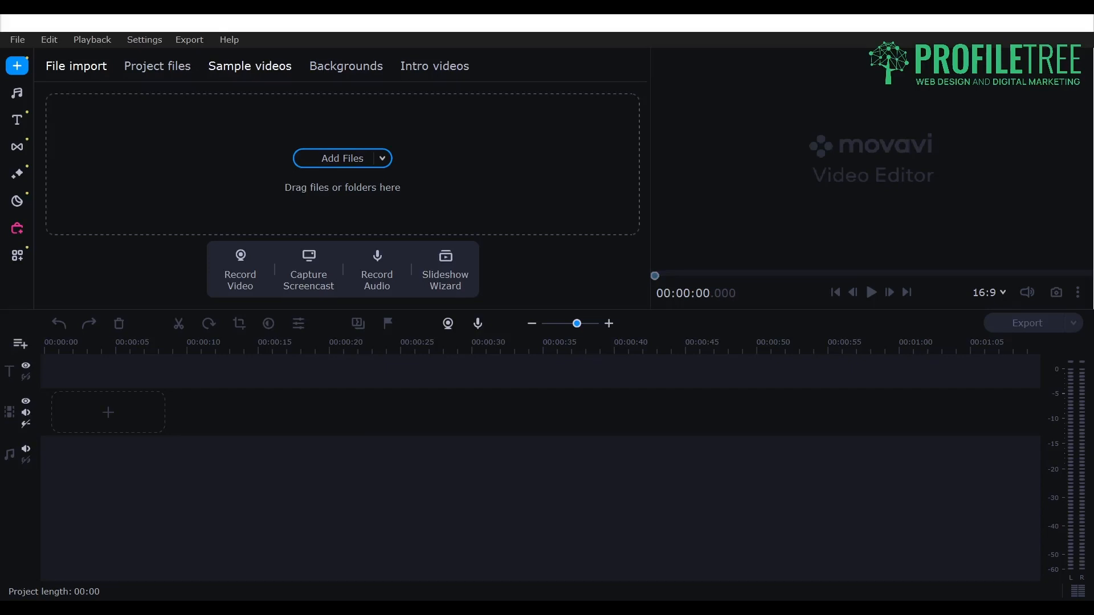
Browse the sample media categories and download the Eggplant template from the intro videos
click(250, 66)
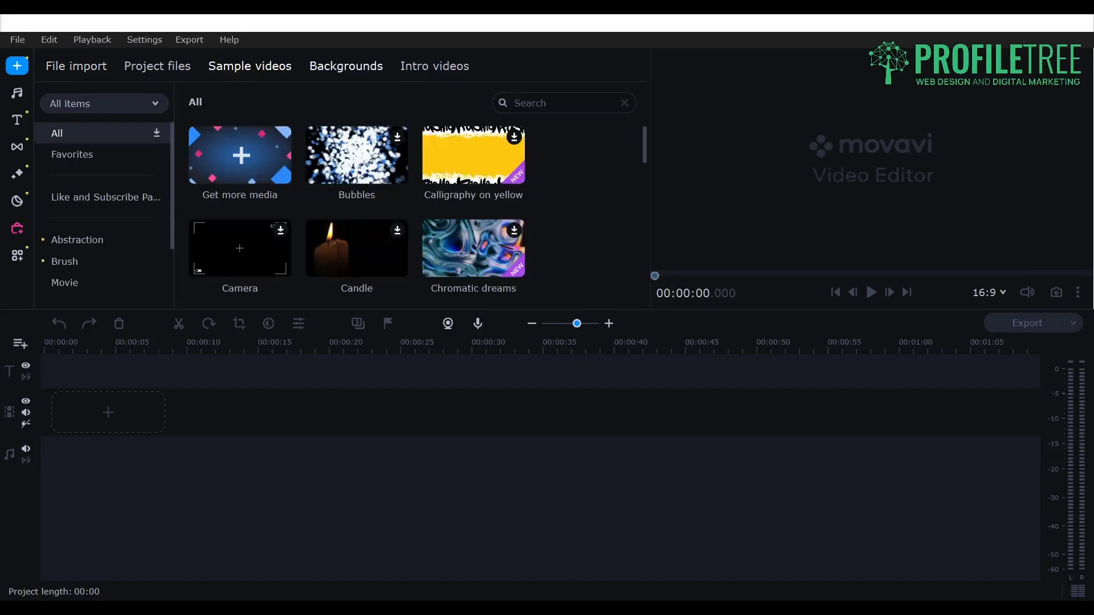
click(346, 66)
click(435, 66)
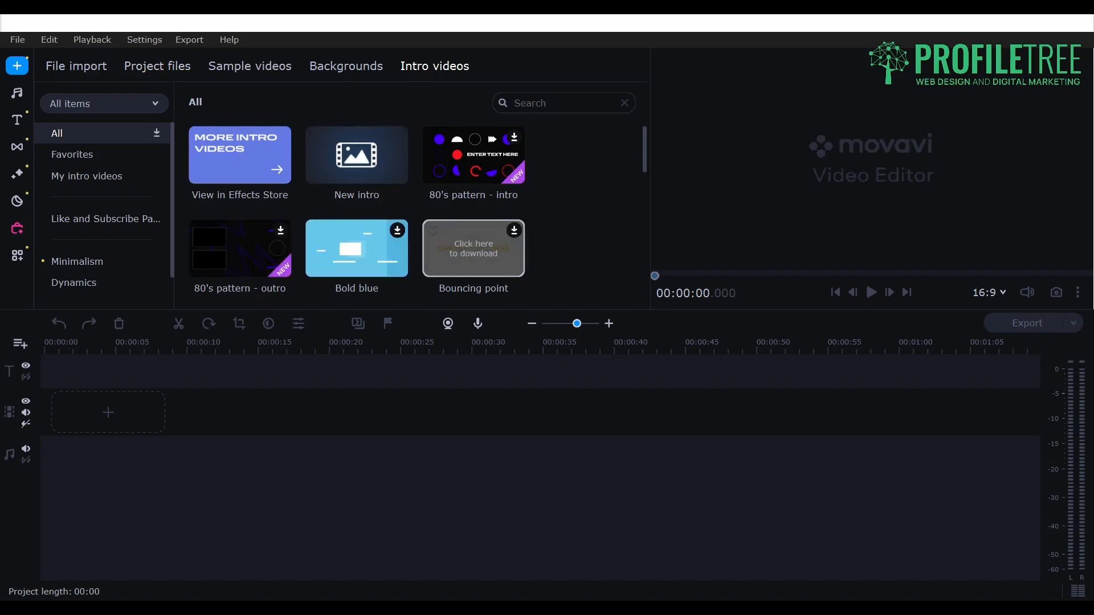
scroll(399, 228, down, 4)
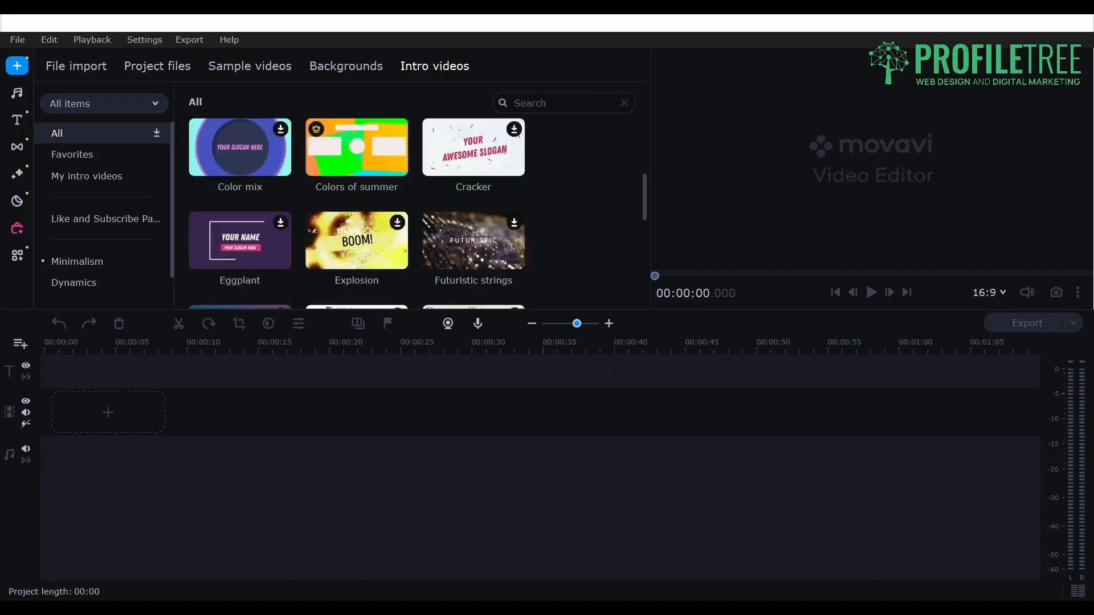
click(356, 214)
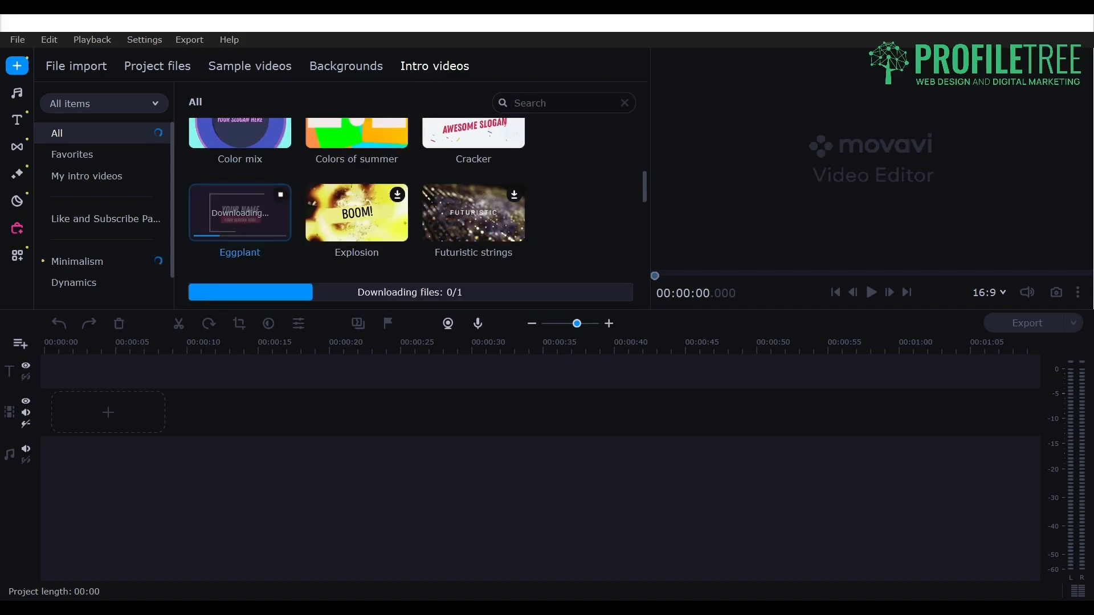
scroll(240, 245, up, 4)
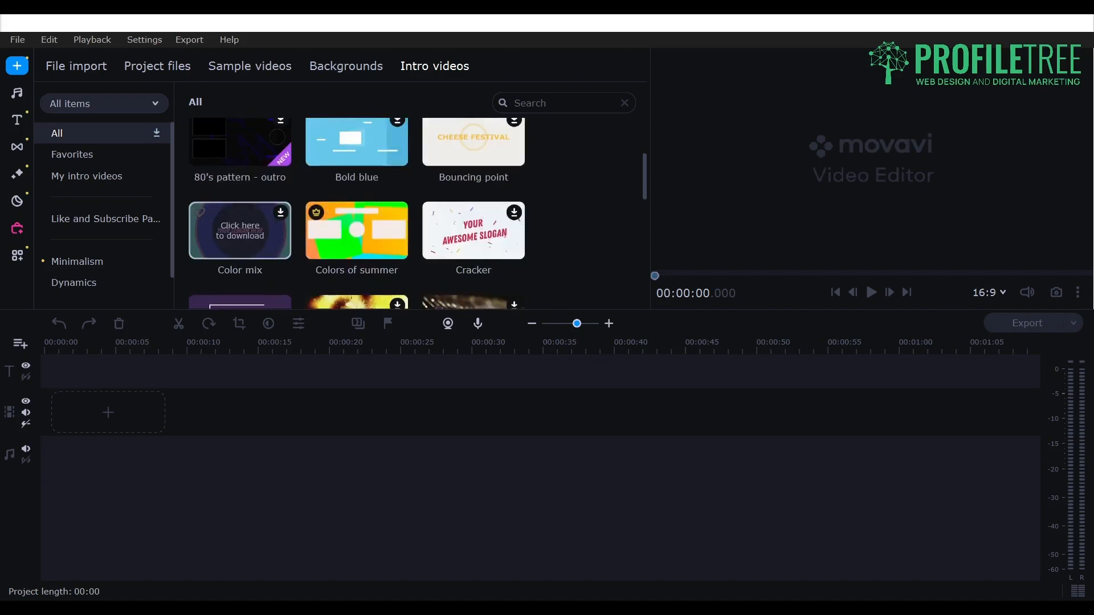
scroll(240, 245, down, 2)
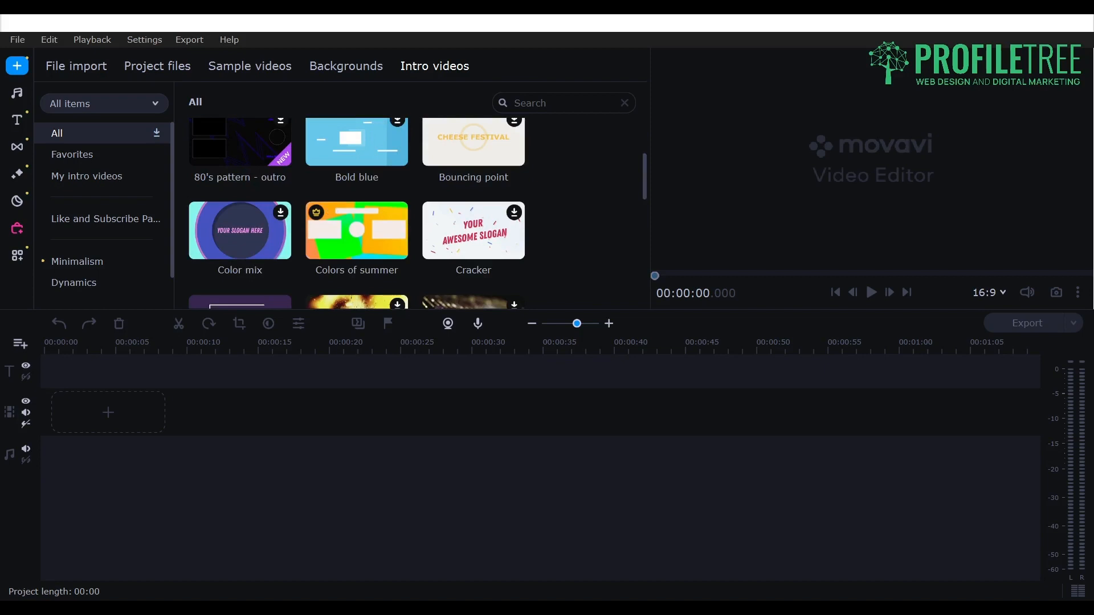
scroll(240, 245, down, 2)
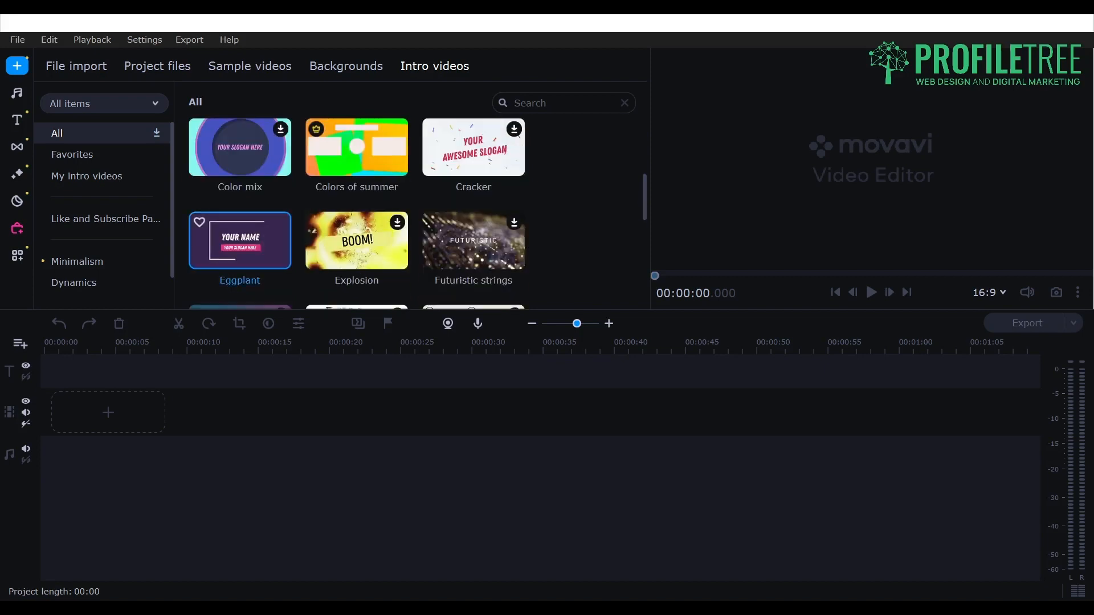
Place the Eggplant intro at the start of the video track and preview its title animation
mouse_move(240, 240)
mouse_down()
mouse_move(120, 412)
mouse_move(47, 412)
mouse_up()
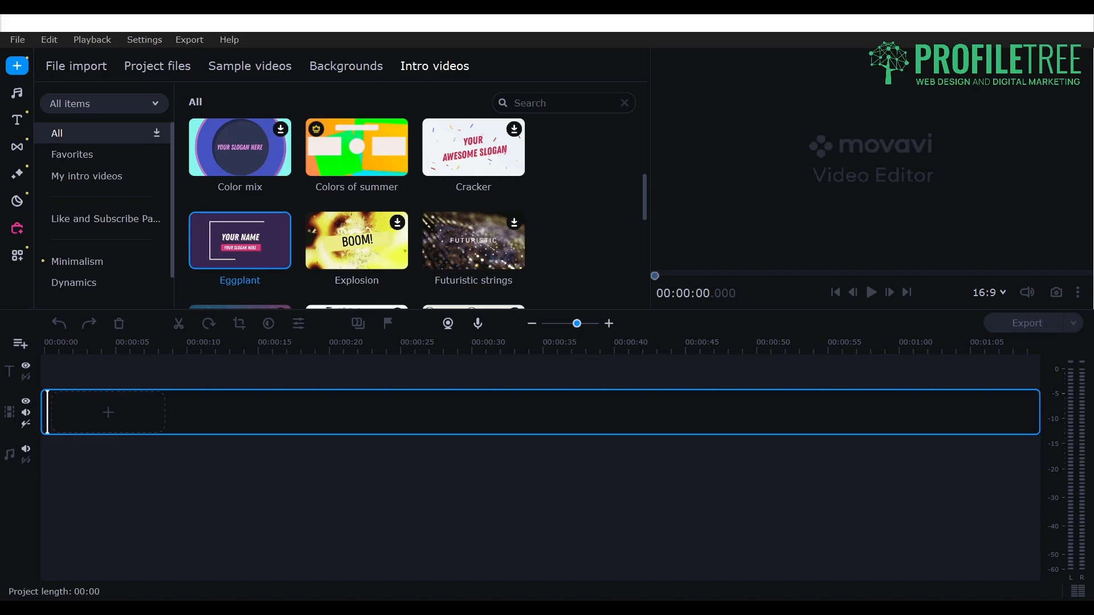
drag(47, 412, 48, 412)
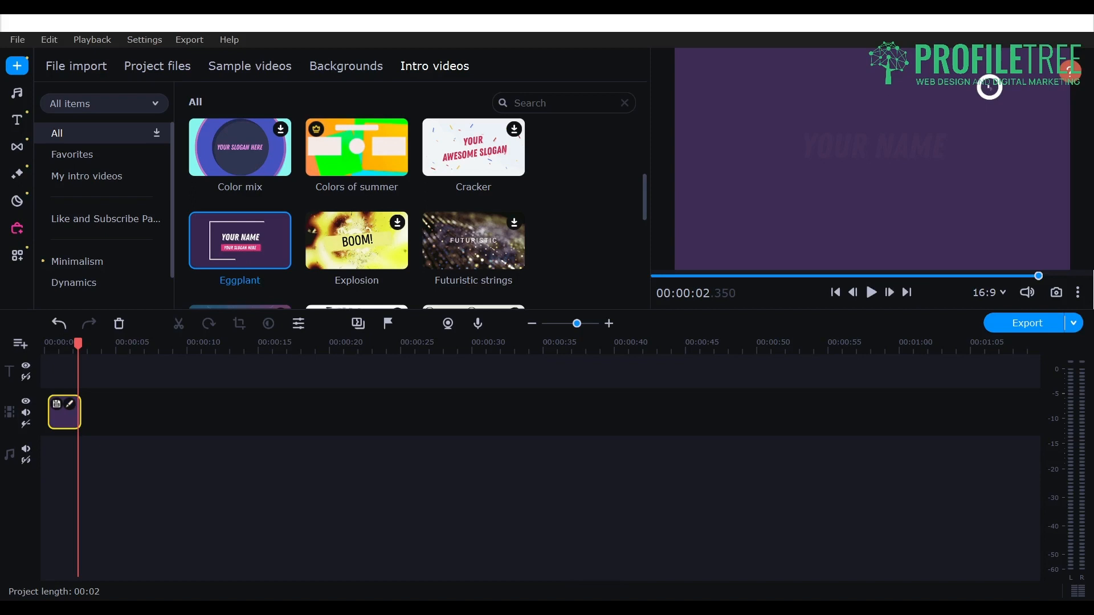
click(989, 87)
drag(78, 343, 51, 343)
drag(728, 276, 801, 276)
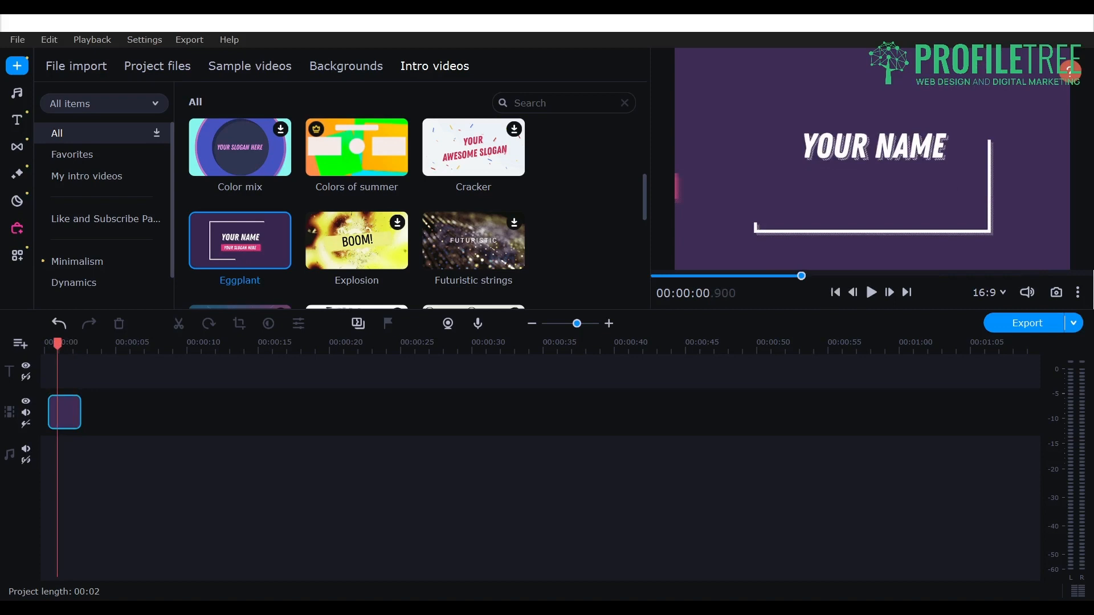
Open the Eggplant intro clip for editing and replace its "YOUR NAME" title with "Welcome To a Movavi Review"
click(71, 405)
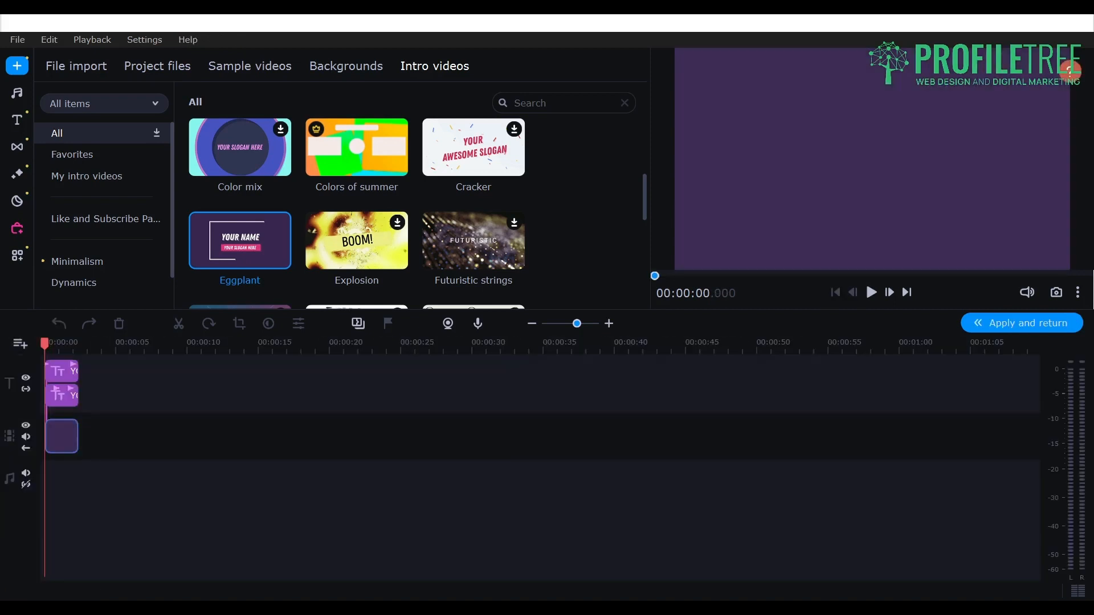
click(74, 372)
double_click(70, 372)
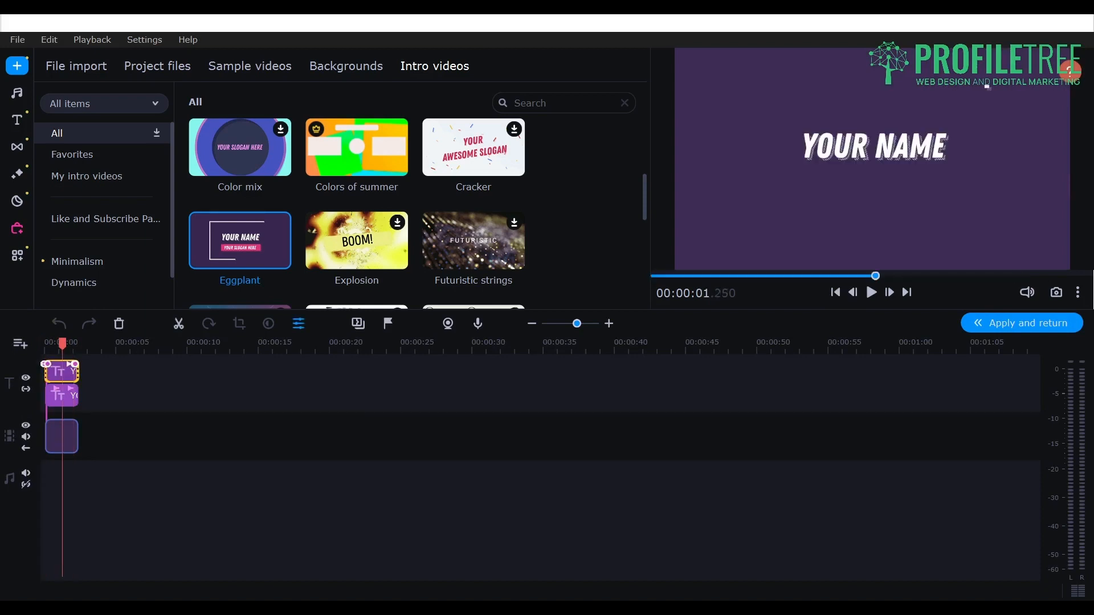
drag(234, 125, 173, 125)
text(Welco)
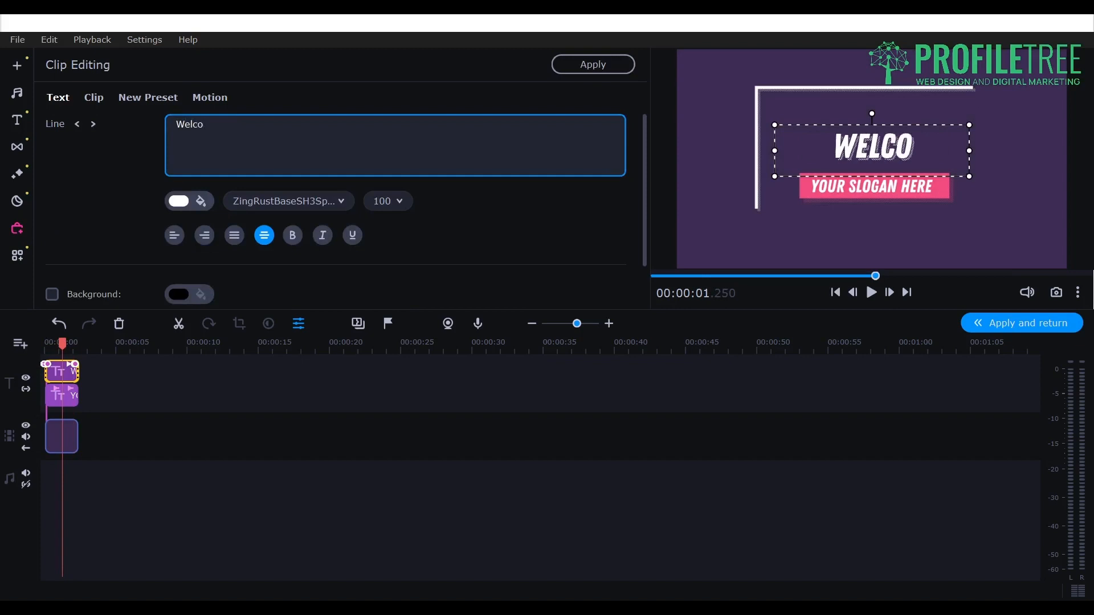
text(me To a )
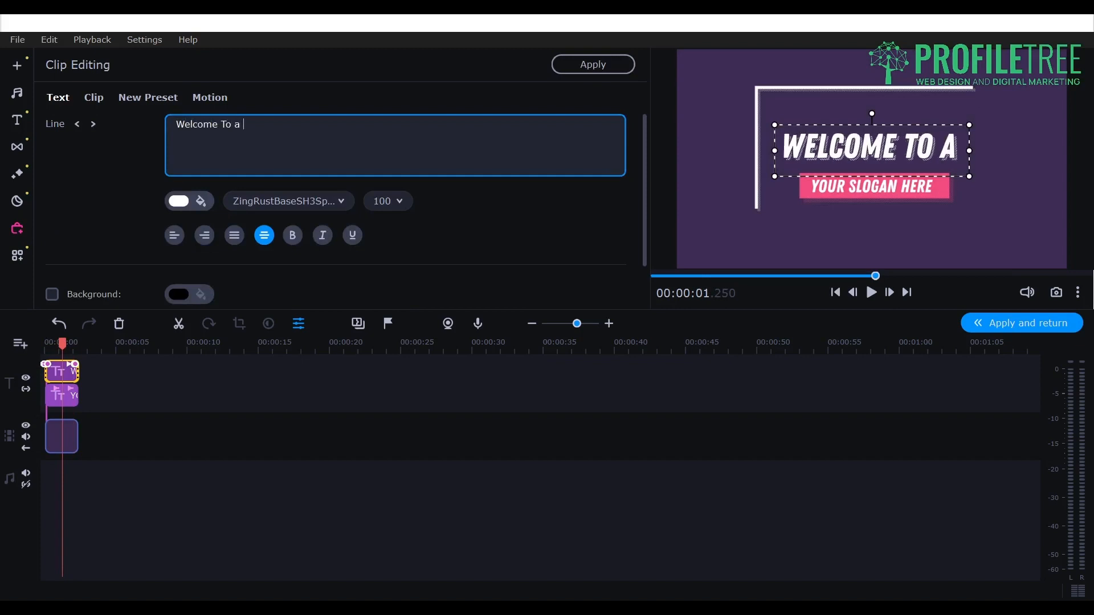
text(Movavi Review)
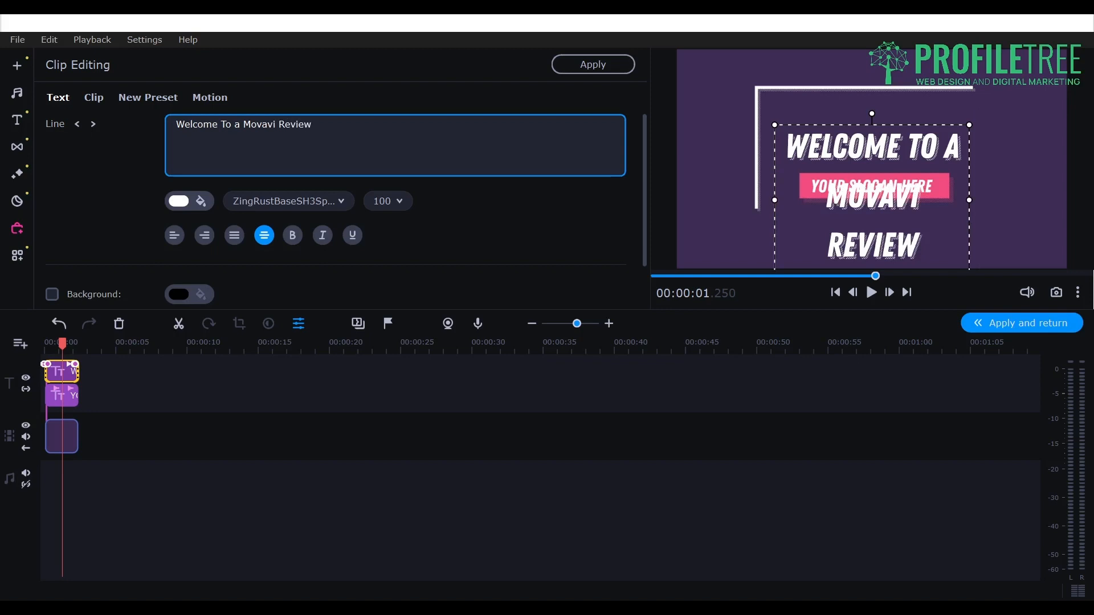
Shorten the intro's main title text to "Movavi Review"
key(ctrl+a)
click(313, 124)
drag(243, 124, 176, 124)
key(BackSpace)
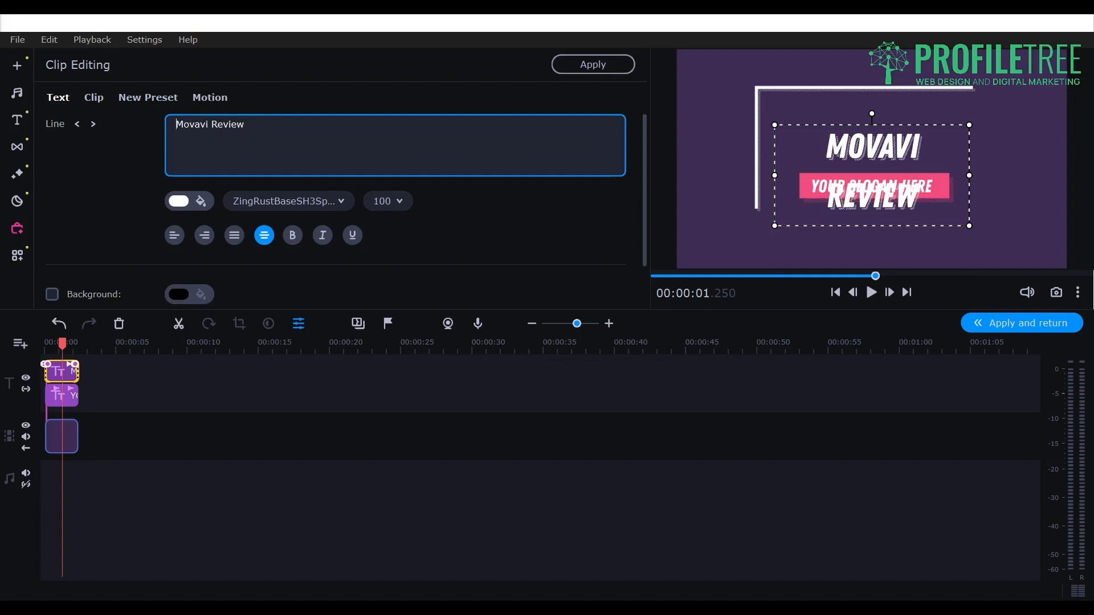
Make the Movavi Review title italic at font size 80 and reposition it slightly smaller above the slogan, inside the white frame
mouse_move(969, 124)
mouse_down()
mouse_move(996, 110)
mouse_move(963, 128)
mouse_up()
drag(869, 171, 872, 130)
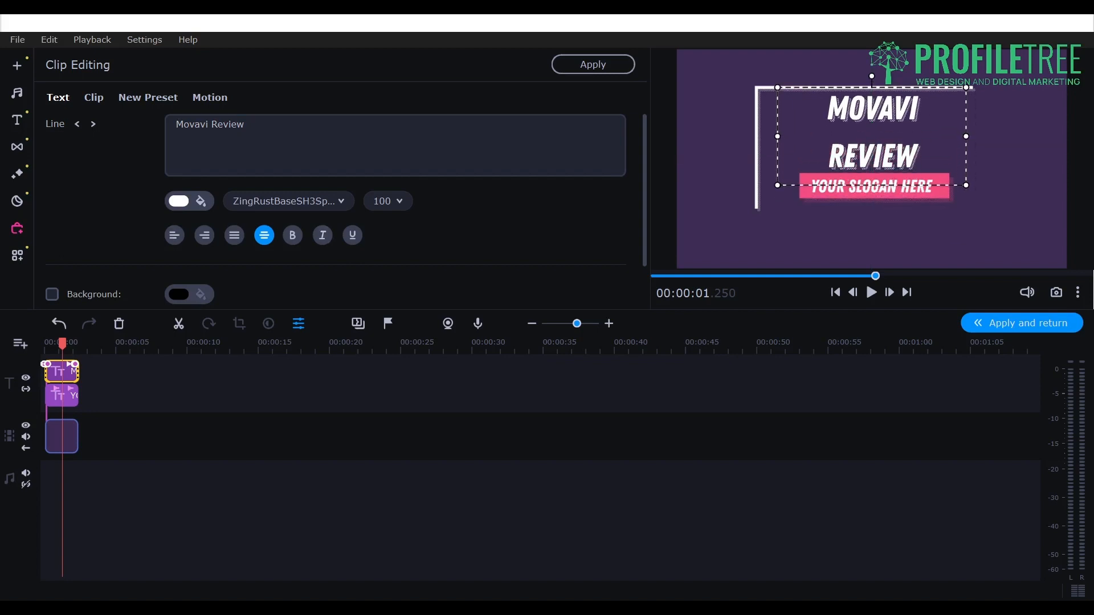
click(322, 235)
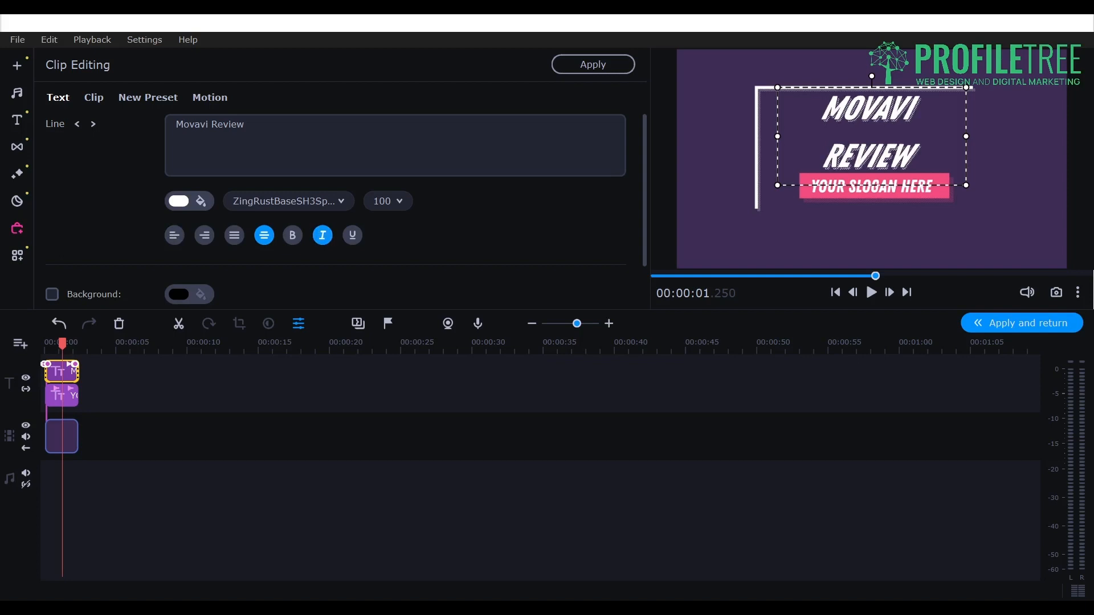
click(387, 200)
click(395, 382)
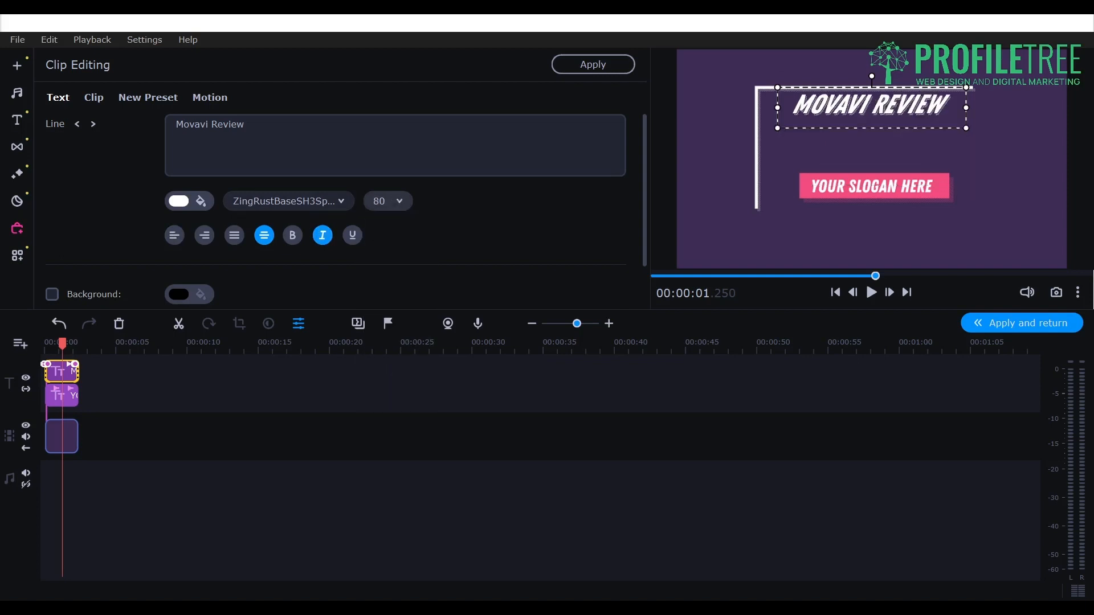
drag(872, 108, 872, 122)
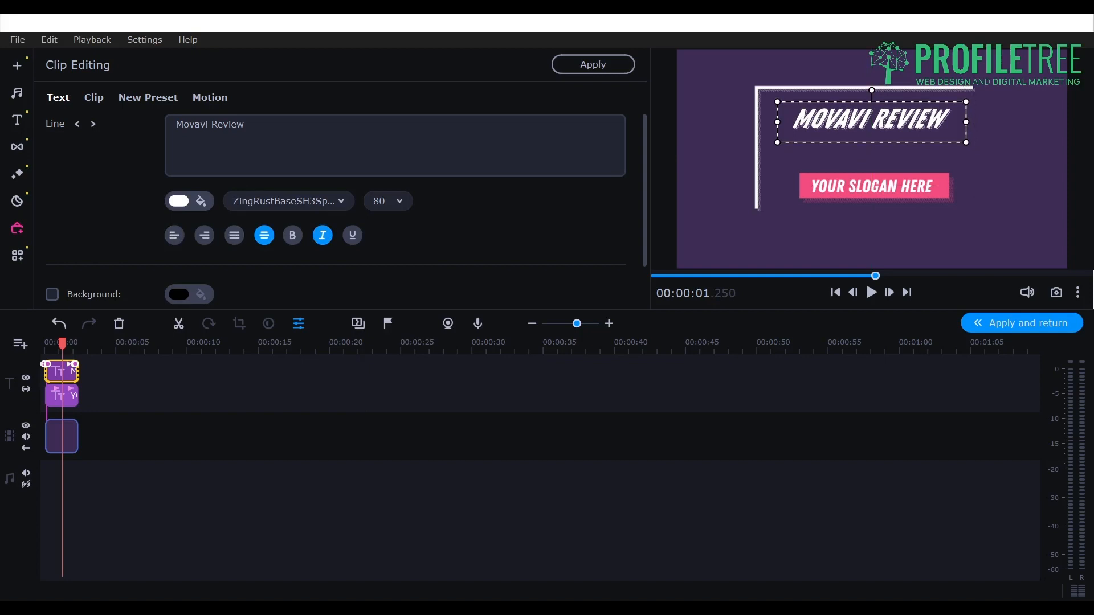
Replace the slogan text with "Review by ProfileTree" and move it up closer to the main title
click(872, 186)
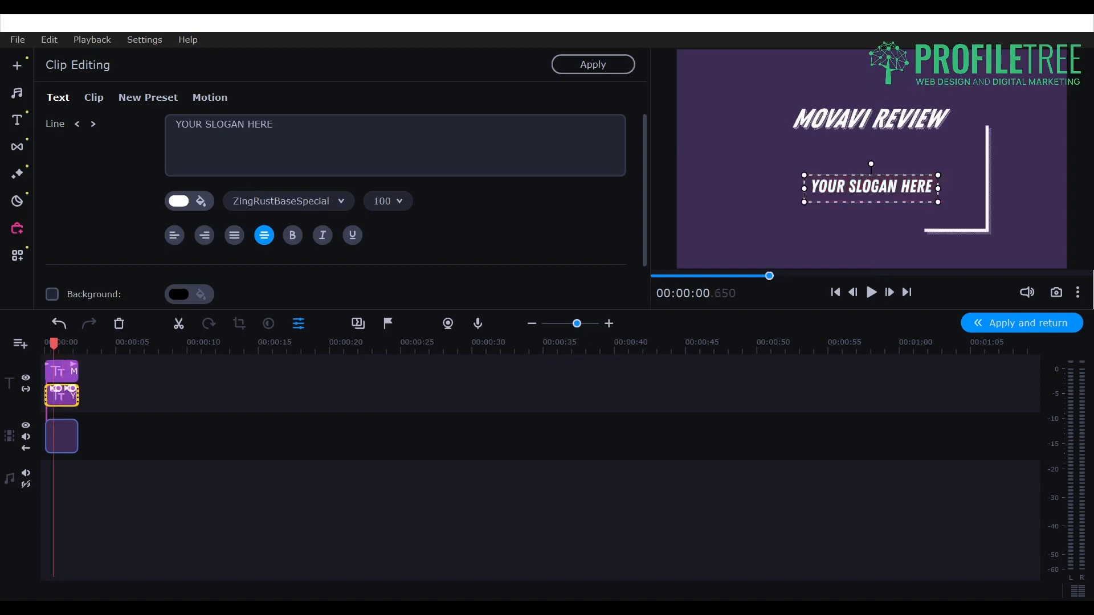
triple_click(225, 125)
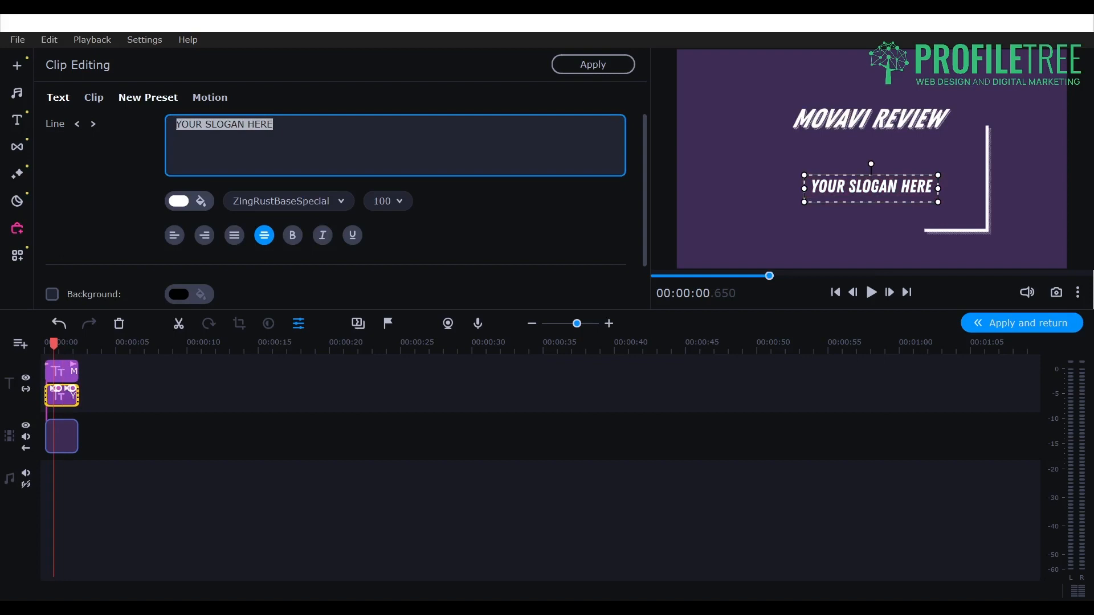
text(Review by )
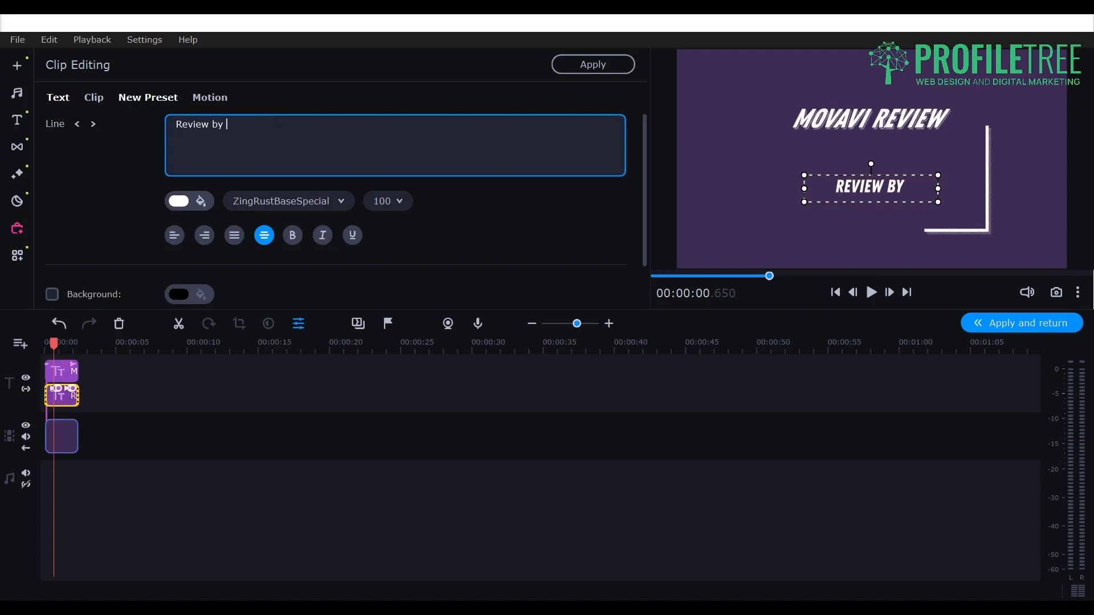
text(Profi)
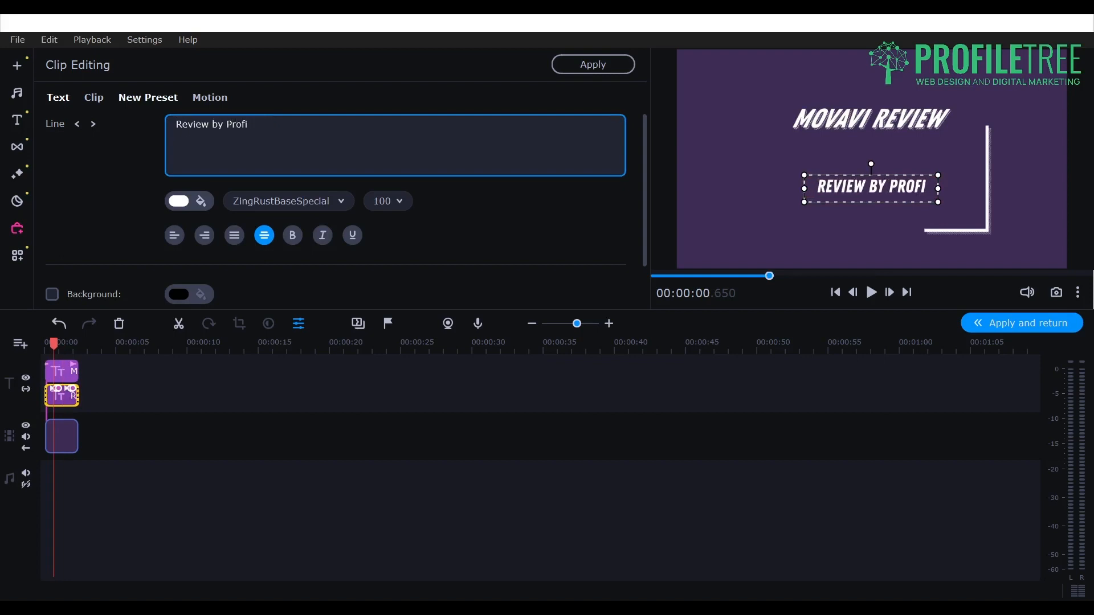
text(lTree)
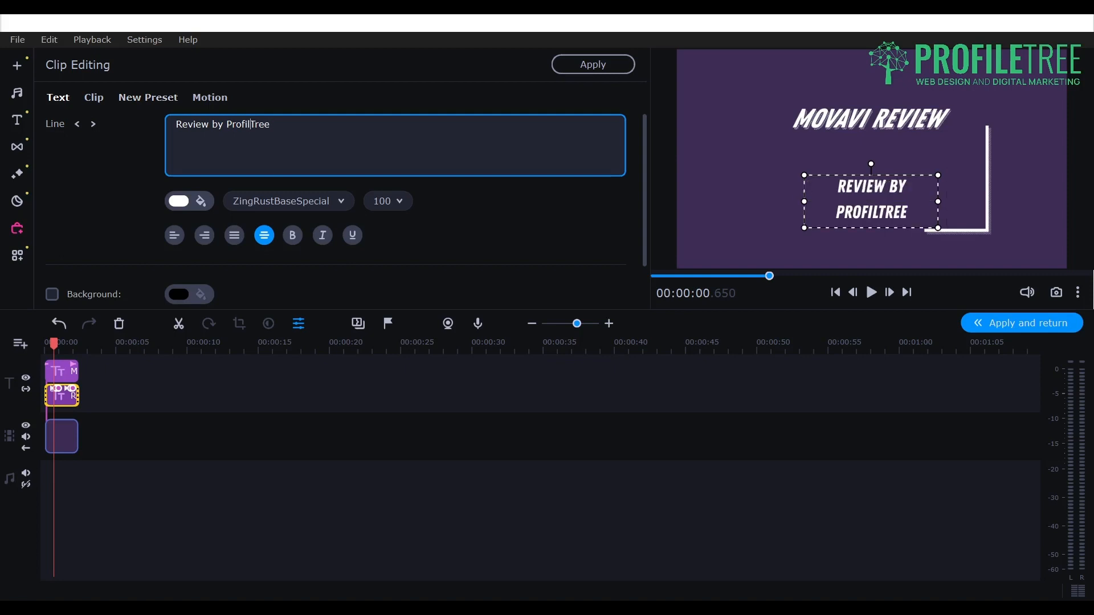
key(BackSpace)
key(BackSpace)
key(BackSpace)
key(BackSpace)
text(eTree)
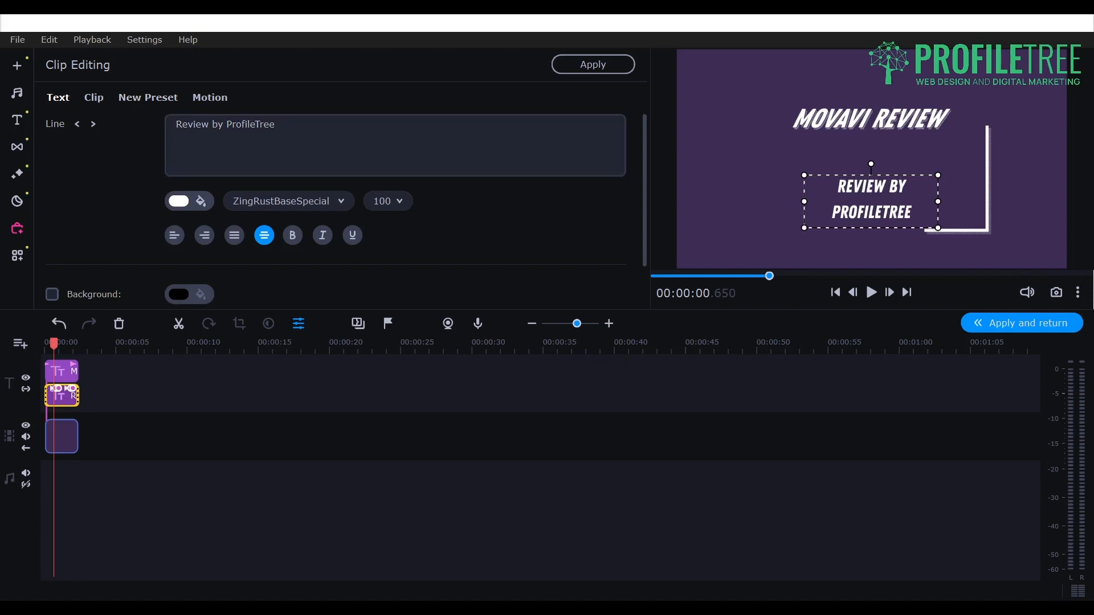
mouse_move(871, 202)
mouse_down()
mouse_move(871, 186)
mouse_move(845, 185)
mouse_move(886, 185)
mouse_move(845, 185)
mouse_move(872, 185)
mouse_up()
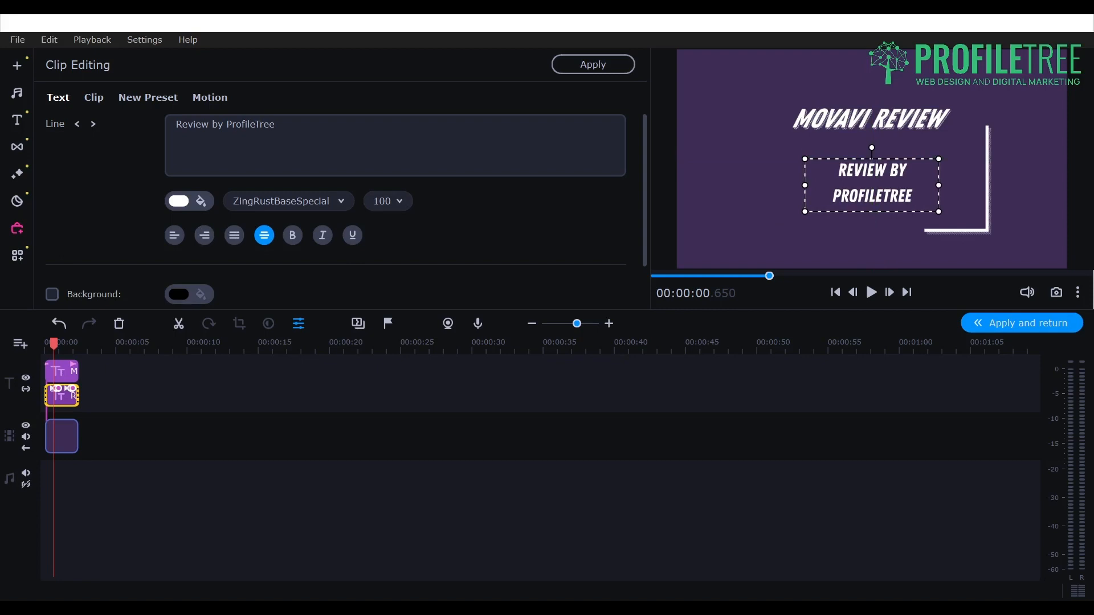
Try several text colours on the "Review by ProfileTree" line and set it to dark olive, #6f7400
click(201, 200)
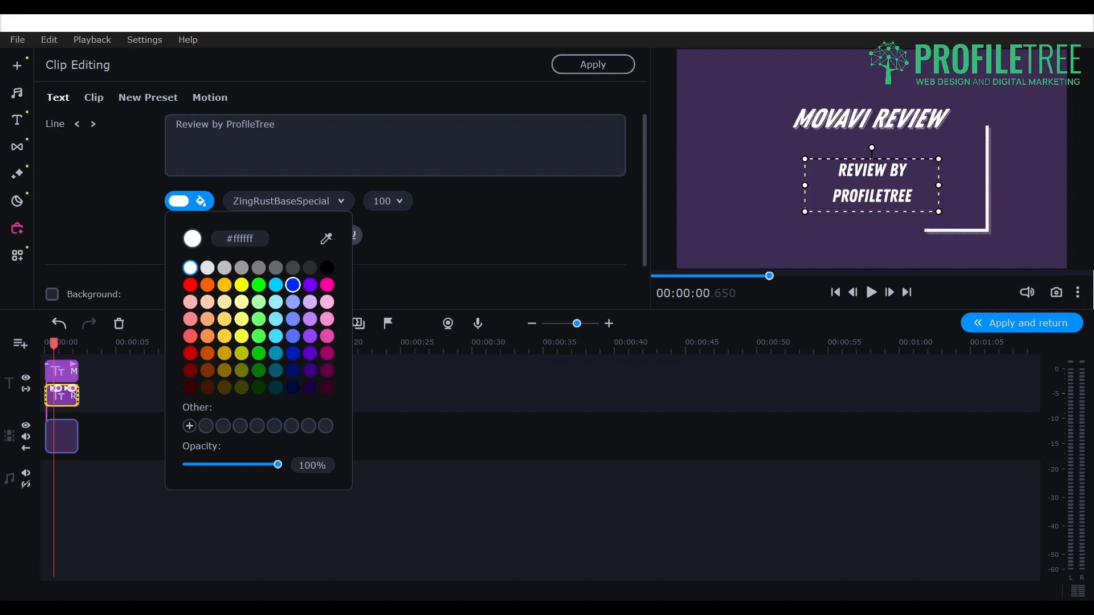
click(293, 285)
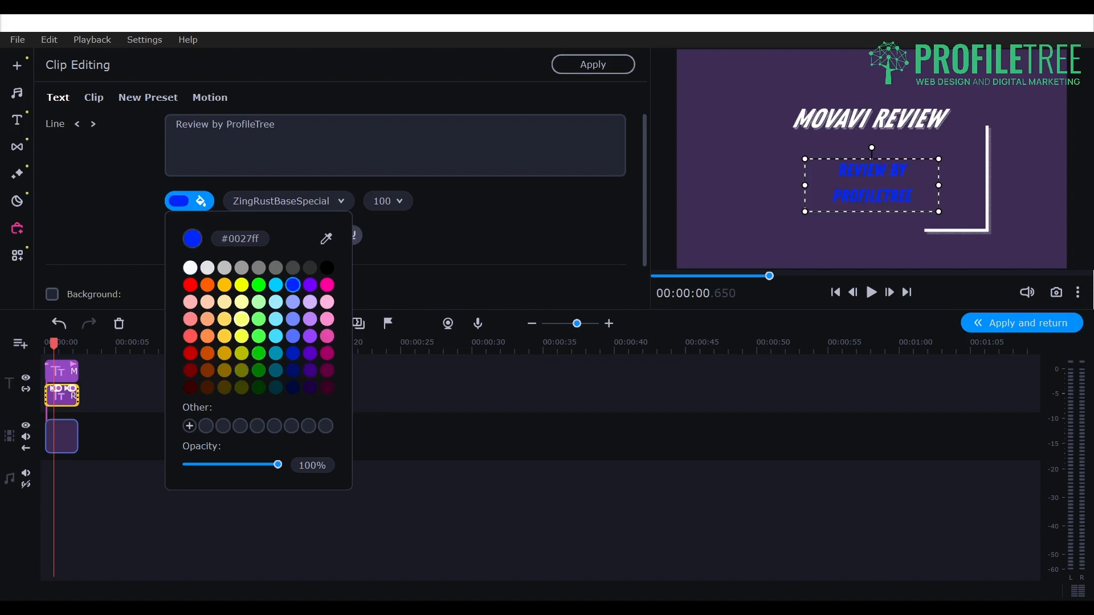
click(327, 268)
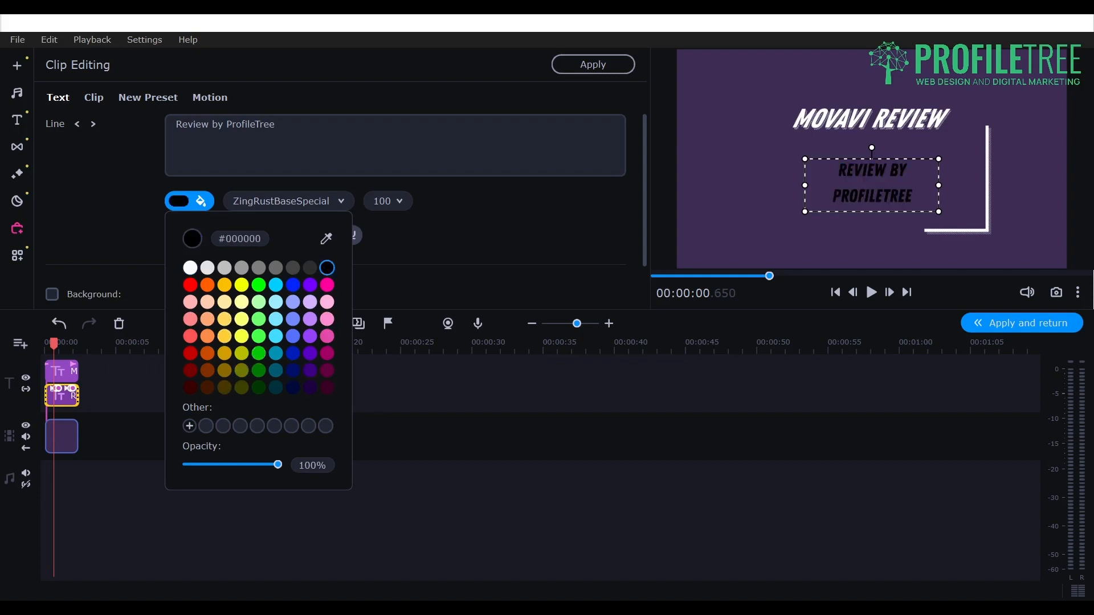
click(190, 268)
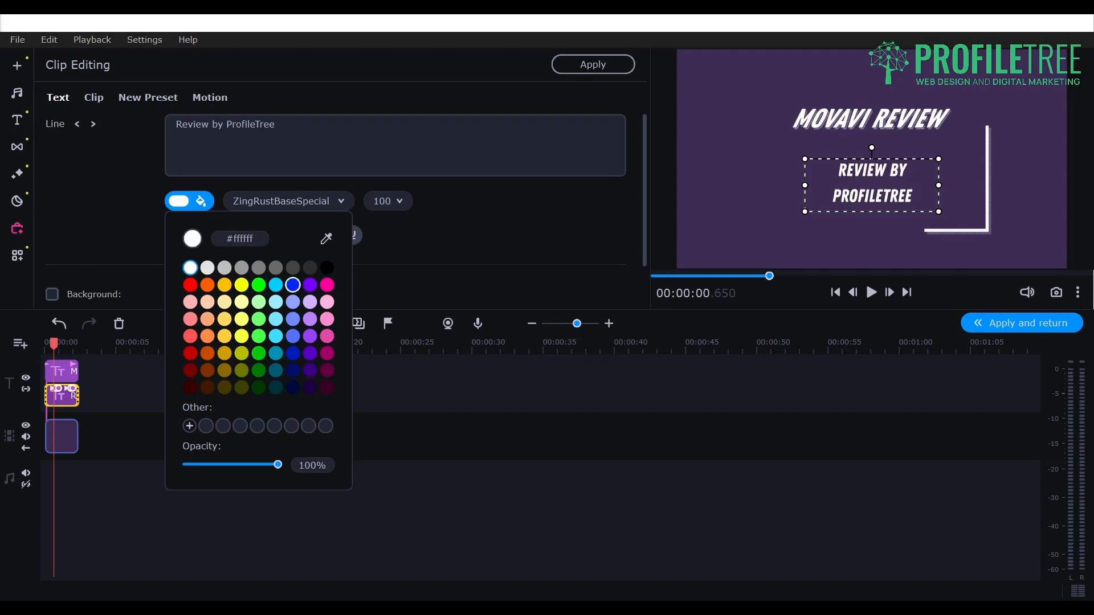
click(241, 337)
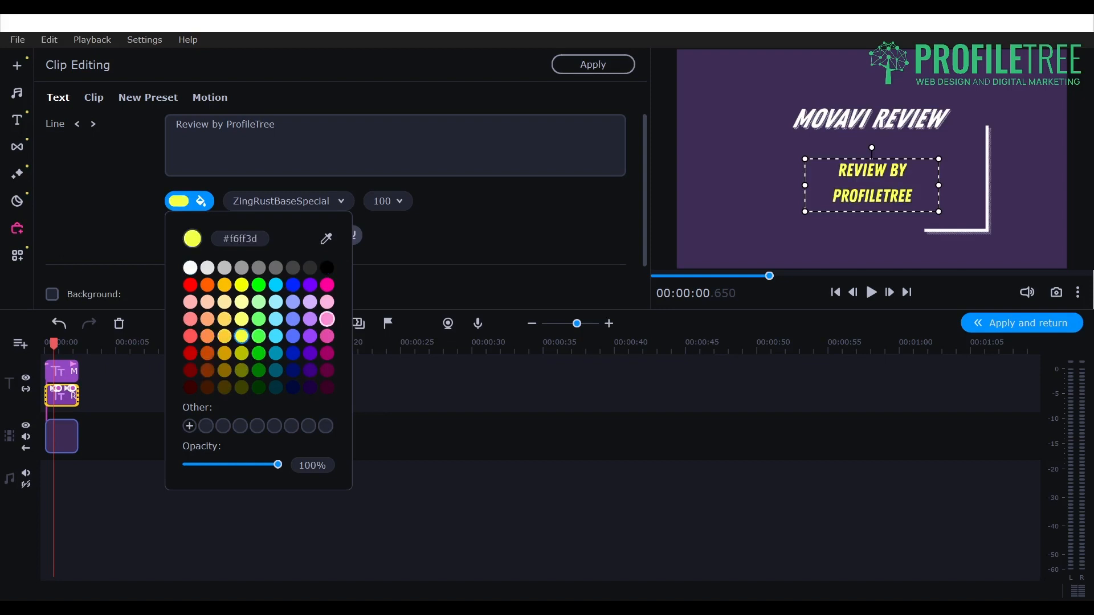
click(241, 370)
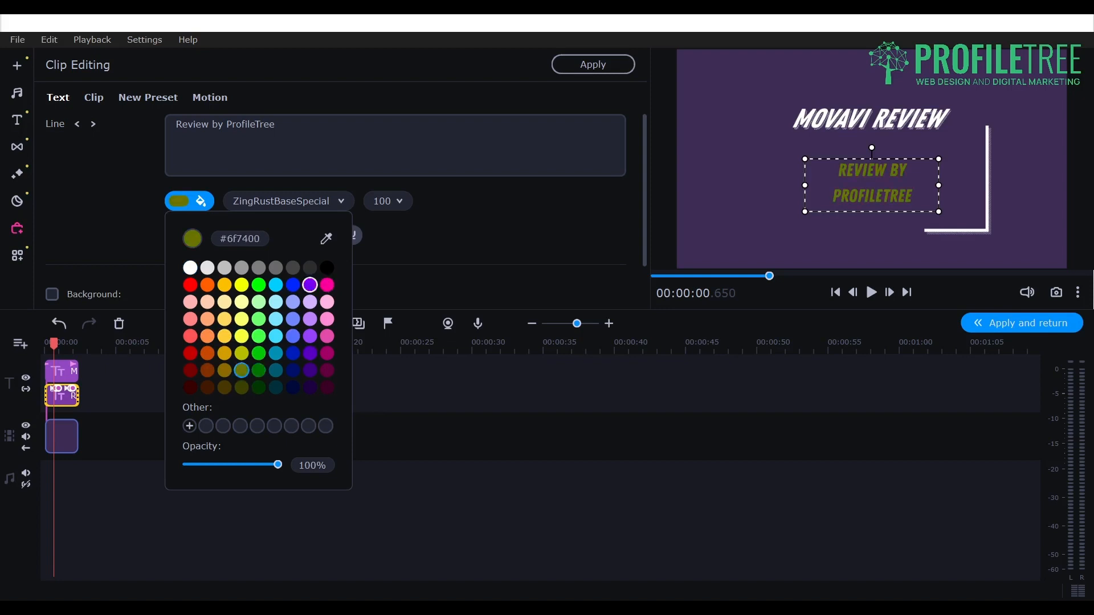
key(Escape)
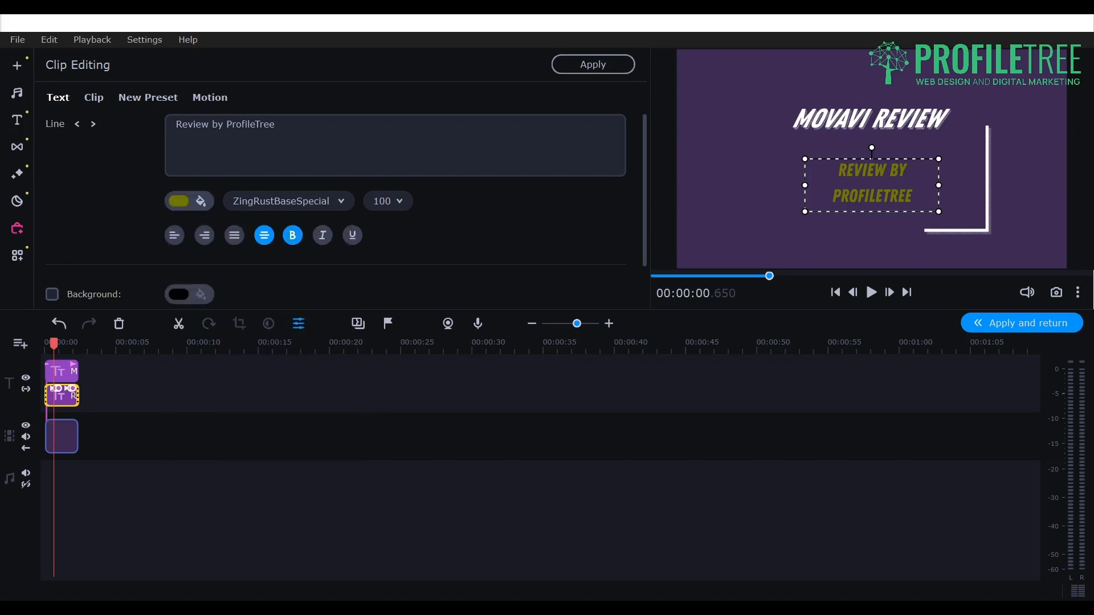
Make the "Review by ProfileTree" line bold and underlined, without italics
click(292, 234)
click(323, 235)
click(322, 235)
click(352, 234)
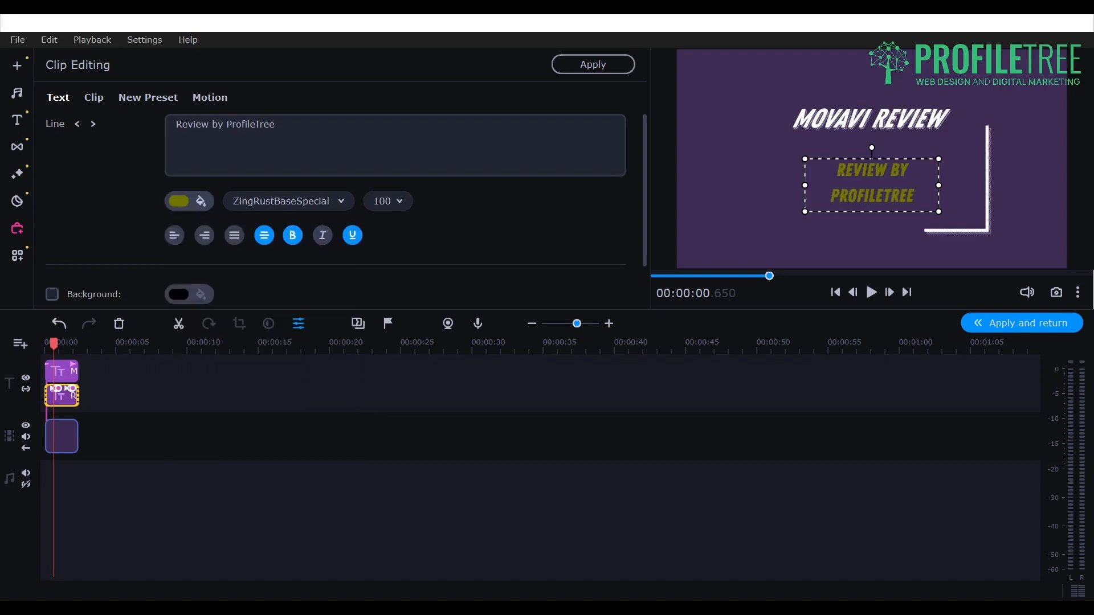
Remove the underline from the "Review by ProfileTree" line, try the other text alignments, and set it back to centred
click(352, 234)
click(204, 235)
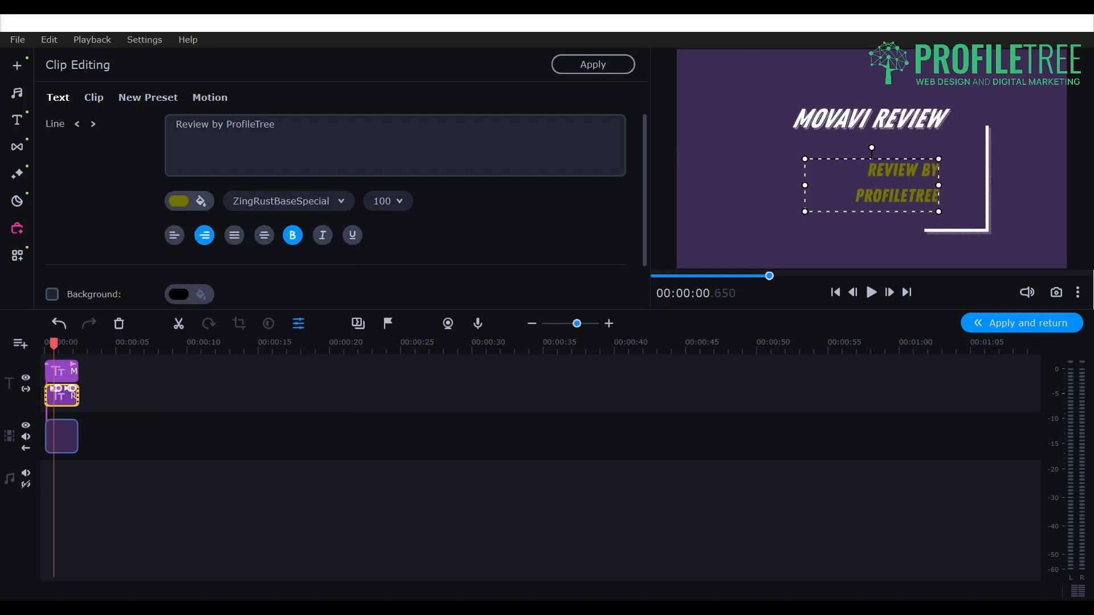
click(174, 235)
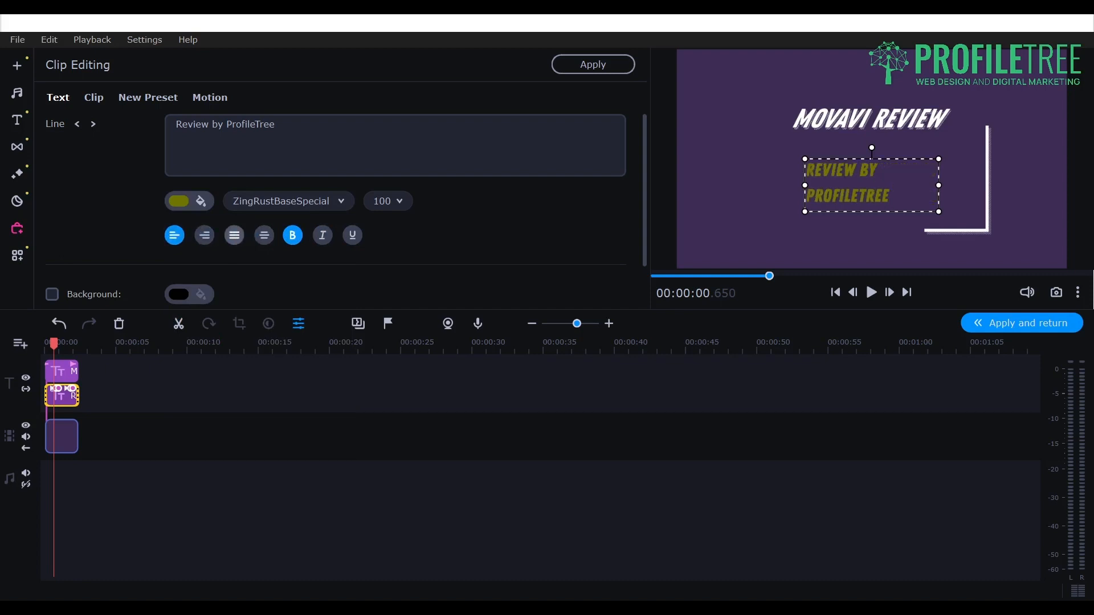
click(234, 235)
click(264, 235)
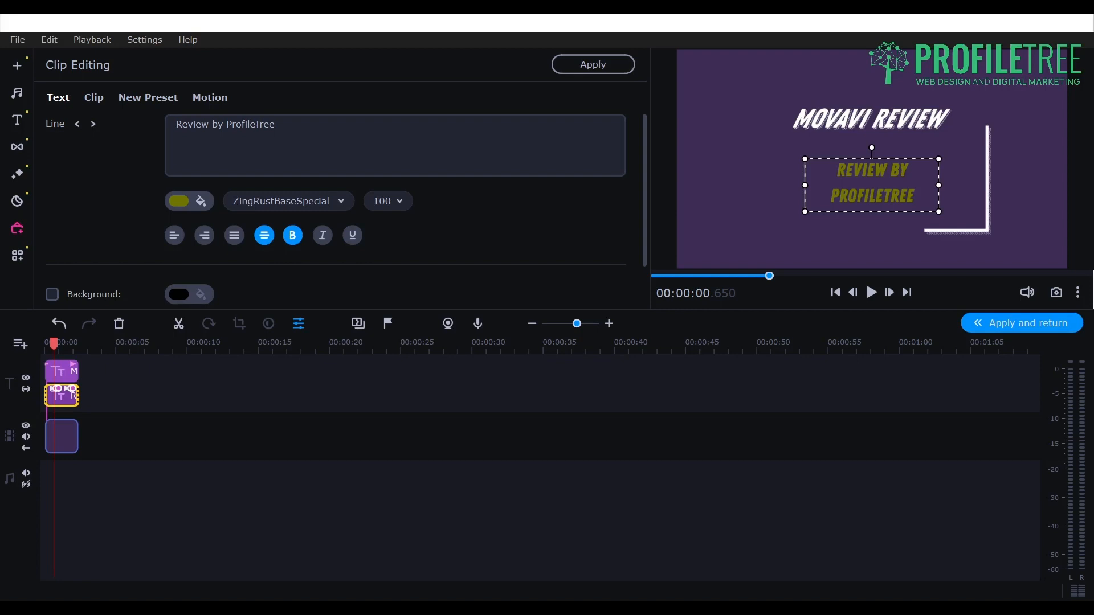
Check the fade settings of the intro's purple background clip and play the customised intro from its beginning
click(64, 437)
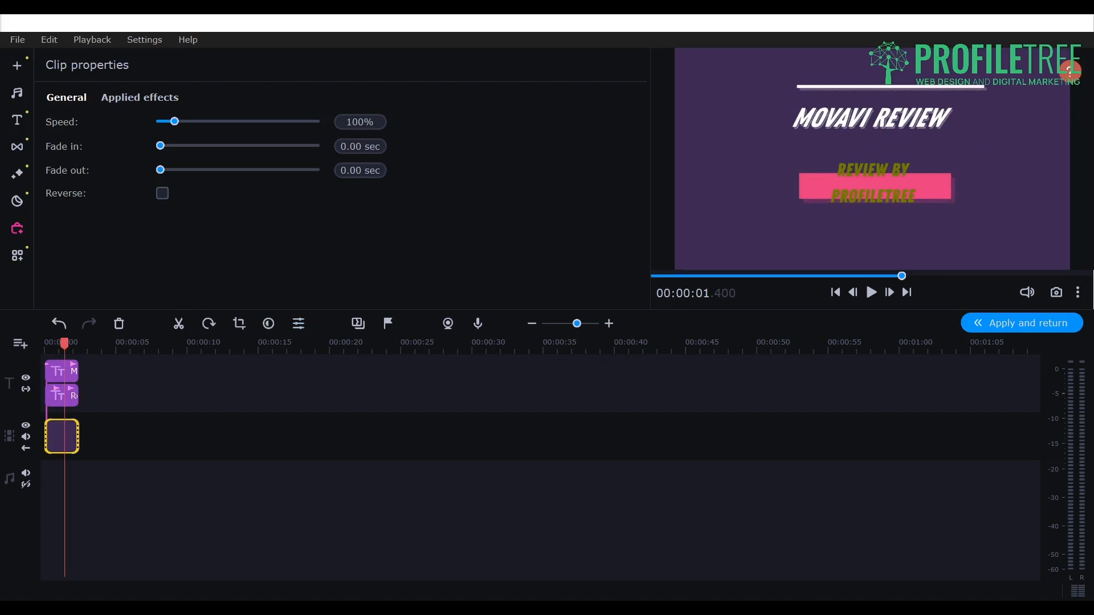
drag(160, 146, 167, 170)
key(Escape)
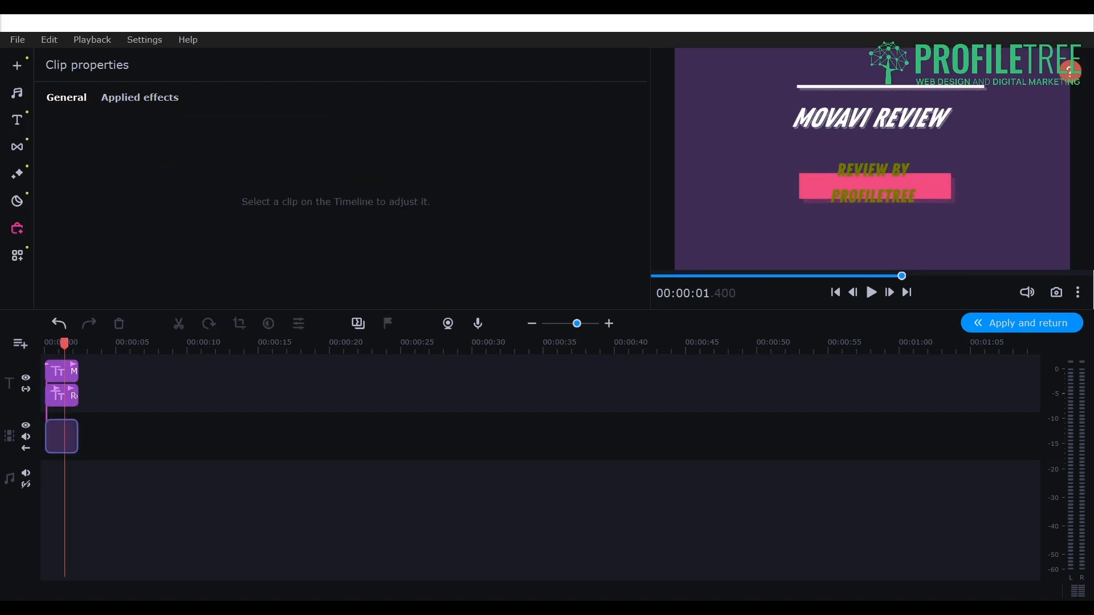
drag(65, 343, 44, 344)
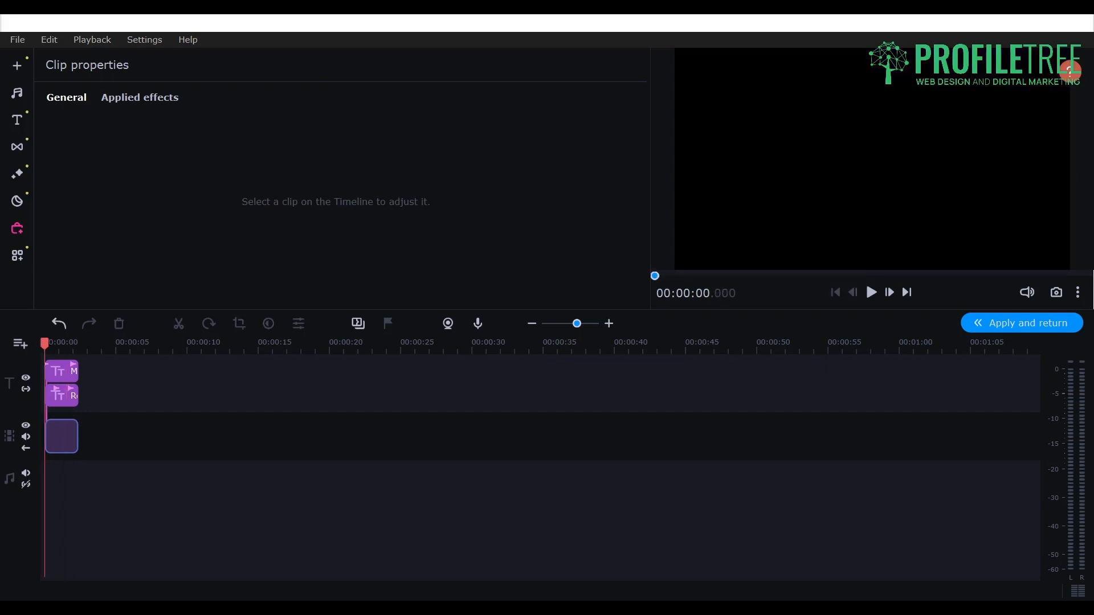
key(space)
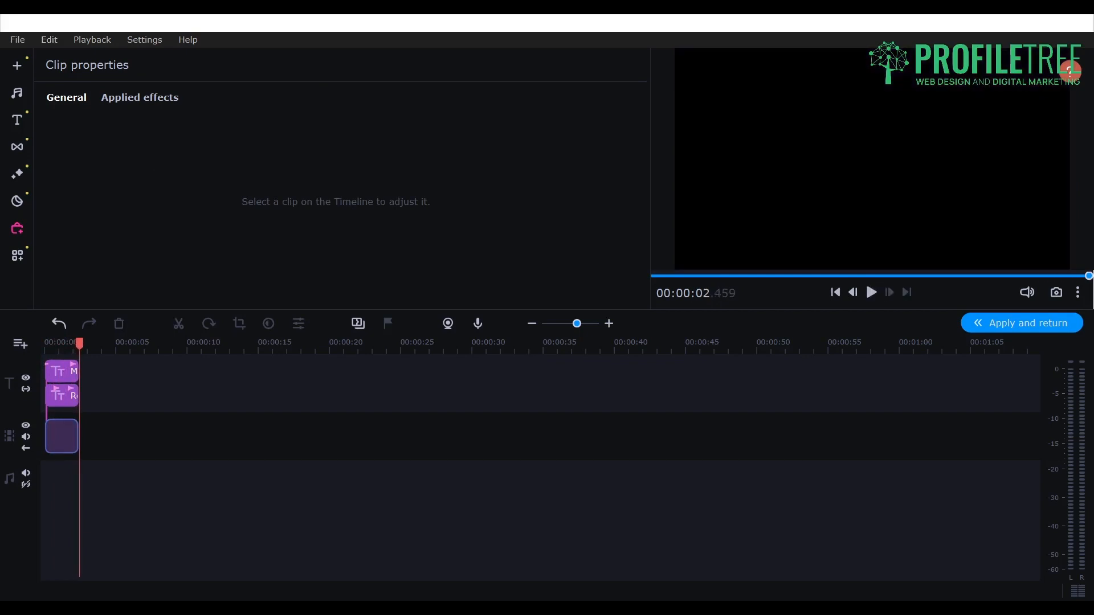
click(17, 66)
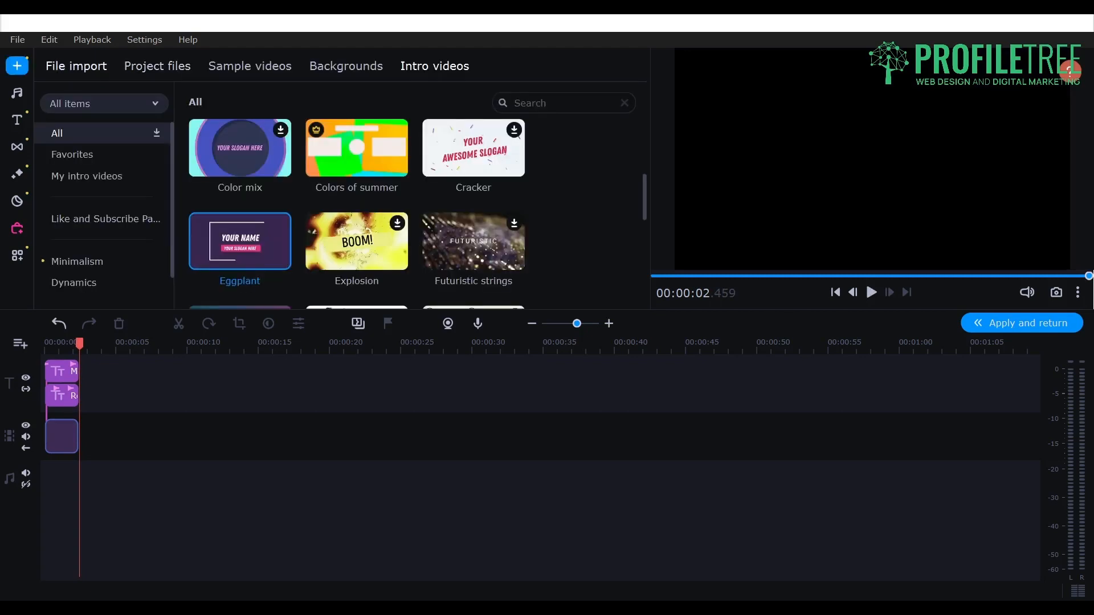
click(76, 65)
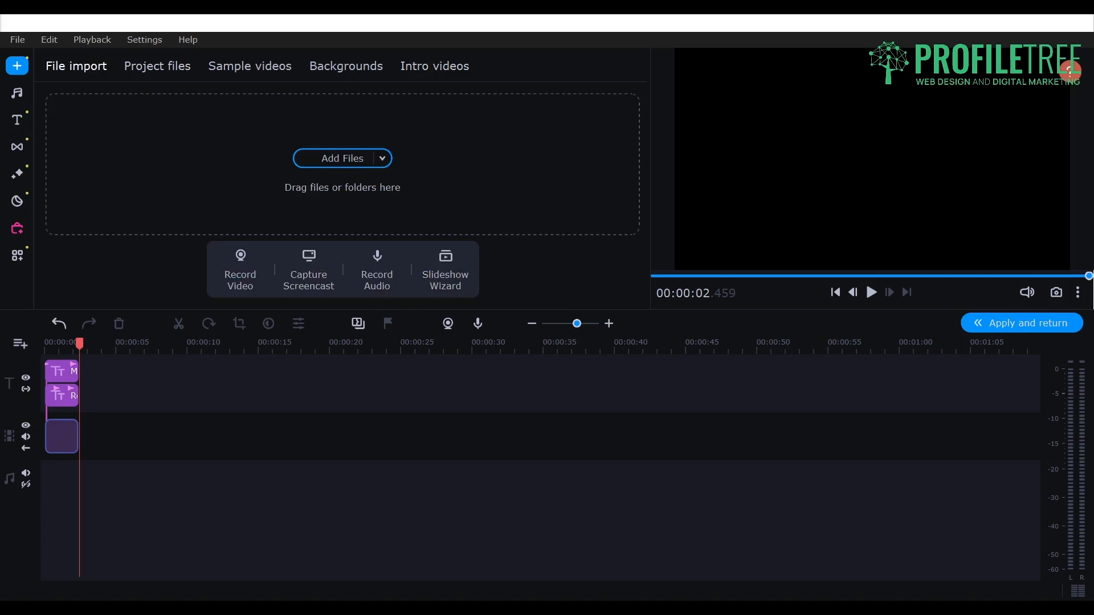
key(alt+Tab)
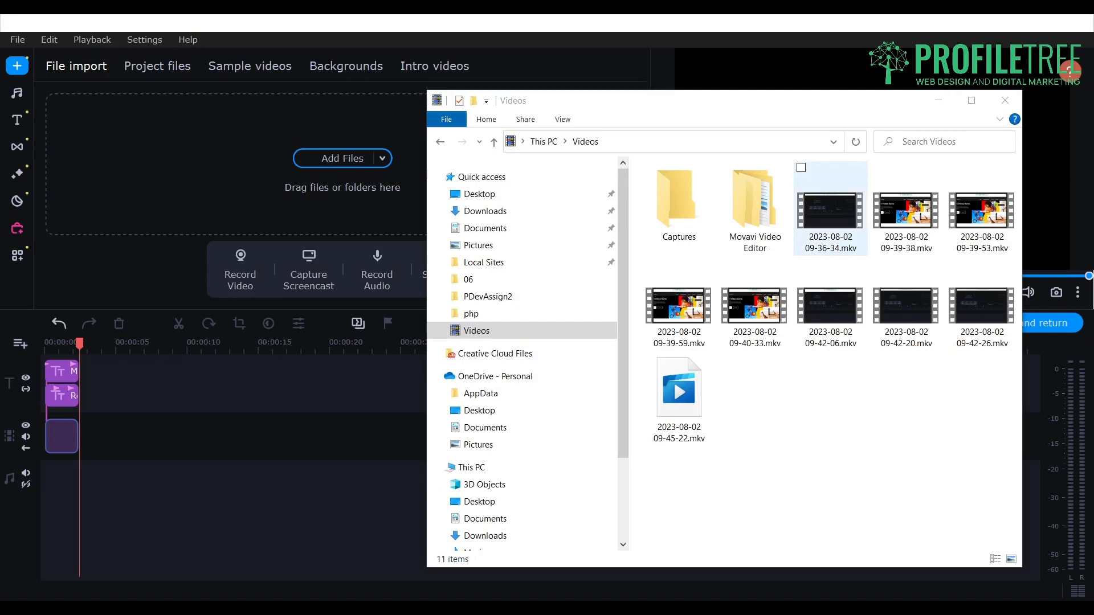
drag(831, 211, 80, 436)
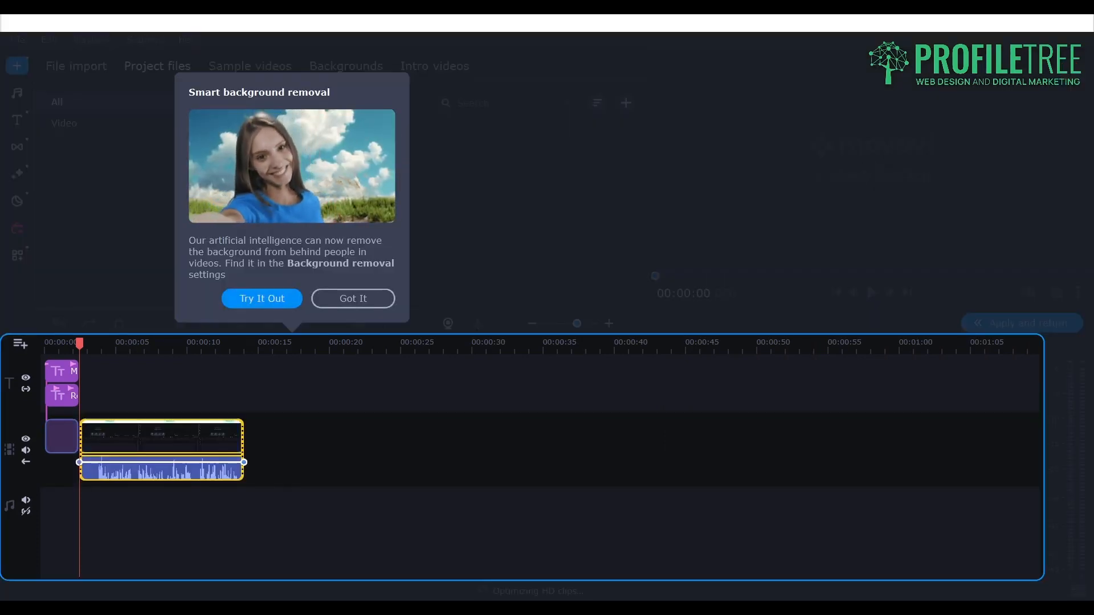
click(353, 299)
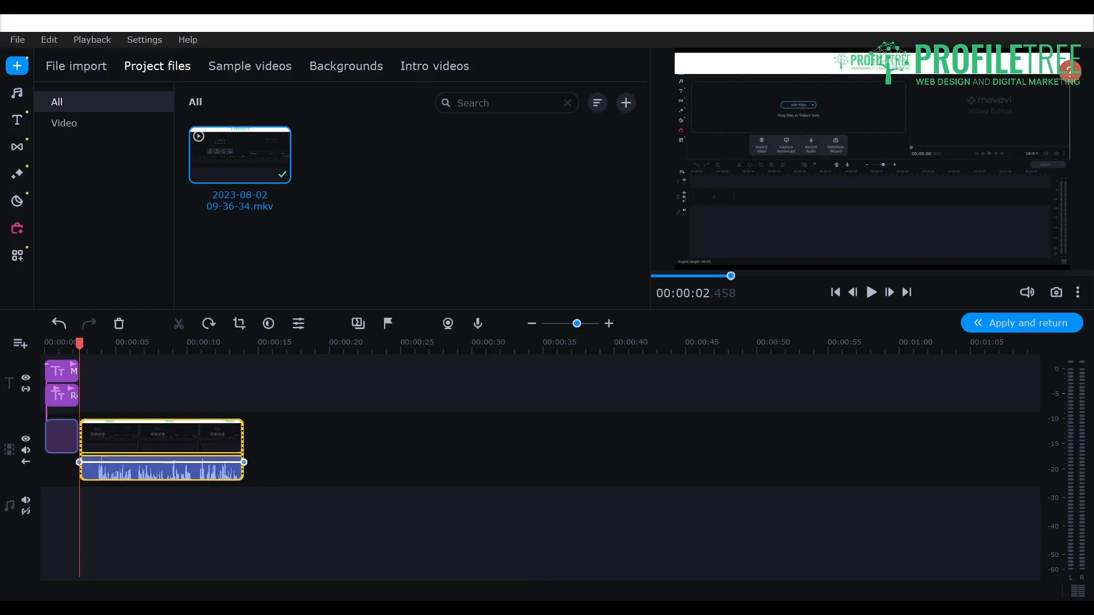
key(Delete)
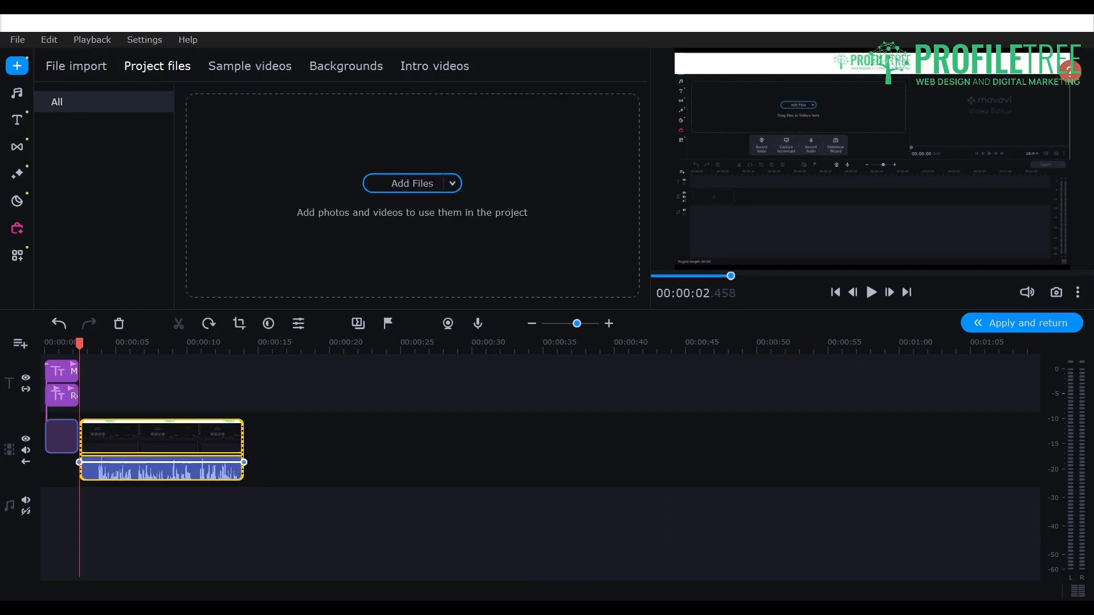
Inspect the recording's audio and video parts and the intro clip on the timeline, previewing frames in each
click(122, 471)
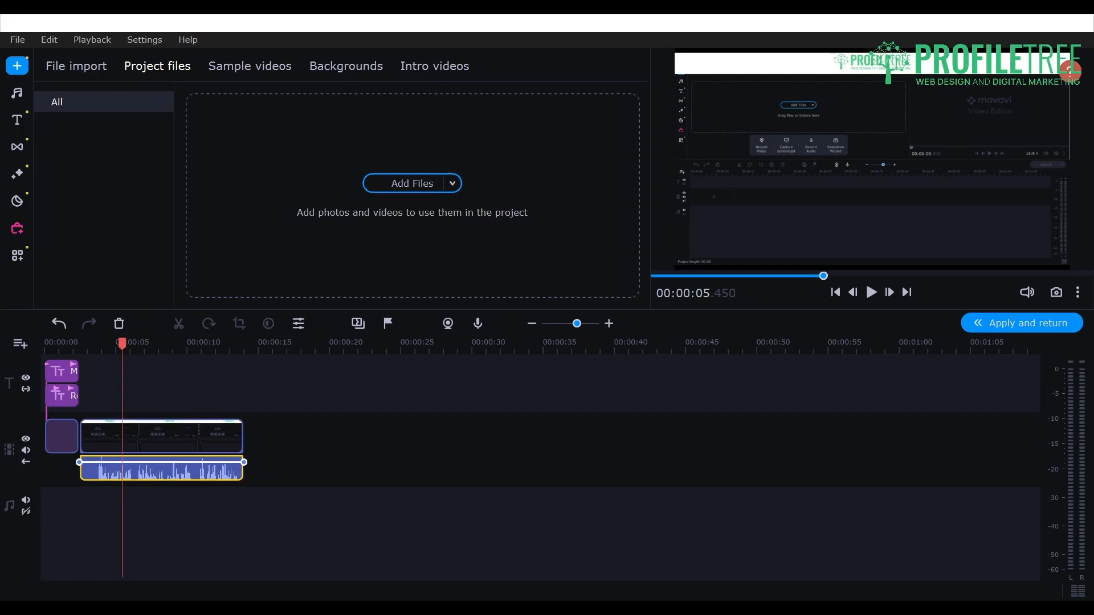
click(177, 438)
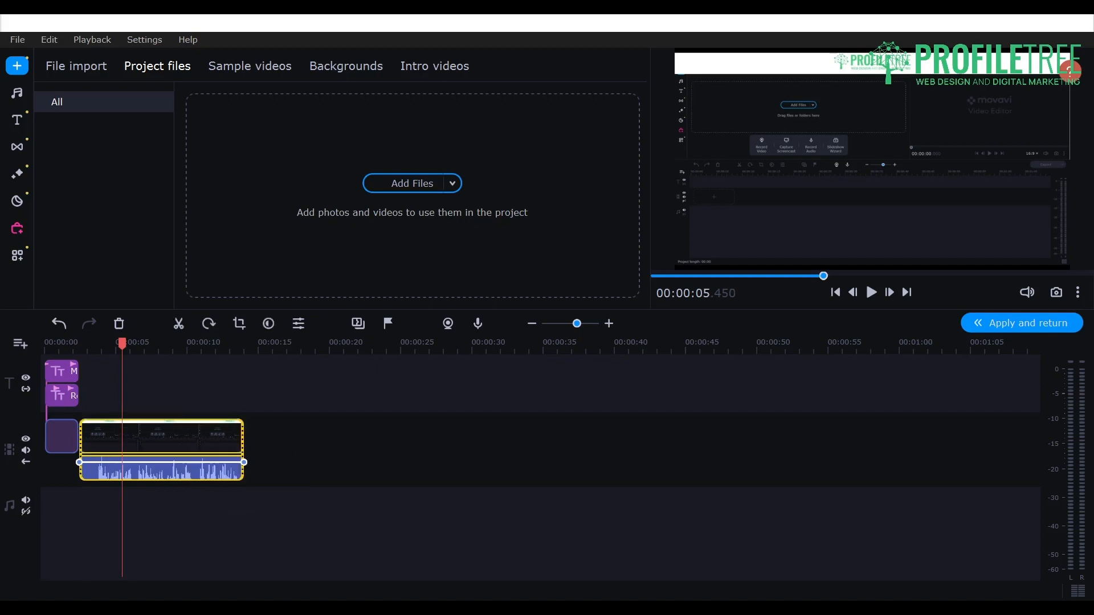
drag(198, 462, 199, 462)
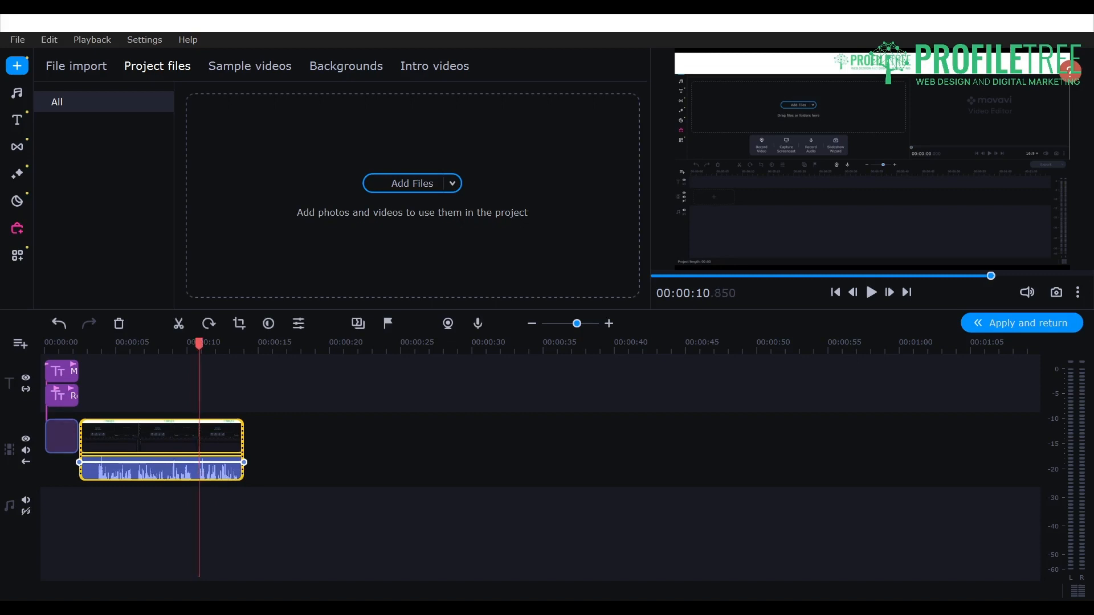
click(69, 437)
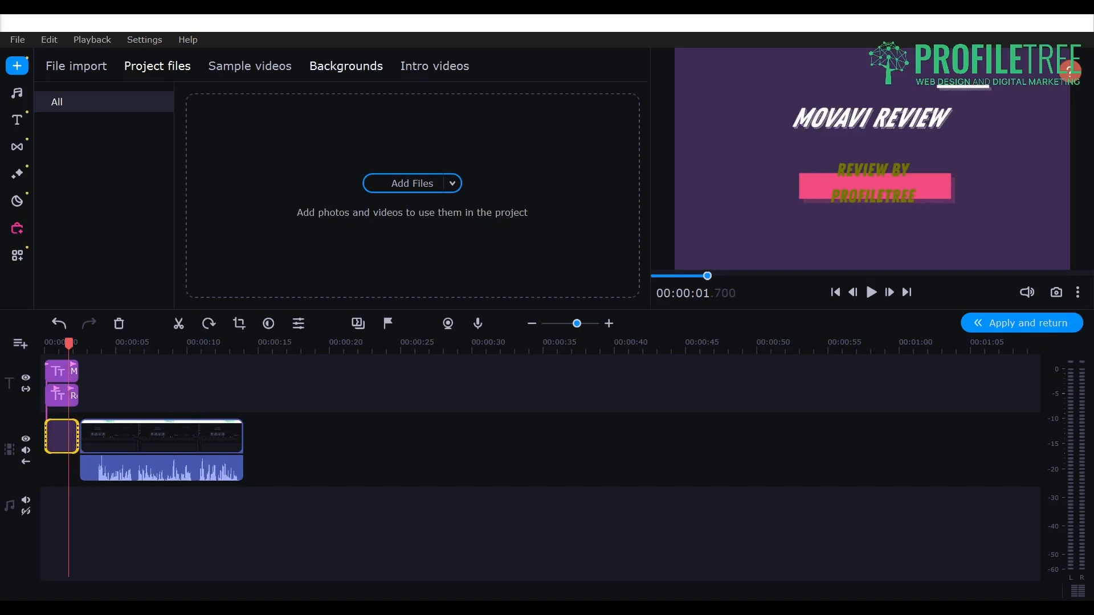
click(346, 66)
click(435, 66)
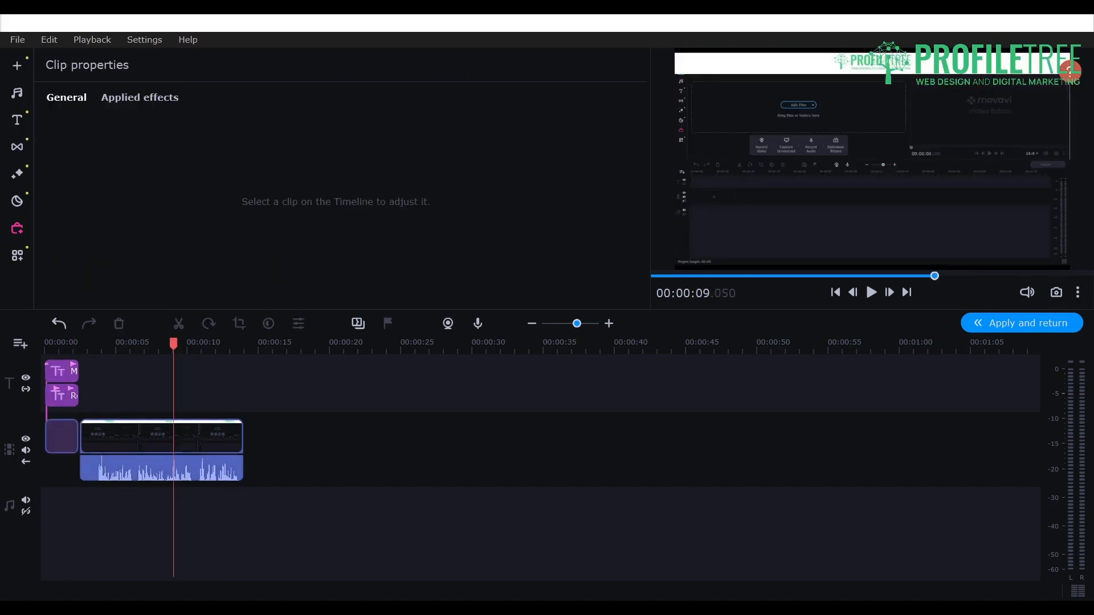
Try a fade-in and fade-out on the audio of the recording after the intro
click(161, 469)
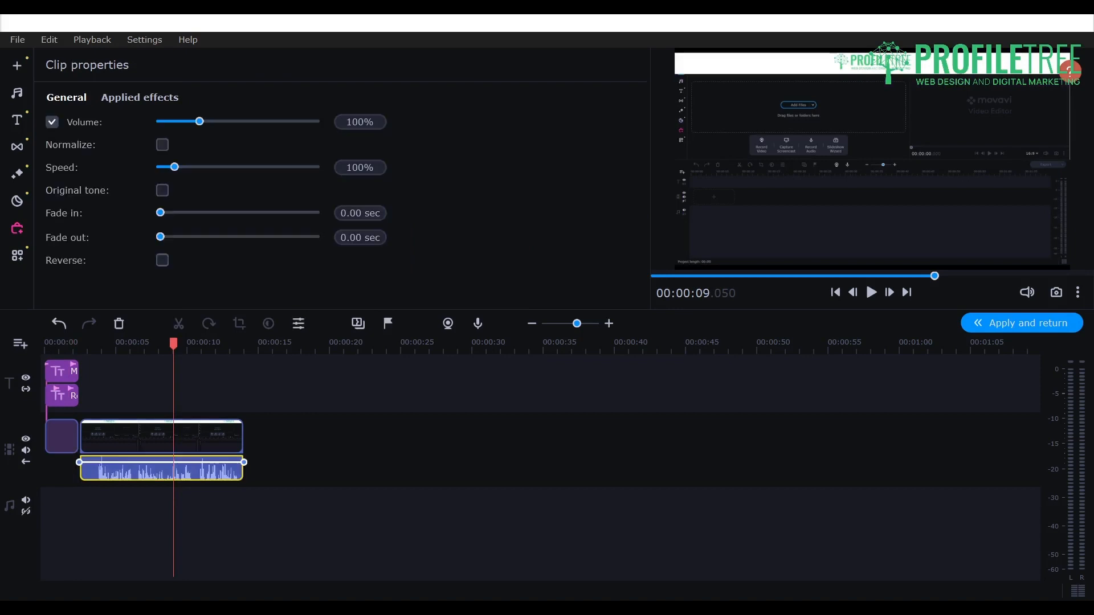
drag(160, 213, 192, 237)
key(alt+Tab)
drag(829, 212, 205, 433)
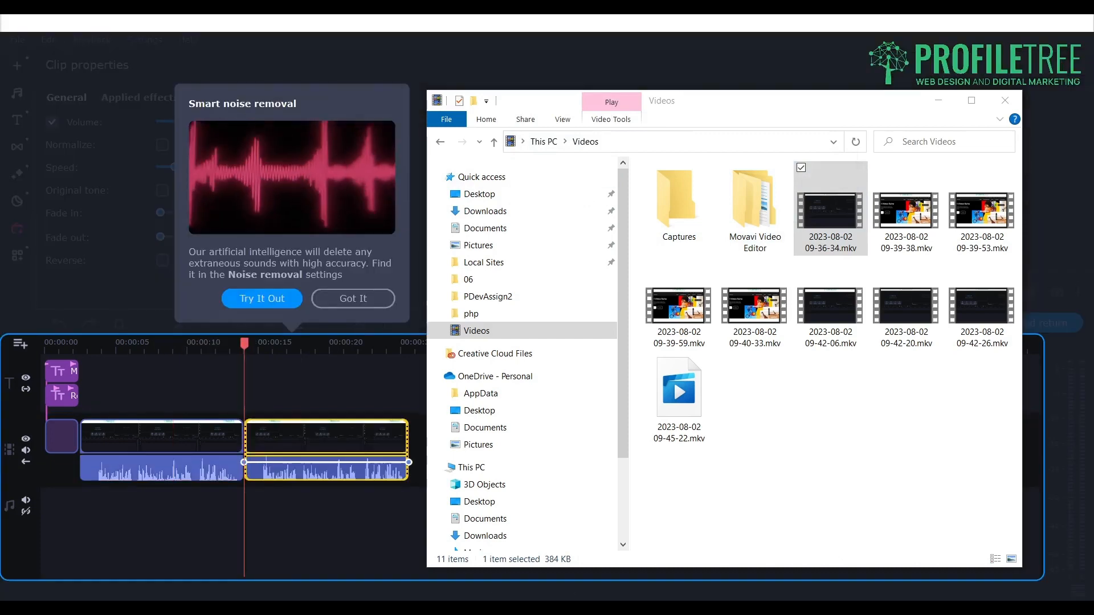
click(939, 101)
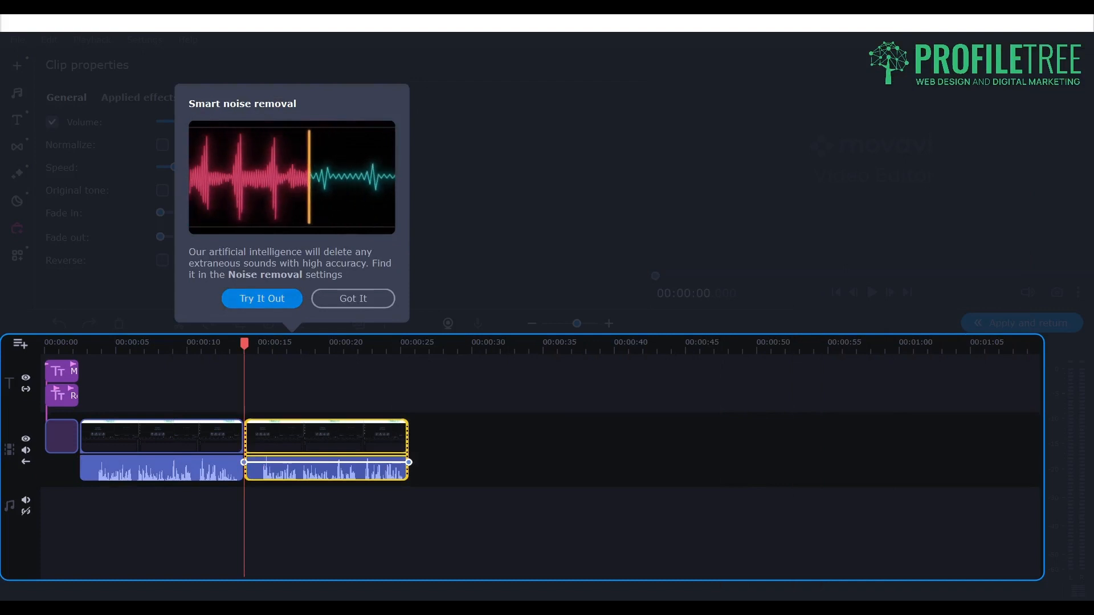
click(262, 299)
Move the second recording onto an overlay track starting at about 5.5 s and trim its end to about 8.7 s
drag(326, 438, 203, 413)
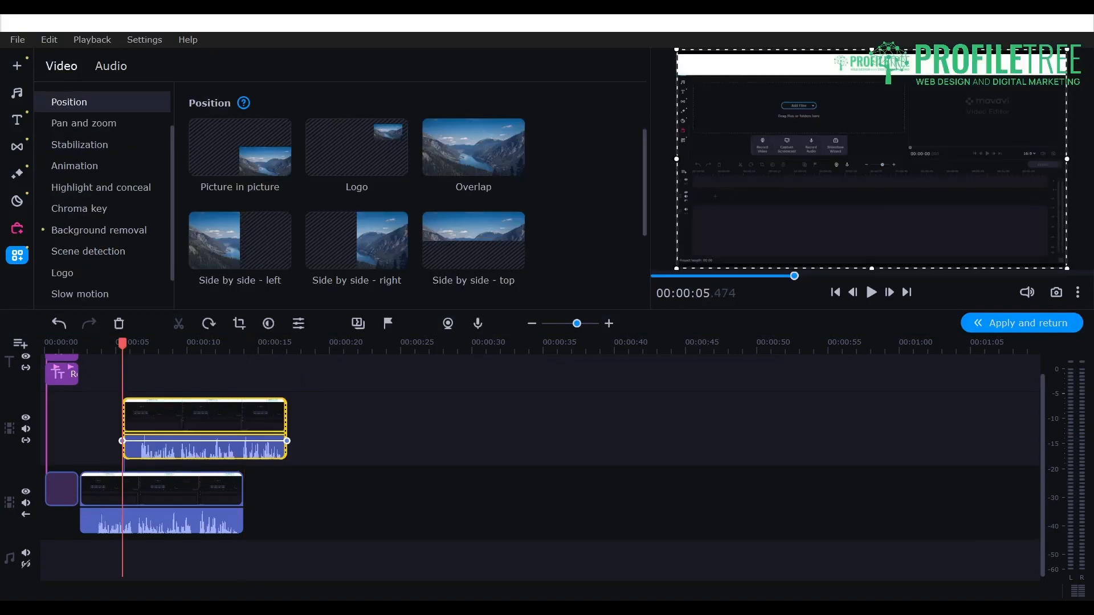
drag(286, 416, 168, 416)
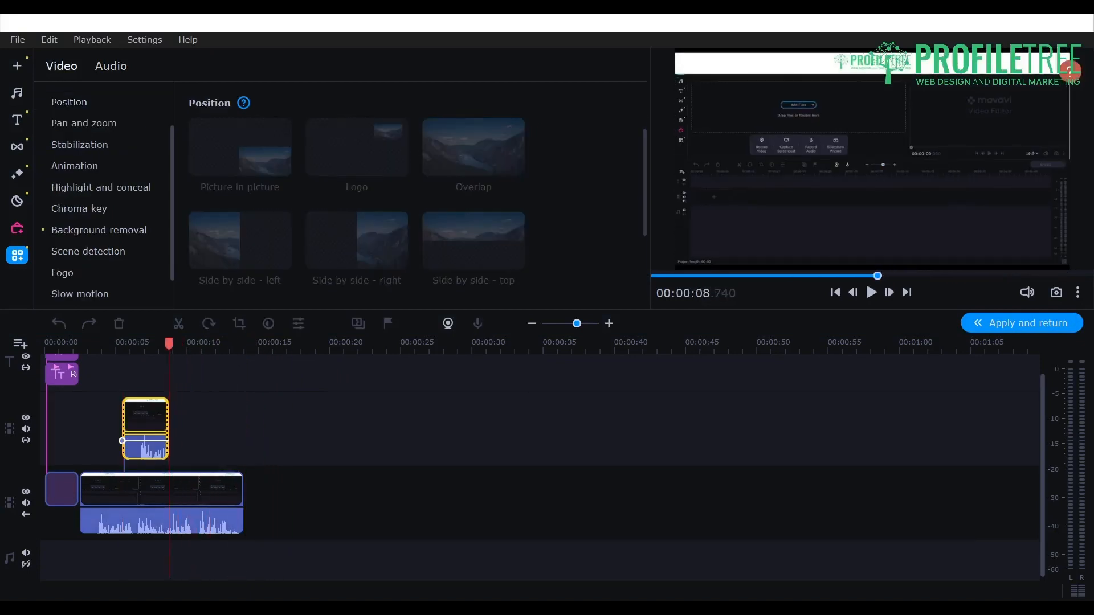
click(228, 421)
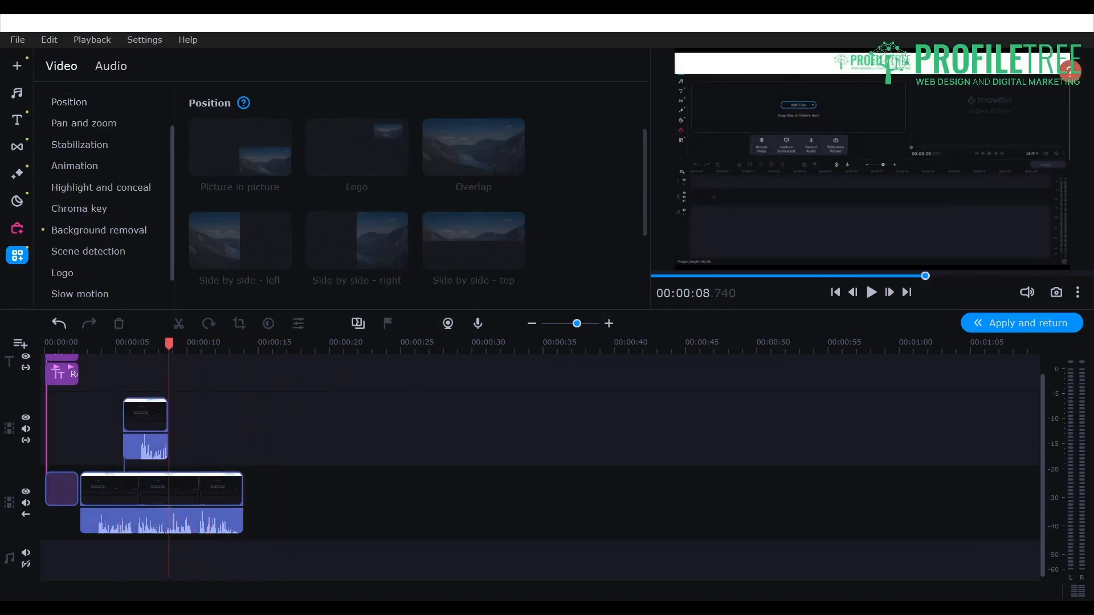
Try a 3.00 sec fade-in and fade-out on the overlay clip's audio, and reset both fades to 0.00 sec
drag(169, 344, 144, 344)
double_click(152, 449)
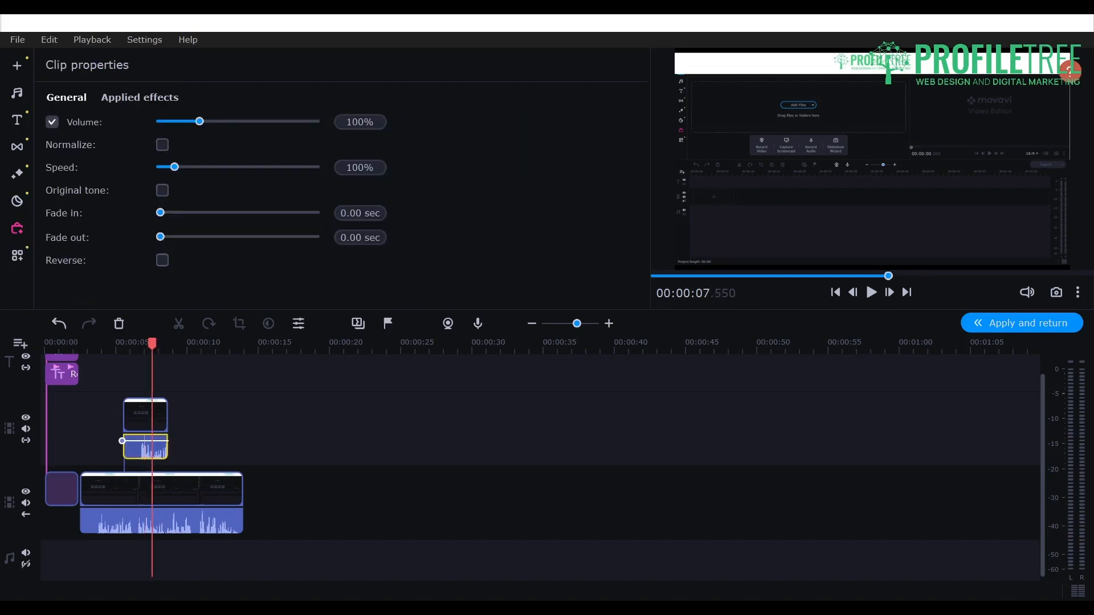
drag(160, 213, 206, 237)
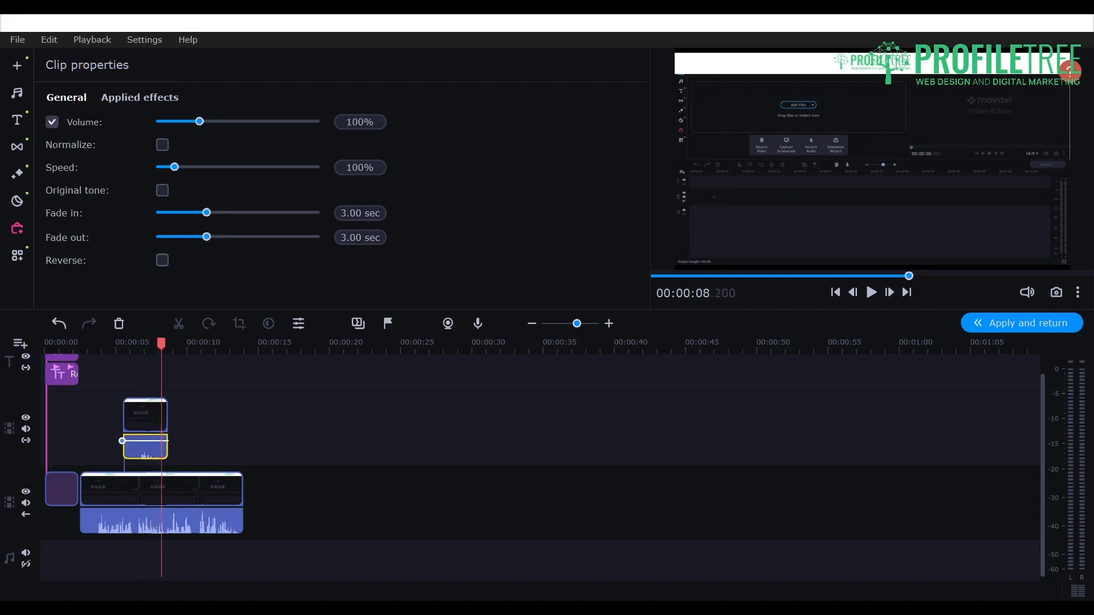
drag(174, 343, 159, 343)
drag(206, 213, 160, 237)
Play the timeline from just before the overlay clip, and delete the overlay clip
drag(160, 343, 111, 343)
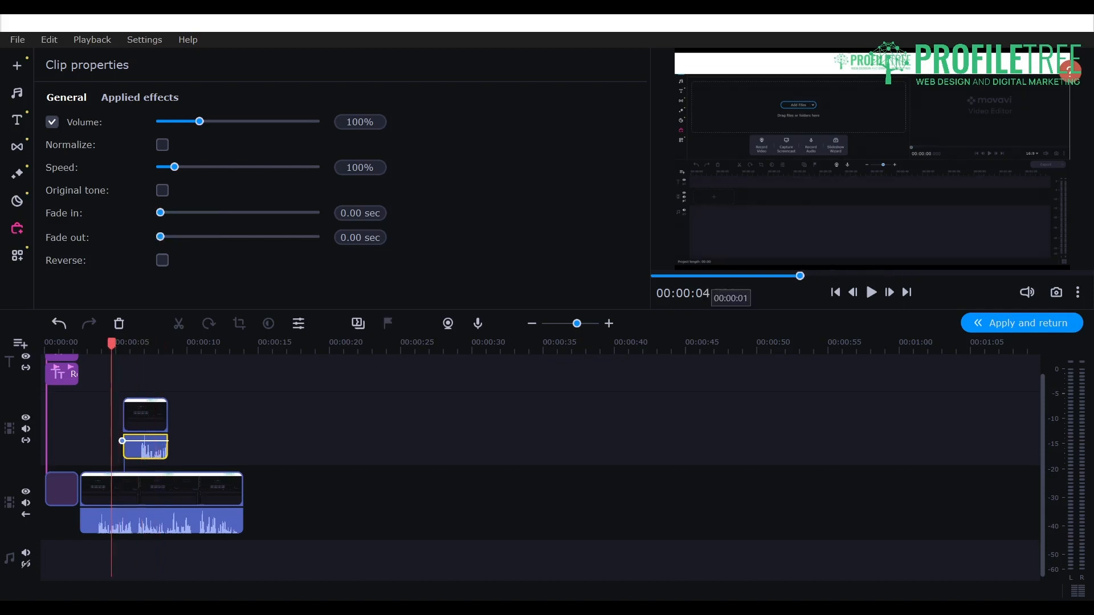
click(871, 292)
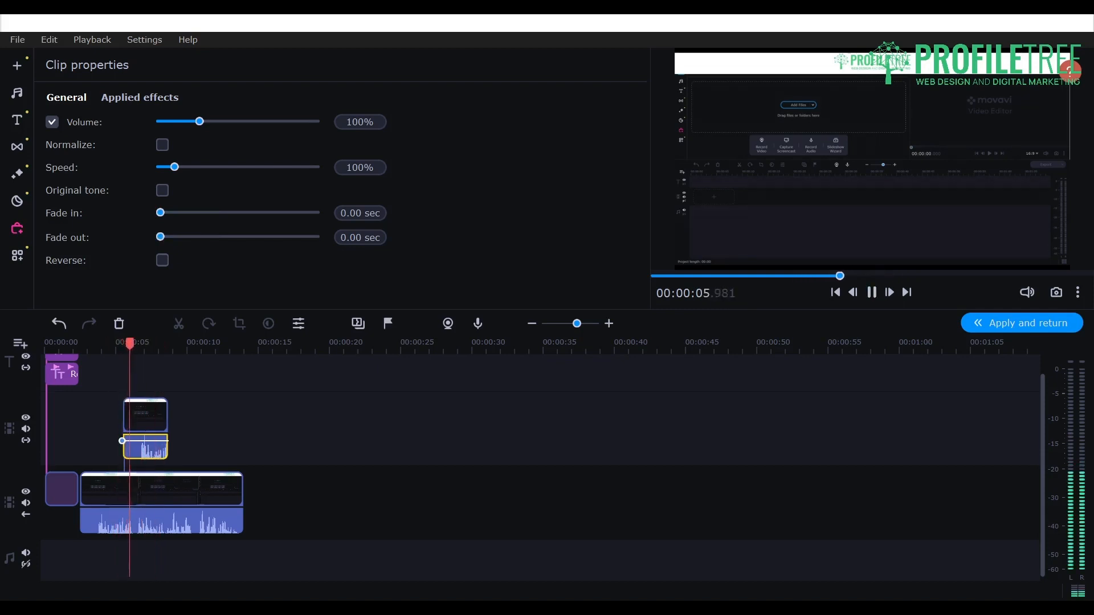
key(space)
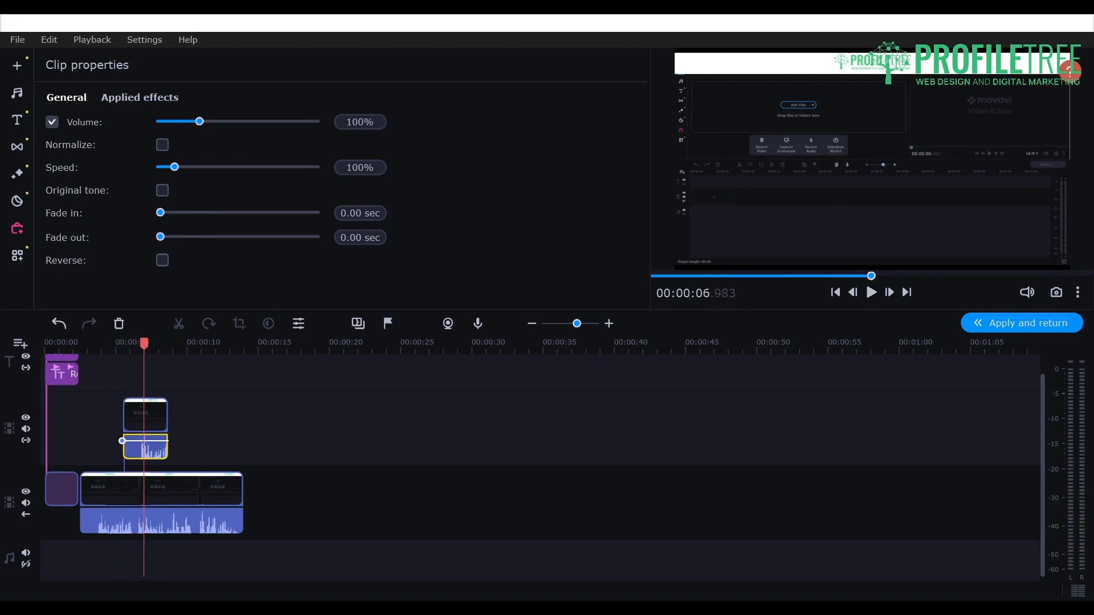
click(157, 416)
key(Delete)
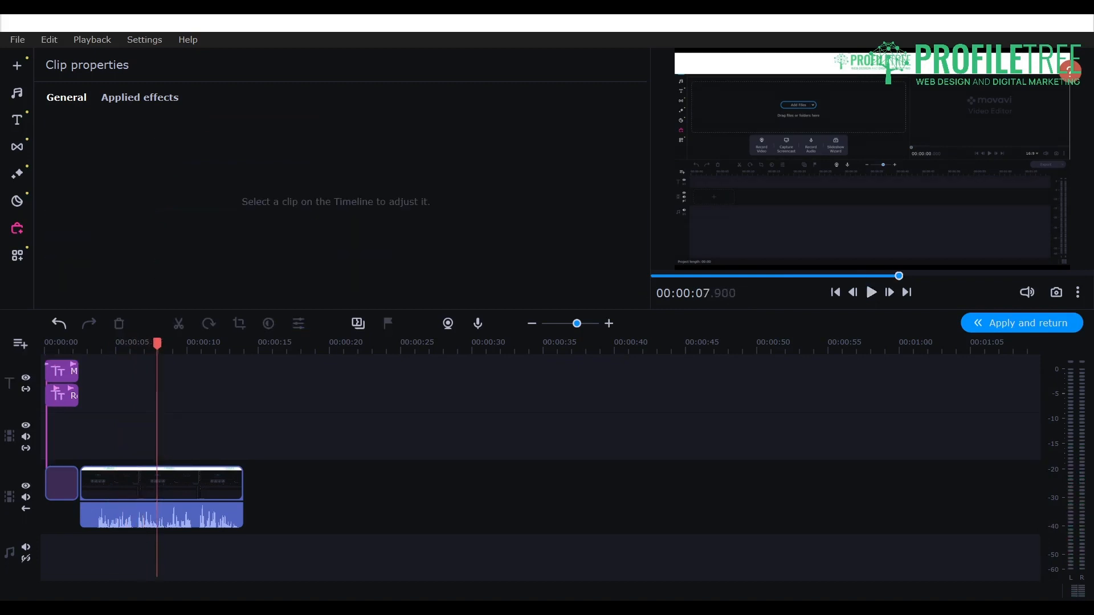
mouse_move(368, 608)
click(209, 554)
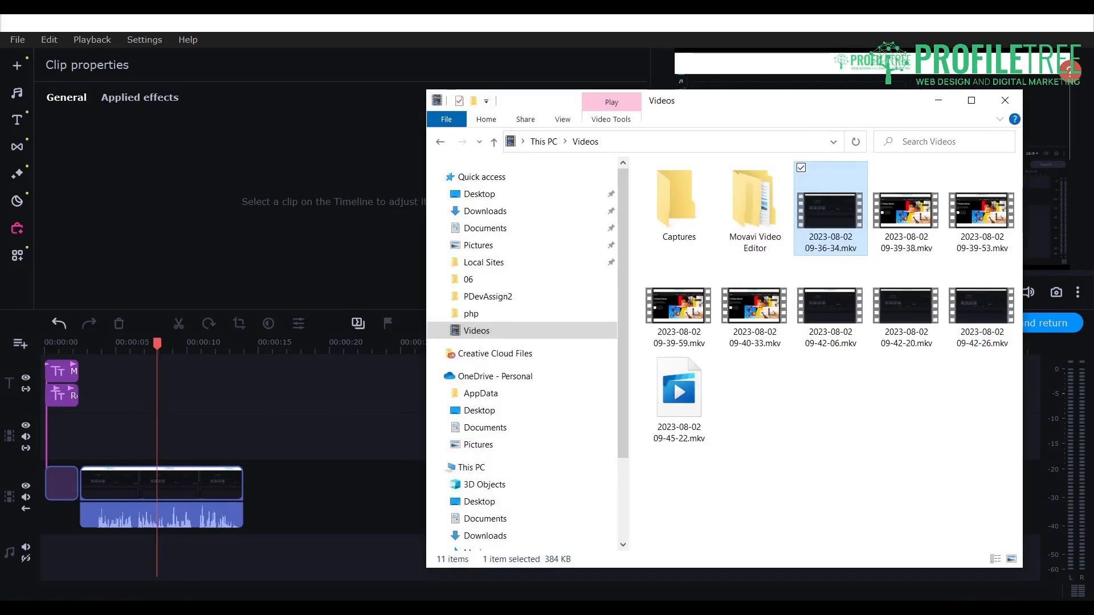
drag(906, 211, 200, 424)
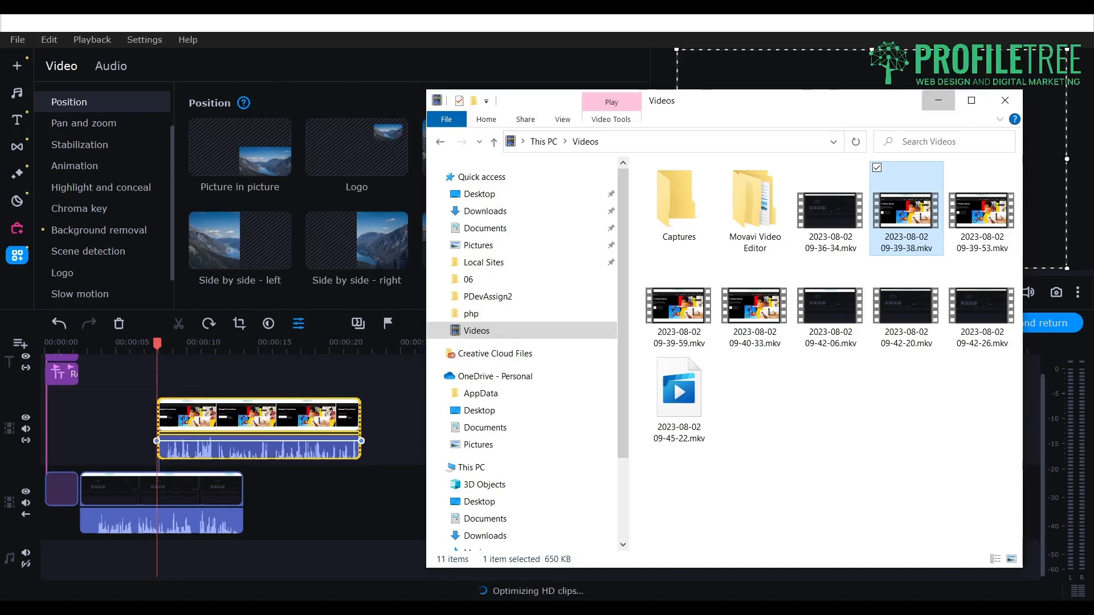
click(938, 101)
Shorten the new overlay clip to about 4 s, move its start to about 5.75 s, and play it briefly
drag(360, 419, 160, 419)
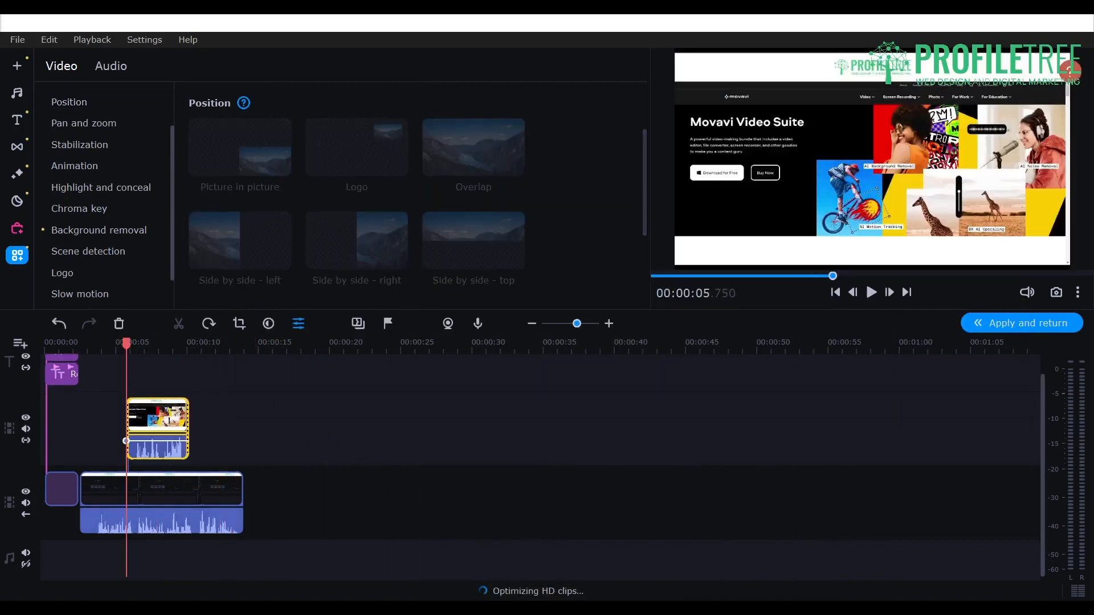
click(285, 424)
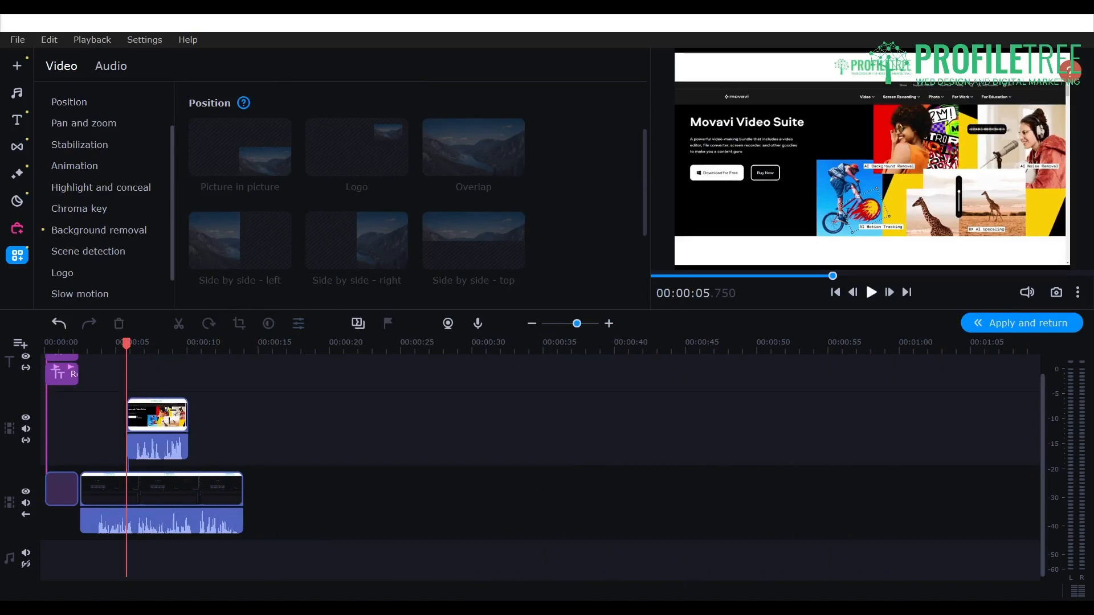
click(871, 292)
click(871, 293)
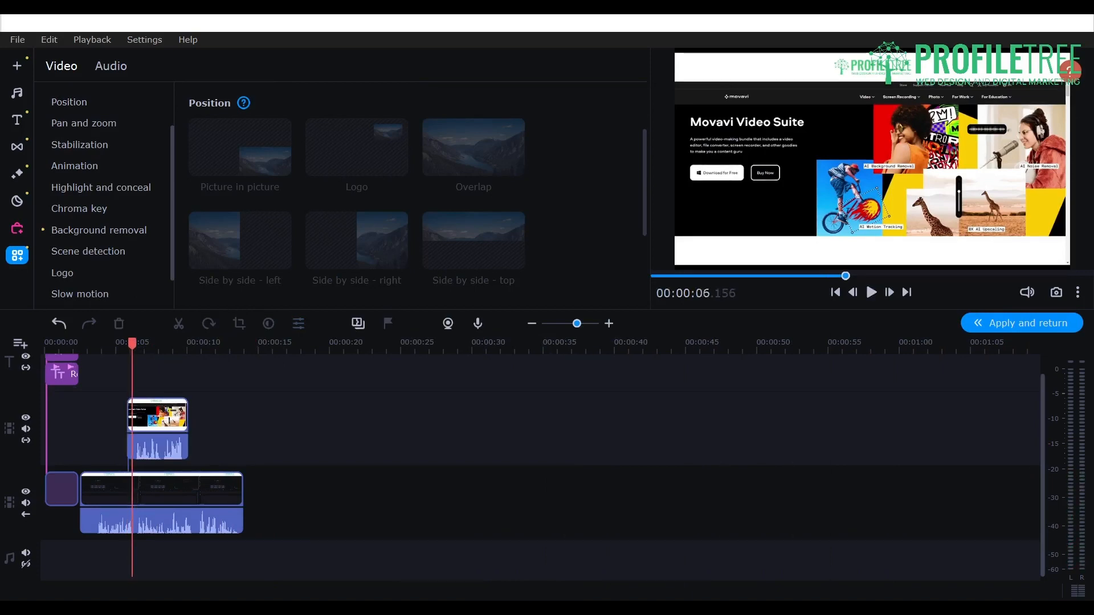
Play the timeline from 3.0 s through the start of the overlay clip to hear both audio tracks together
drag(132, 343, 87, 343)
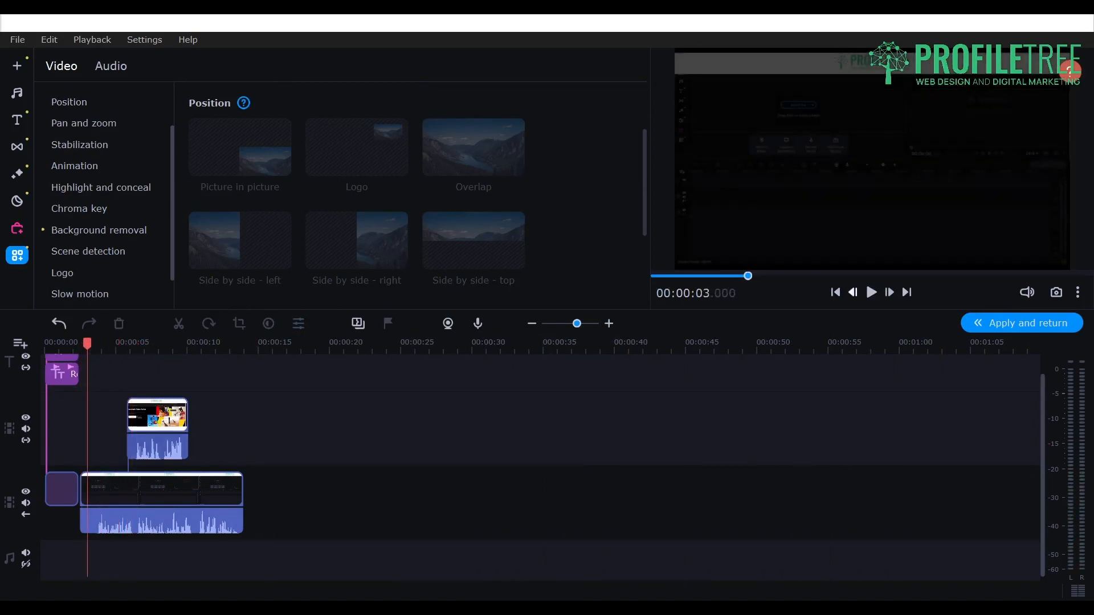
click(871, 292)
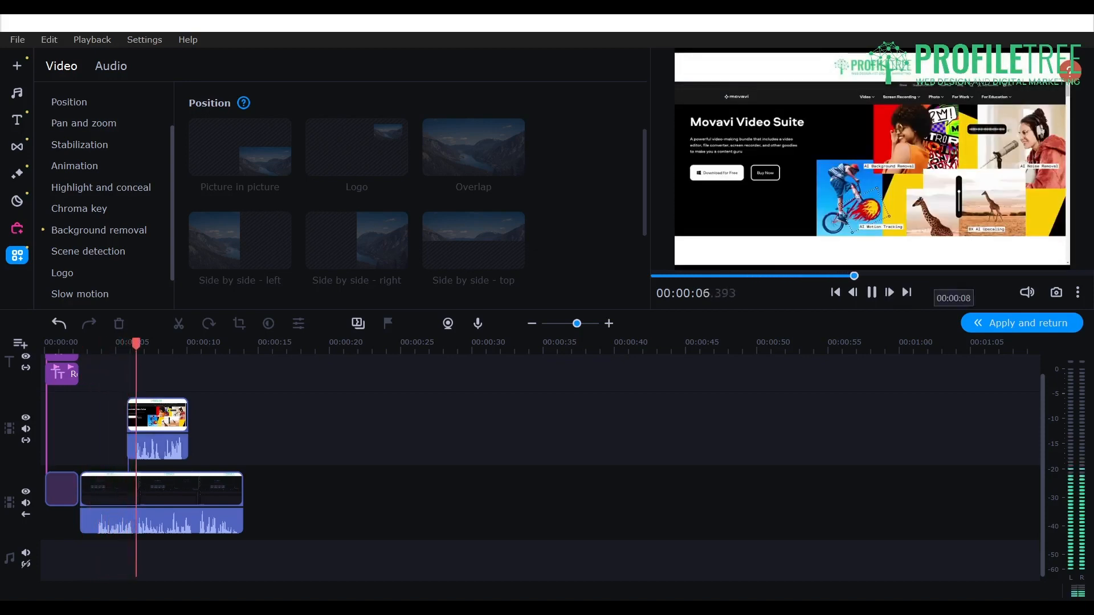
click(871, 292)
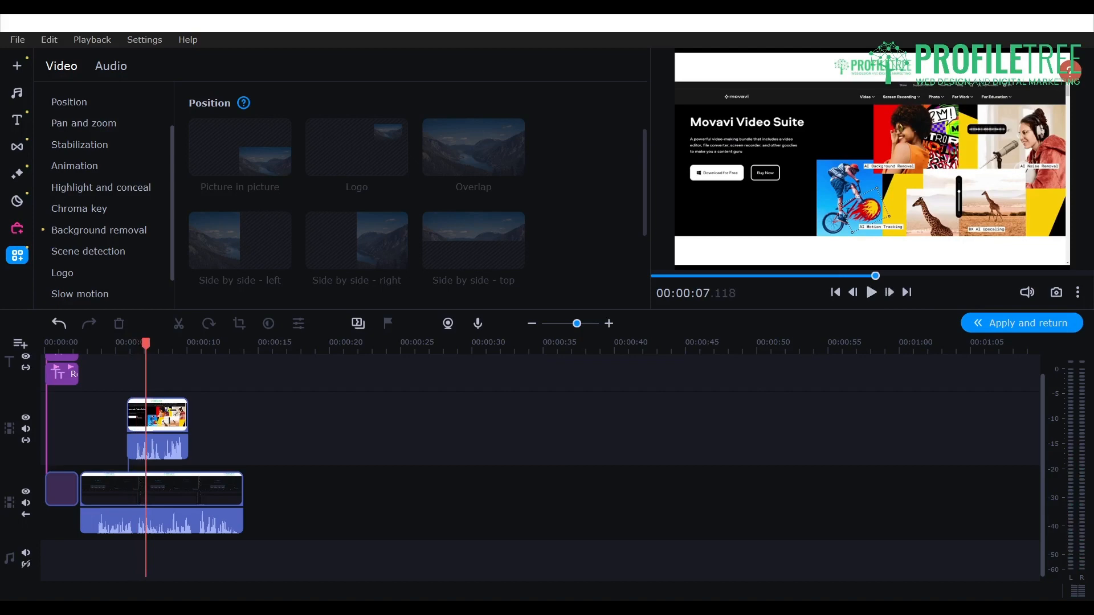
Lower the overlay clip's audio volume to nearly silent, play the timeline from just before the clip, and return the playhead to about 4.2 s
click(158, 448)
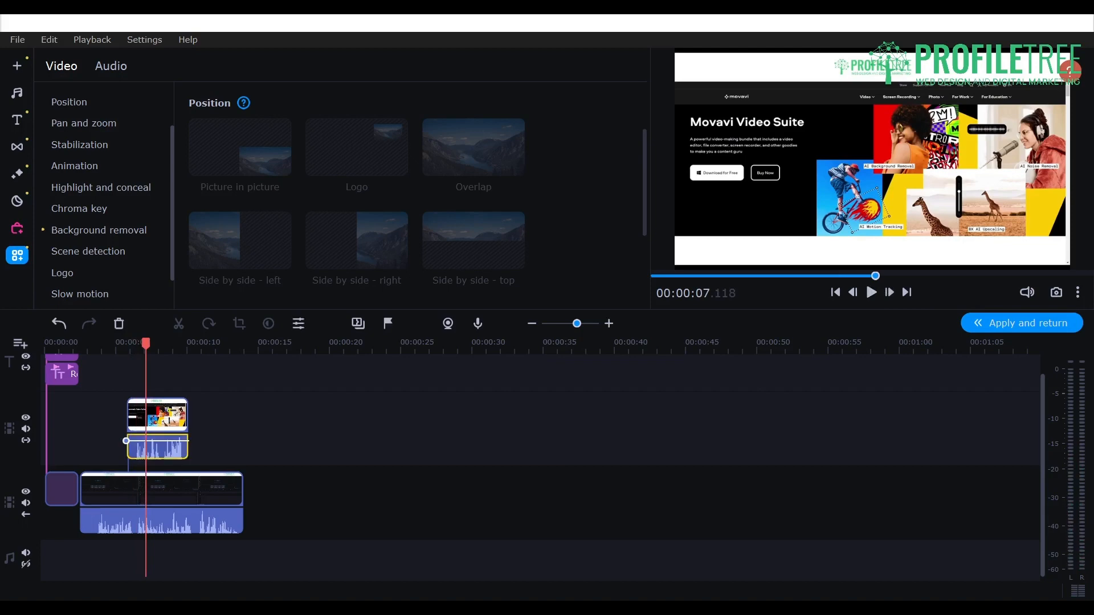
drag(178, 442, 176, 456)
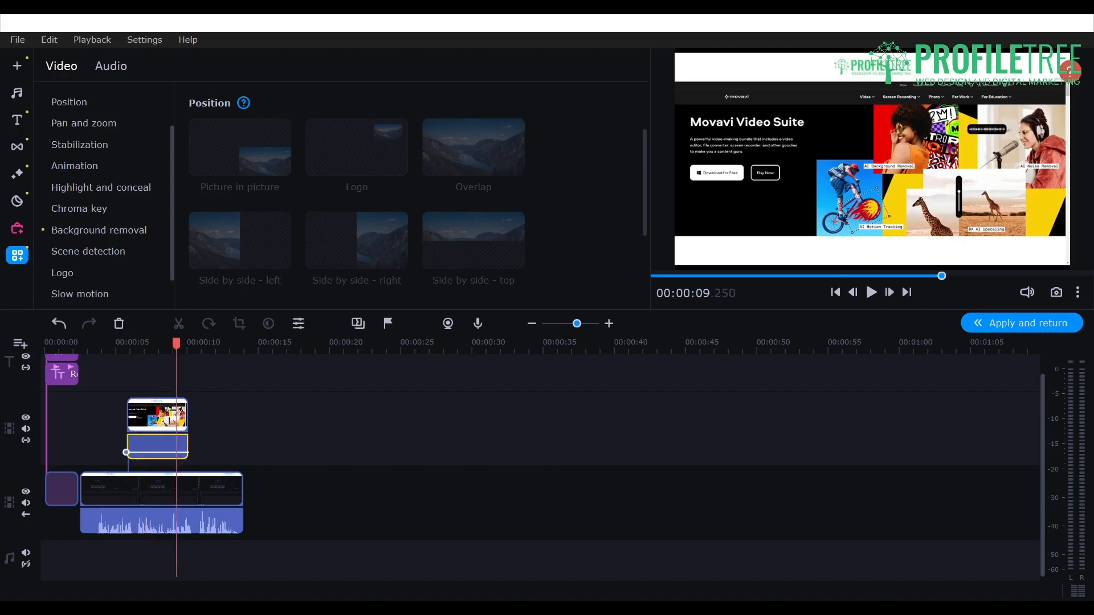
drag(176, 342, 112, 343)
key(space)
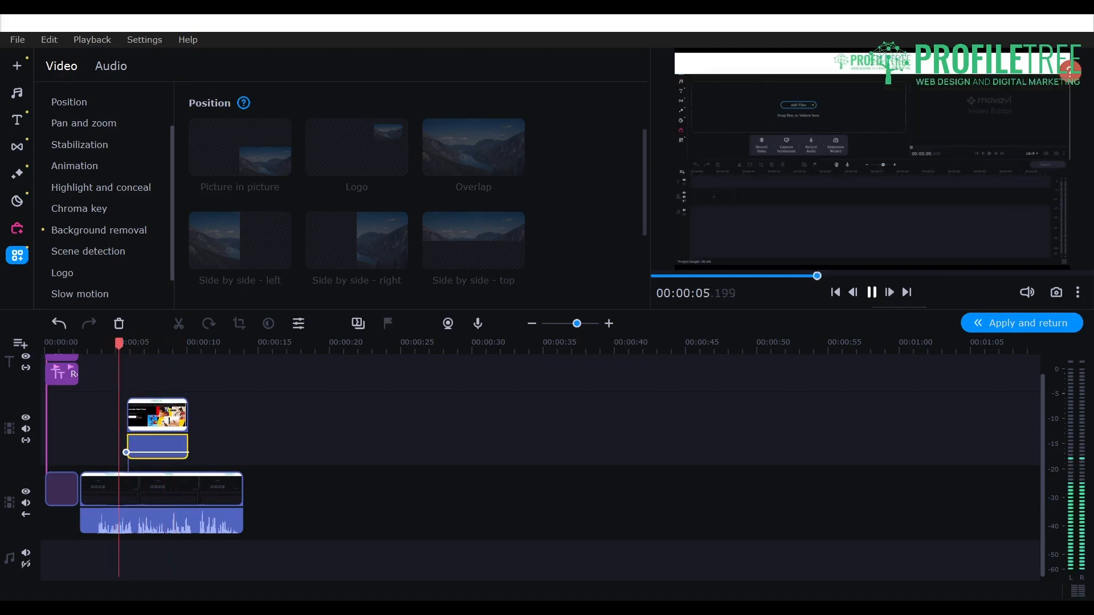
click(872, 292)
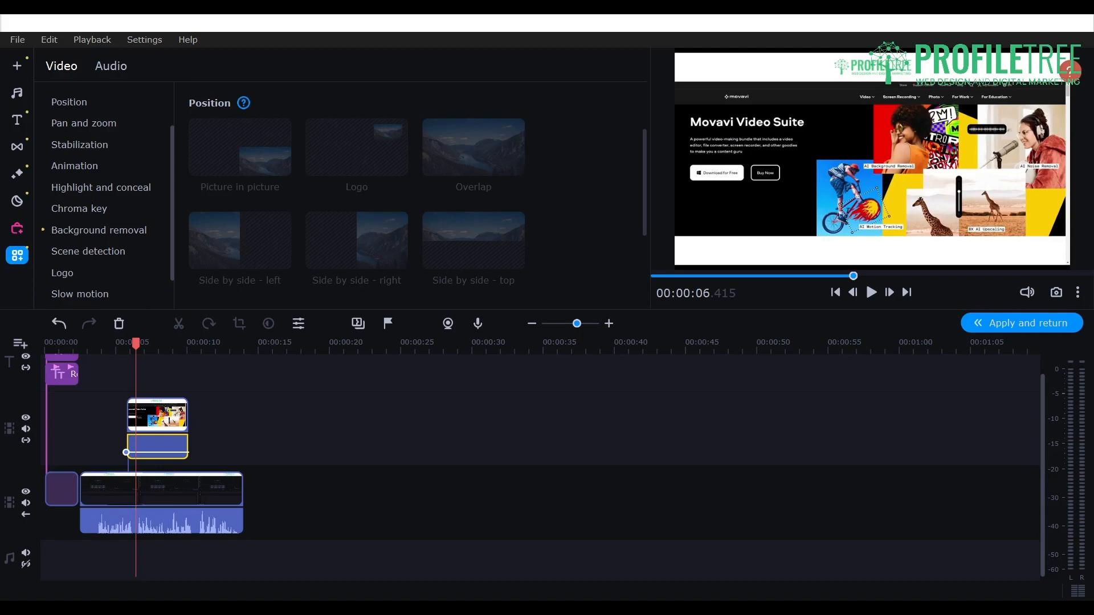
drag(135, 344, 105, 343)
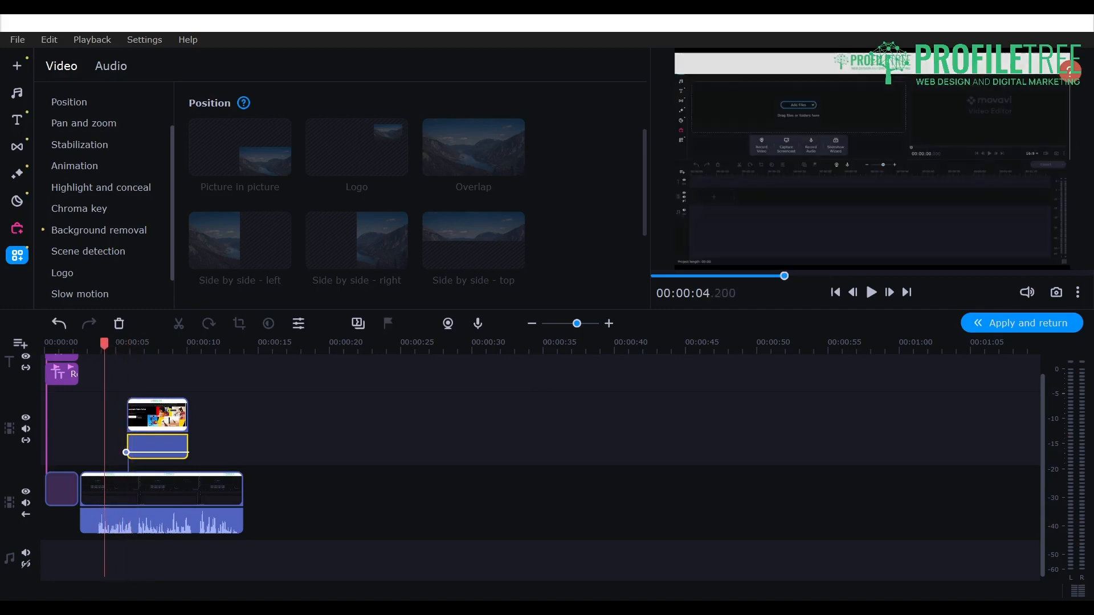
Set the overlay clip's audio fade-in and fade-out to 2.50 sec each, and play the timeline from about 4.75 s
double_click(166, 446)
drag(160, 213, 200, 237)
drag(166, 344, 112, 344)
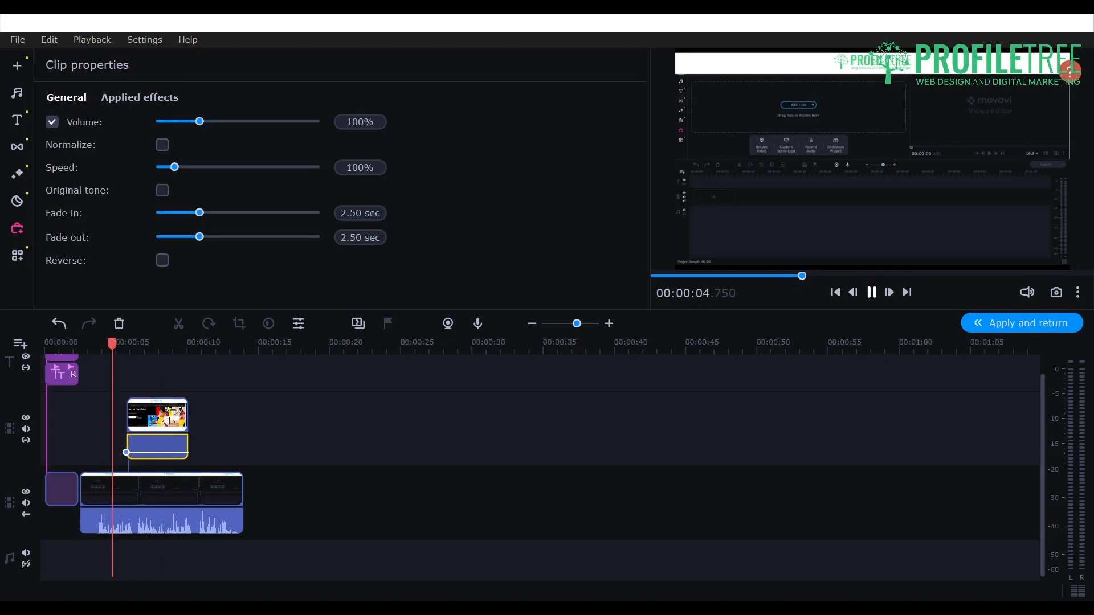
click(872, 292)
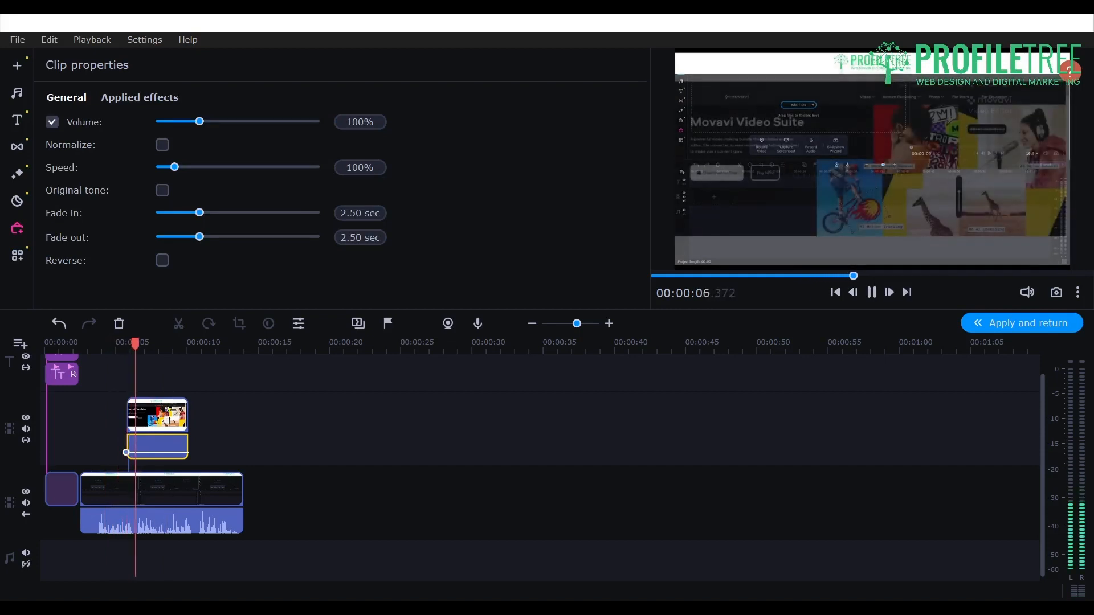
key(space)
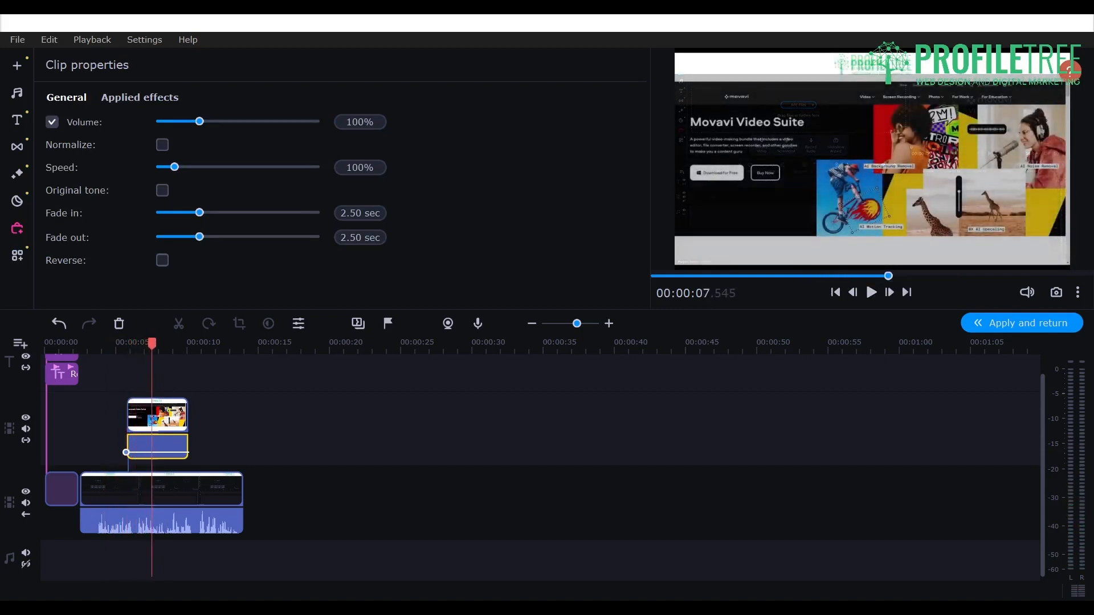
Lower the main recording's audio volume to nearly silent, and play the timeline from 3.9 s to the end
click(162, 522)
drag(208, 515, 208, 527)
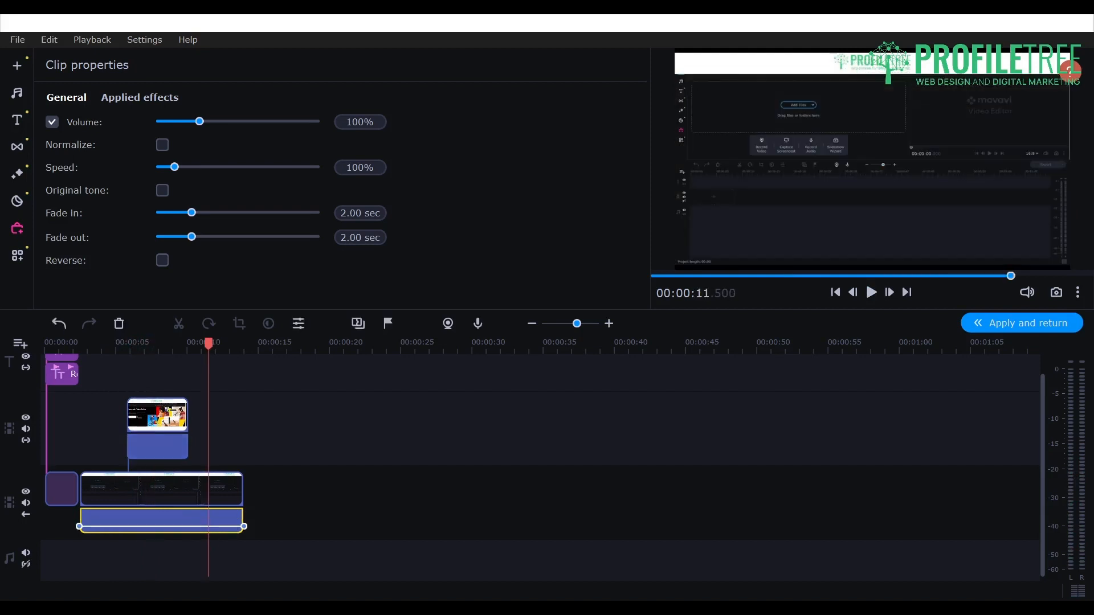
drag(1011, 275, 776, 276)
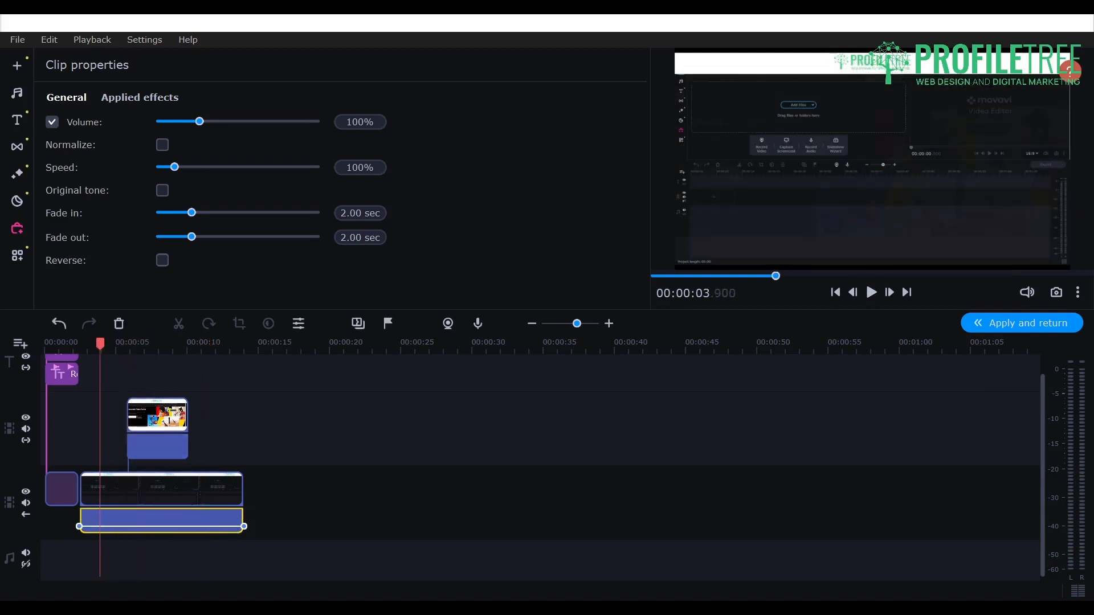
click(871, 293)
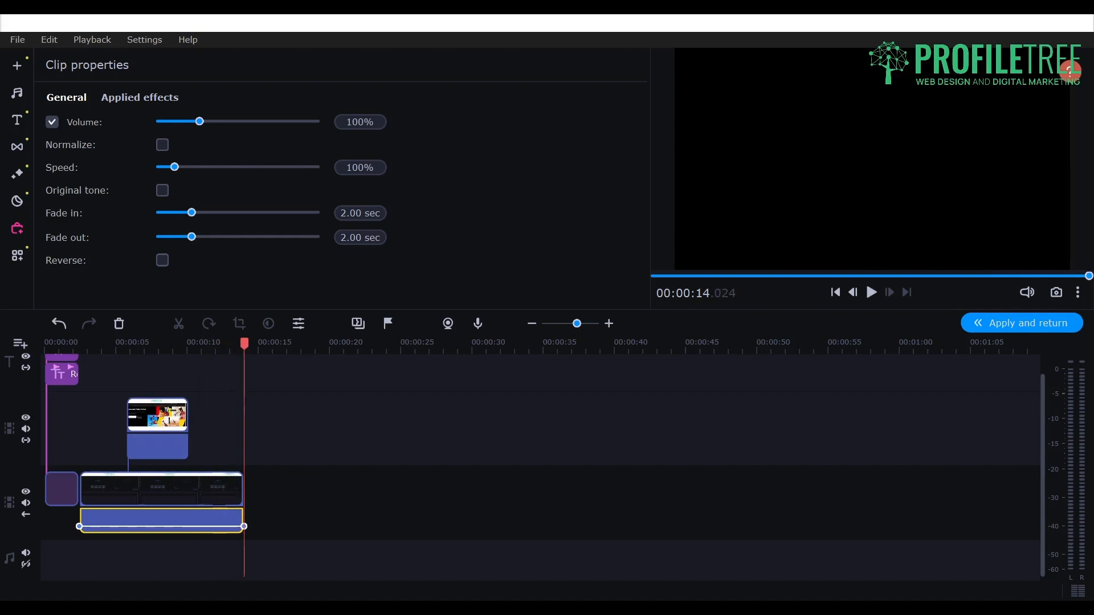
Browse the Featured and Like and Subscribe Pack titles, and try to place Social network 1 on the title track
click(17, 119)
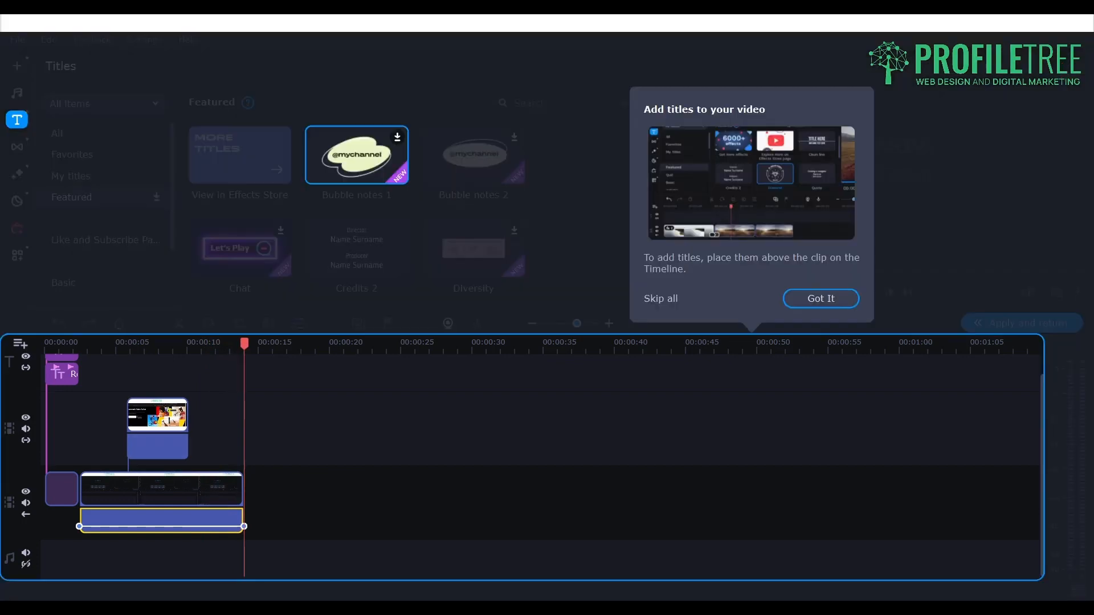
click(821, 298)
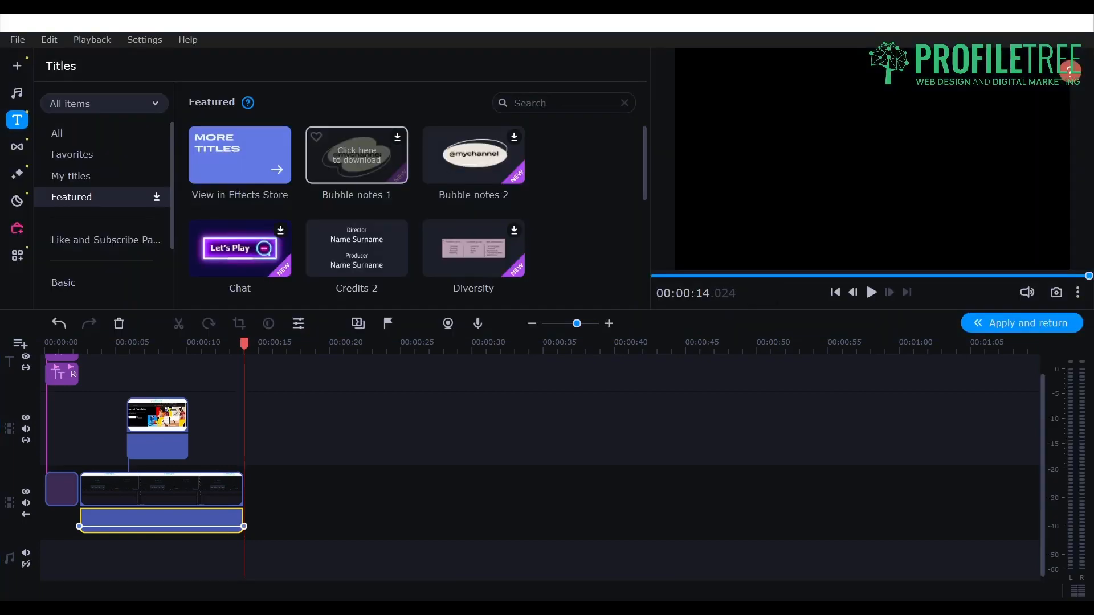
scroll(356, 217, down, 2)
scroll(357, 217, up, 2)
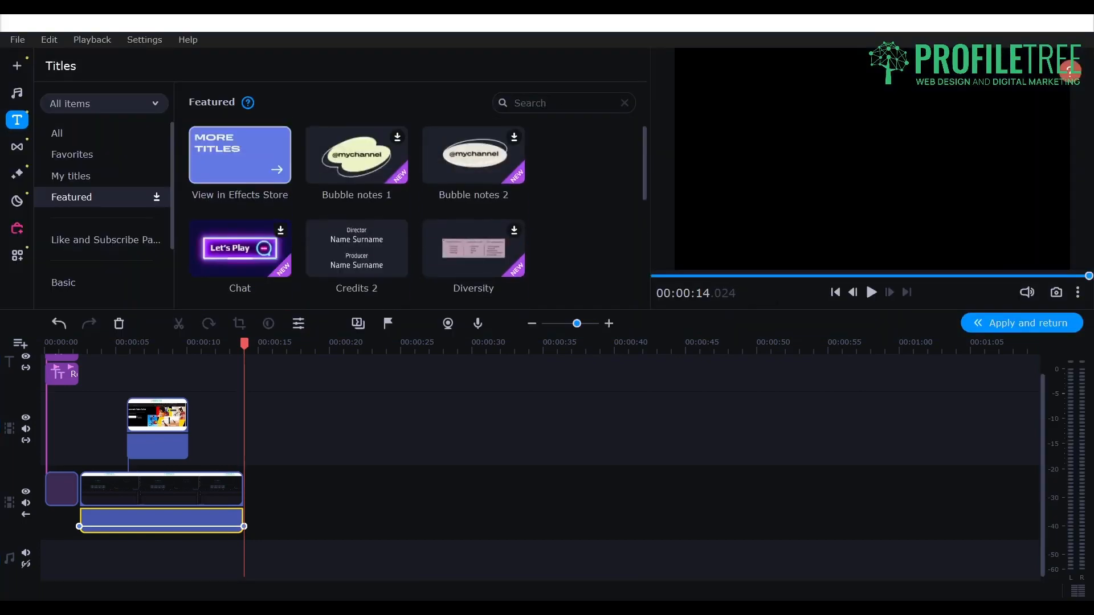
scroll(357, 217, down, 2)
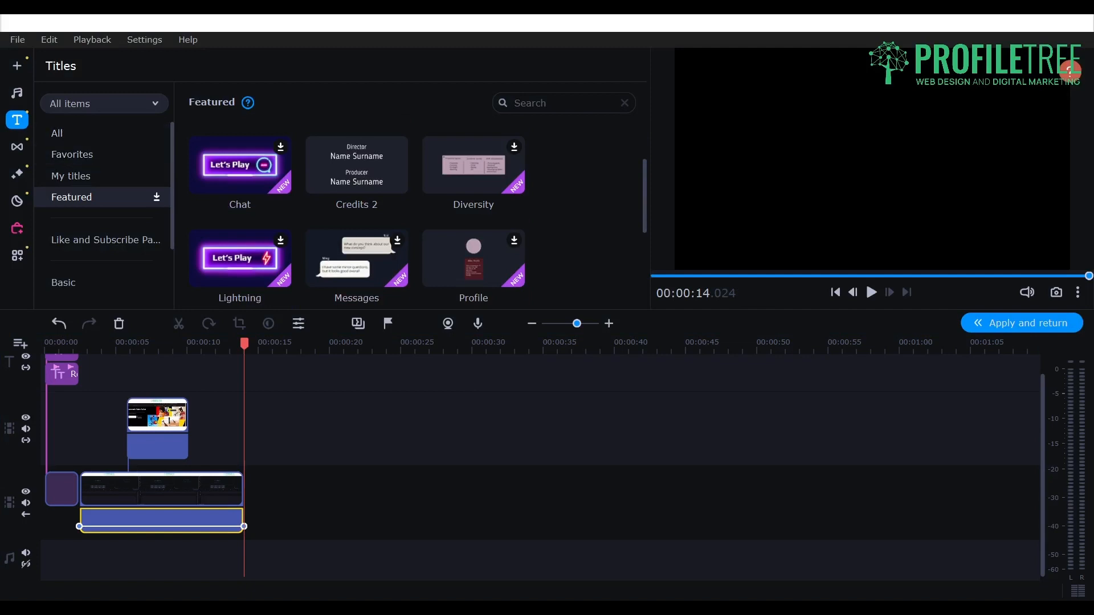
click(106, 240)
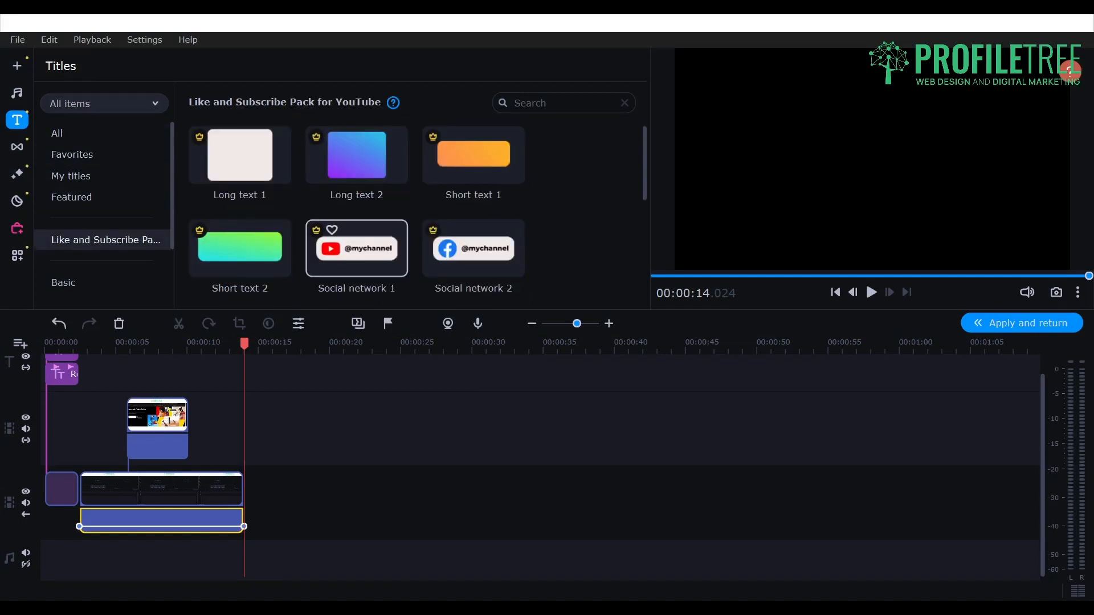
drag(356, 248, 244, 373)
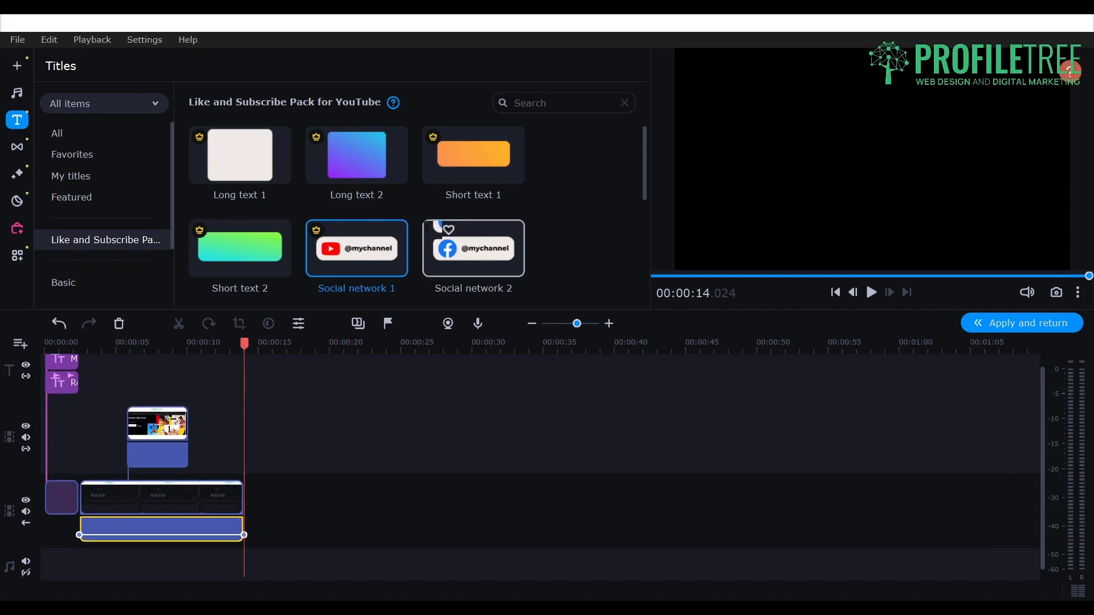
scroll(357, 240, down, 3)
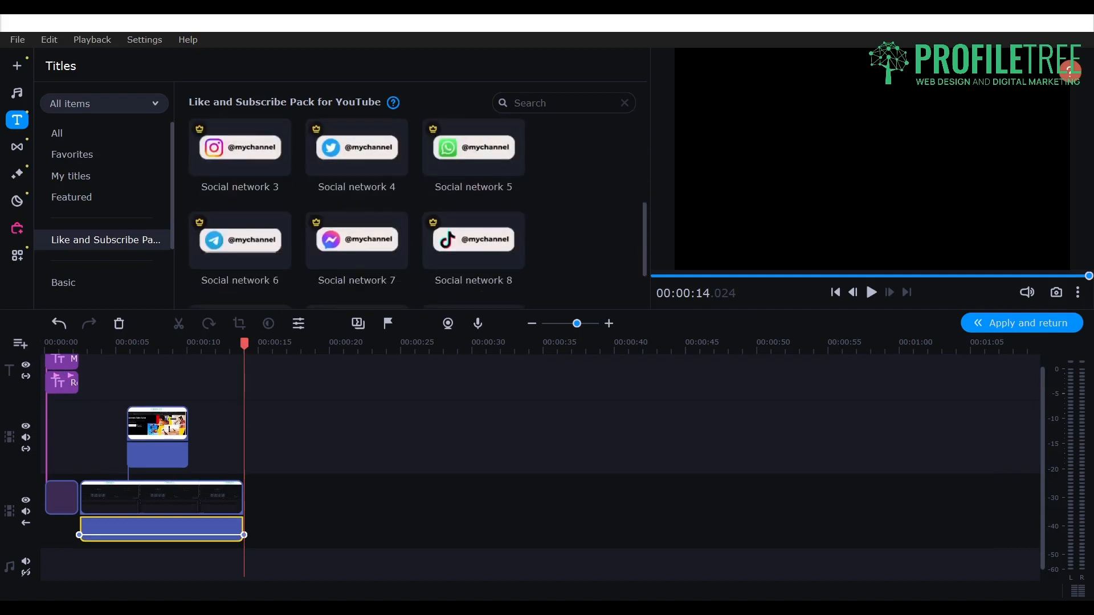
Add the Basic title Clean slanted line above the overlay clip, match its span to that clip from 5.75 s, and play it
click(64, 283)
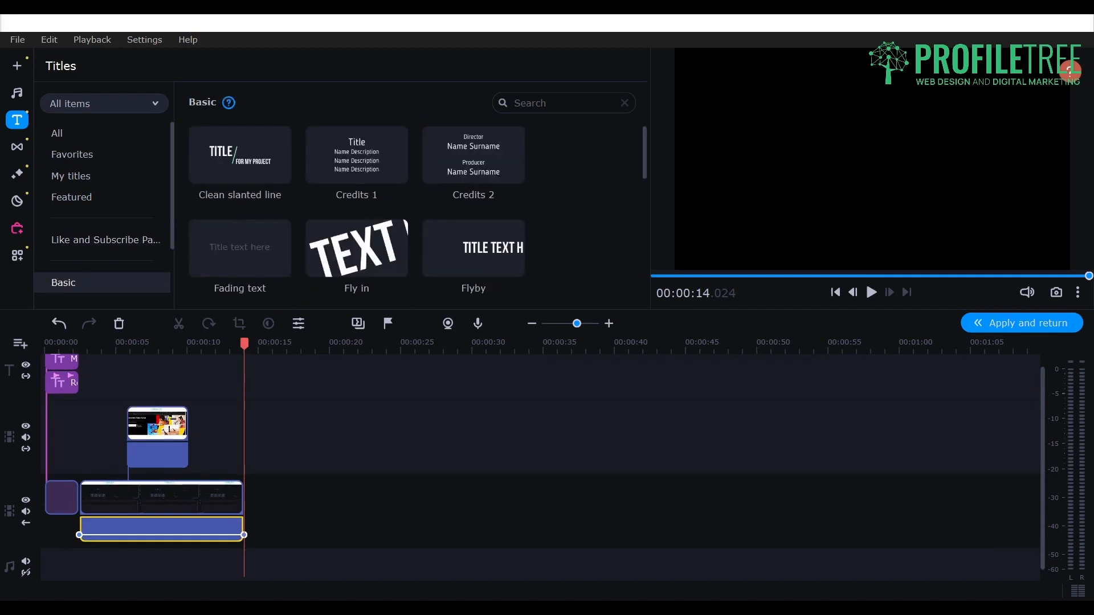
drag(240, 155, 150, 386)
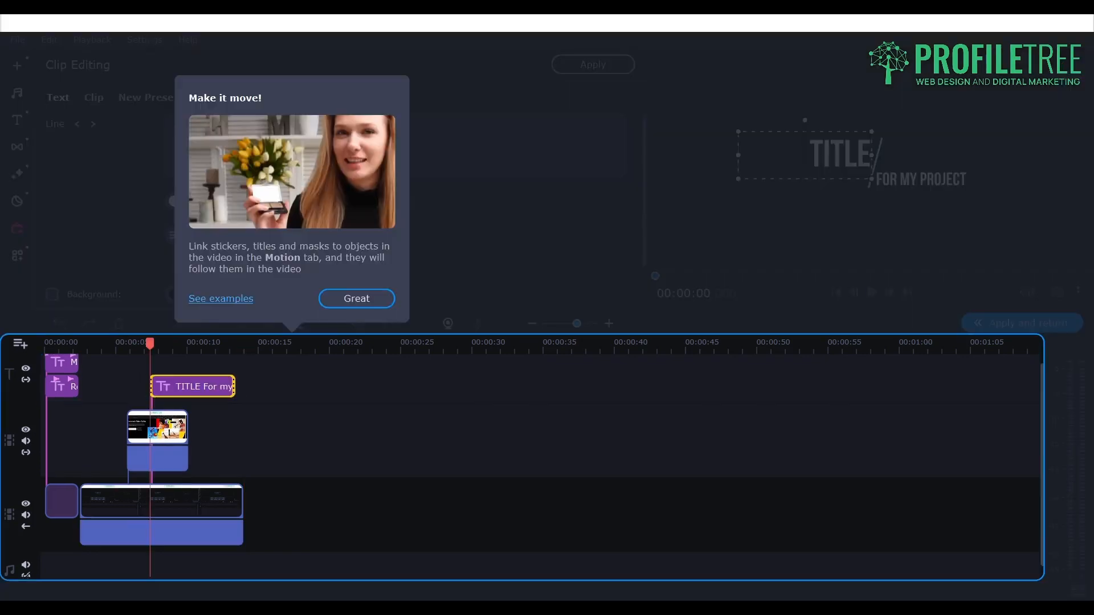
click(357, 299)
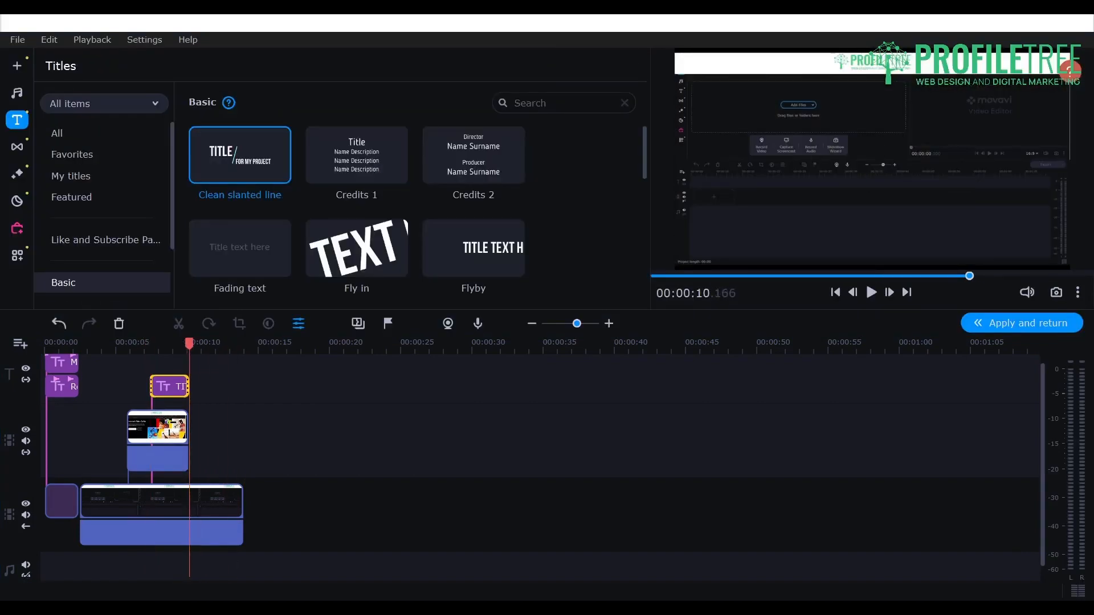
drag(152, 387, 128, 386)
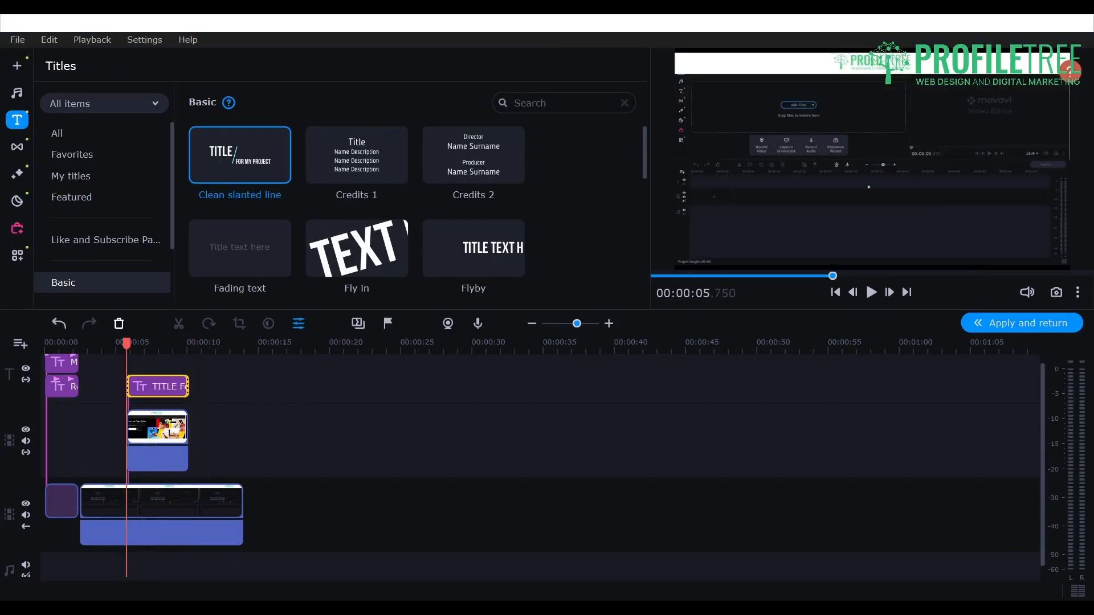
drag(127, 343, 103, 343)
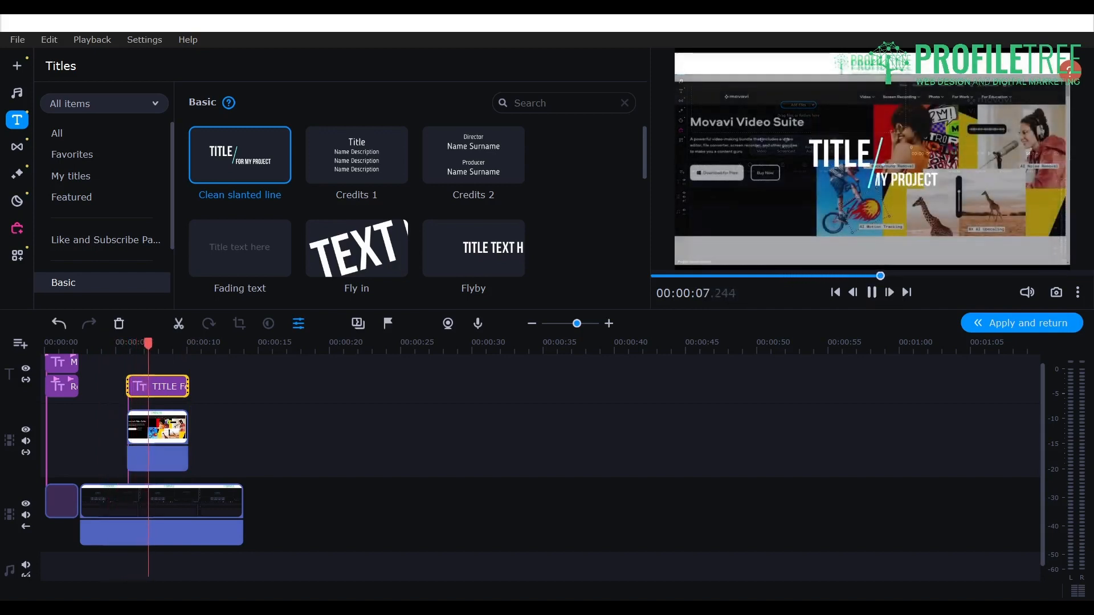
key(space)
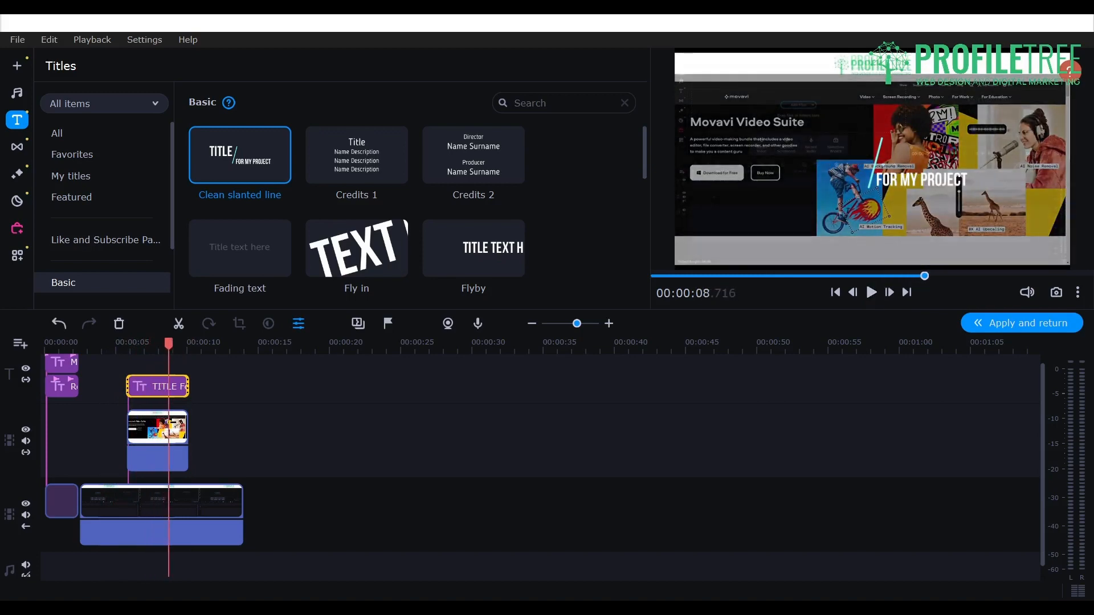
Change the main line of the Clean slanted line title to "Movavi Review"
double_click(151, 387)
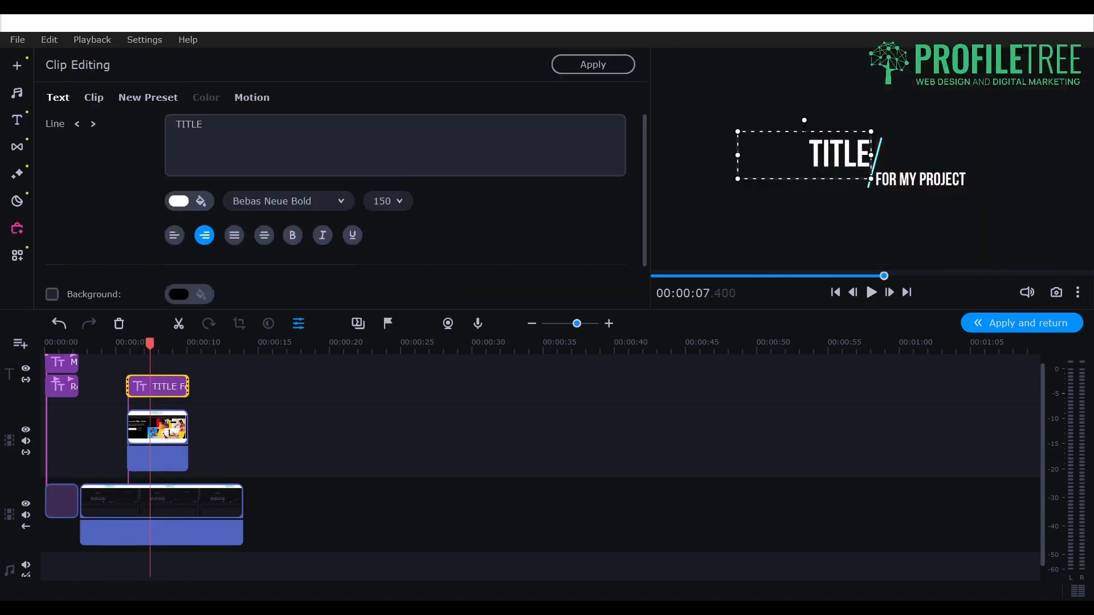
click(203, 124)
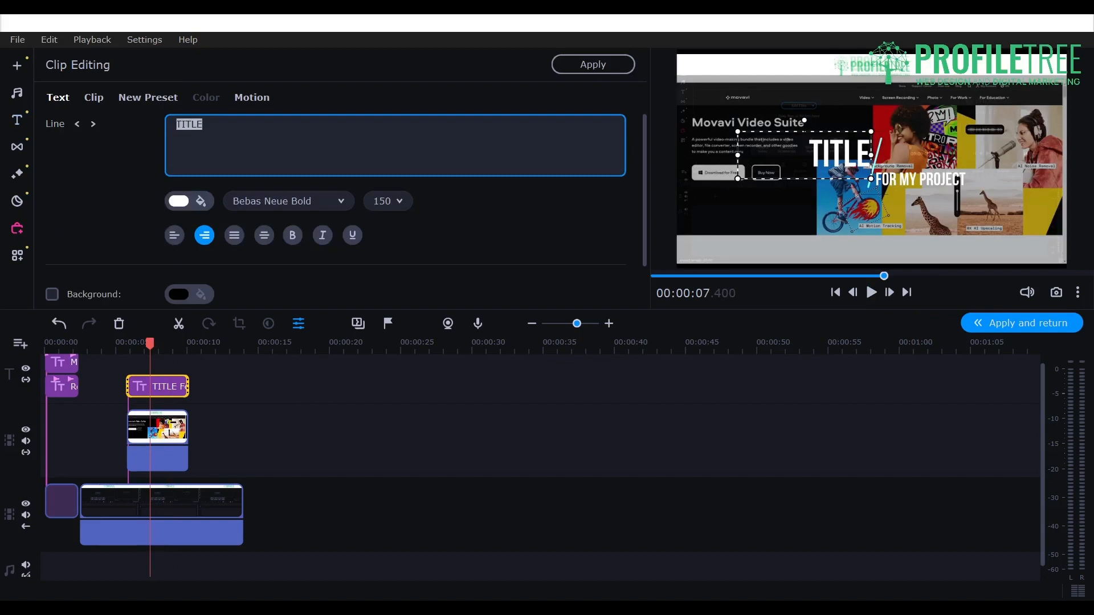
text(Movavi R)
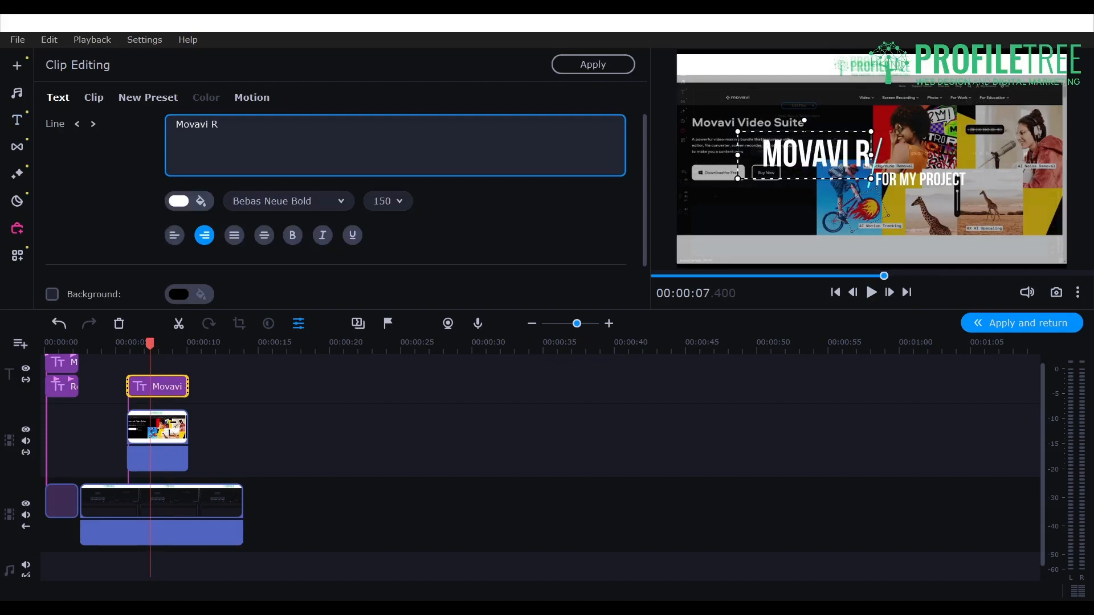
text(eview)
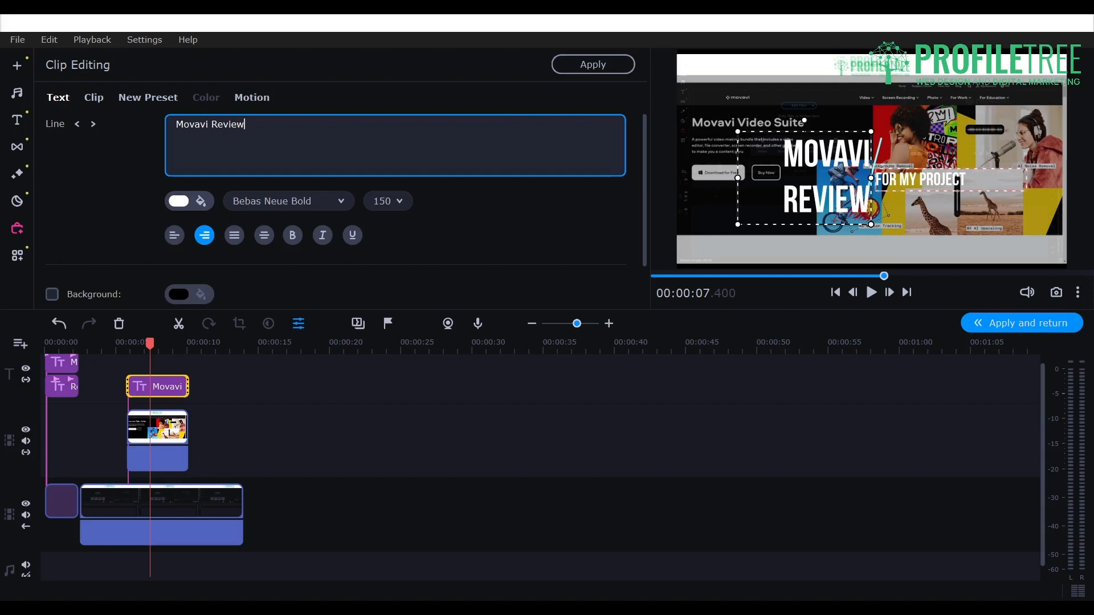
Change the title's second line to "For ProfileTree"
click(927, 179)
double_click(928, 180)
click(927, 180)
click(245, 125)
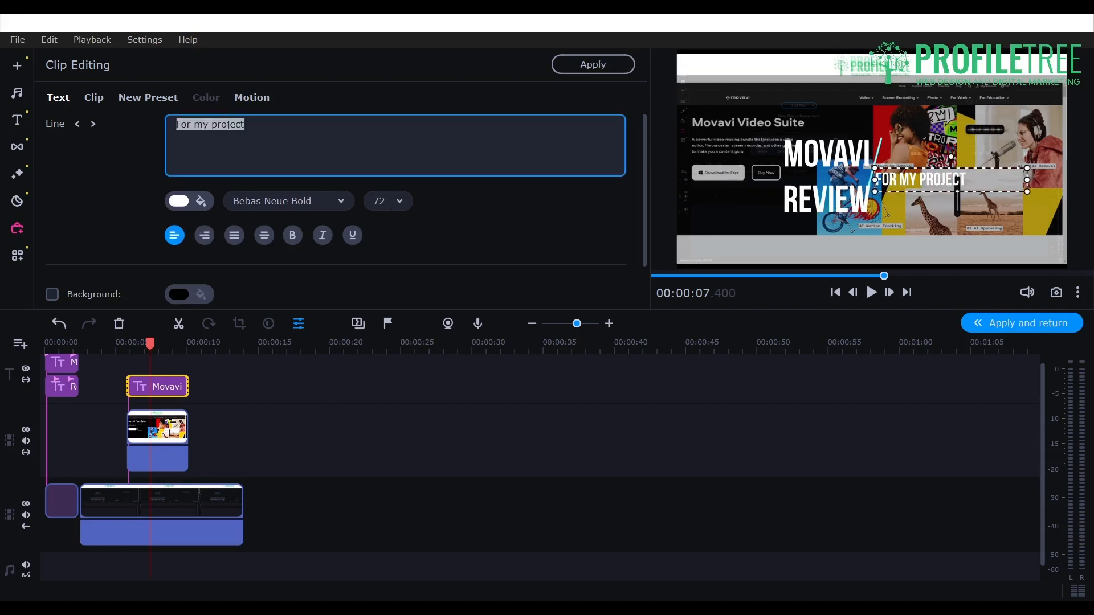
text(For)
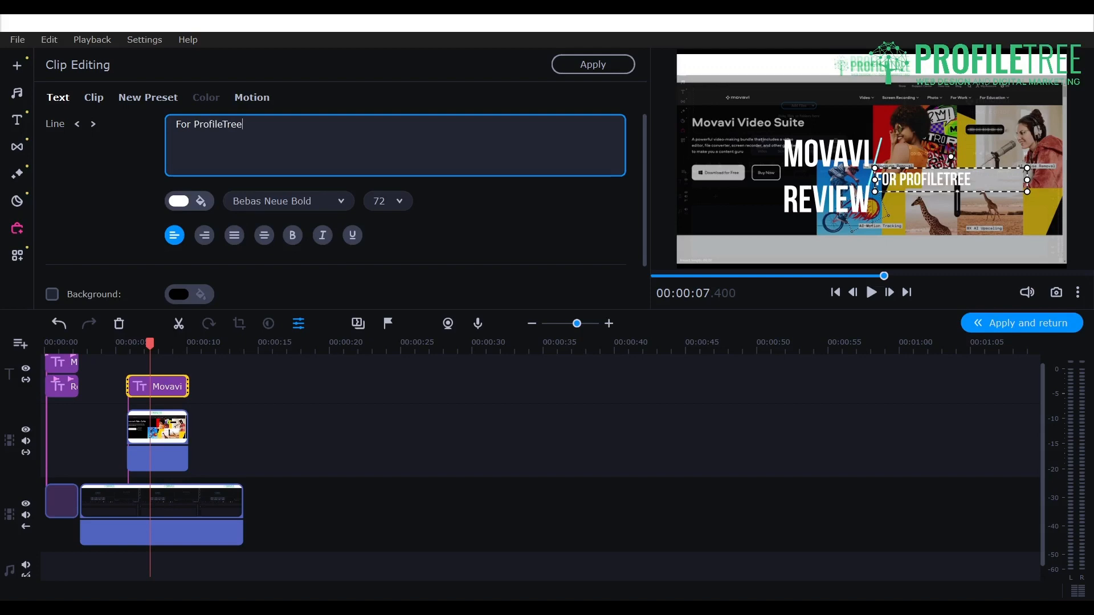
click(1070, 69)
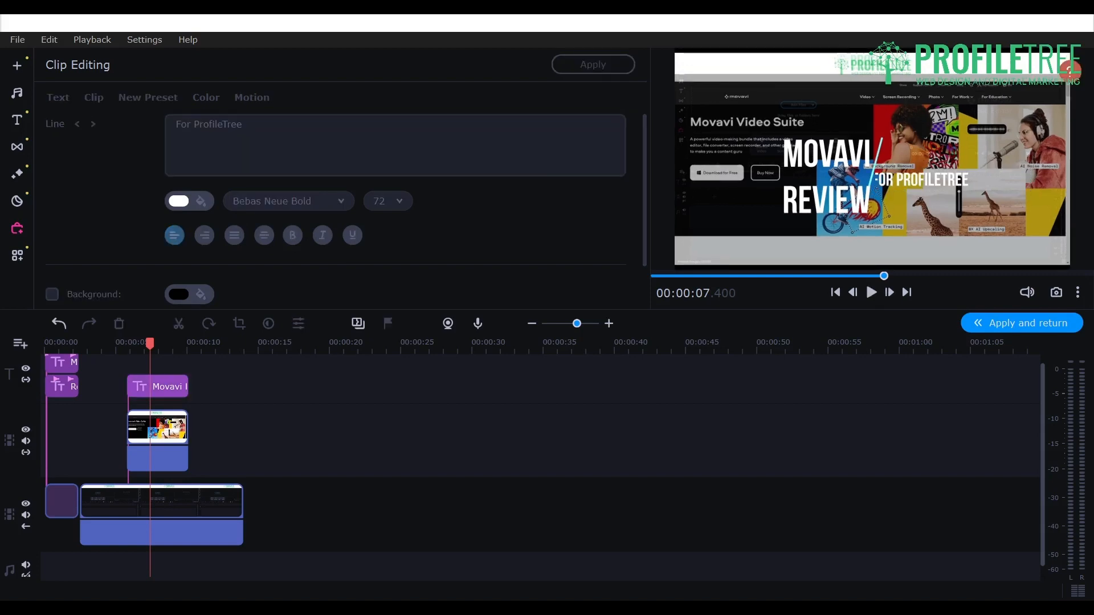
Select the Movavi Review title above the overlay clip and shift its "For ProfileTree" line slightly away from the slanted line
click(169, 387)
click(923, 180)
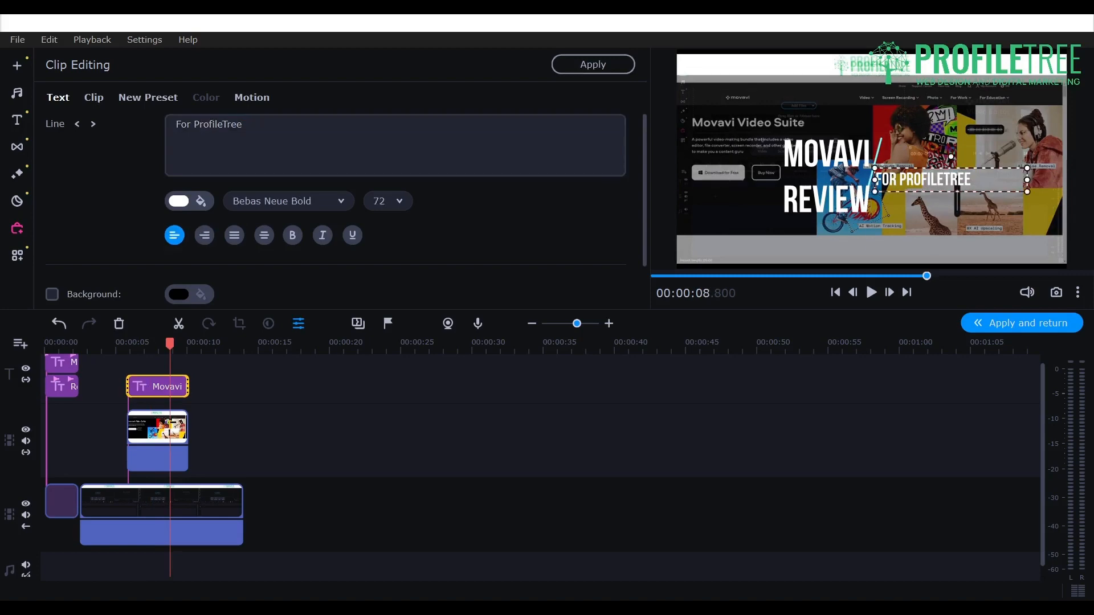
drag(923, 180, 935, 181)
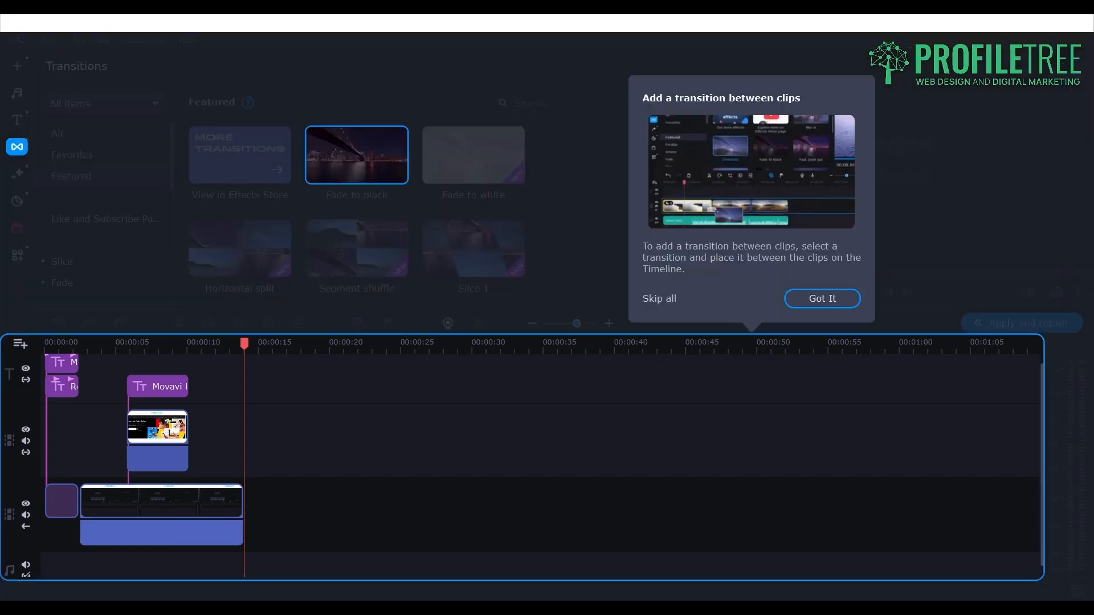
Dismiss the hint about adding transitions and play the cut between the intro and the main-track recording
click(822, 298)
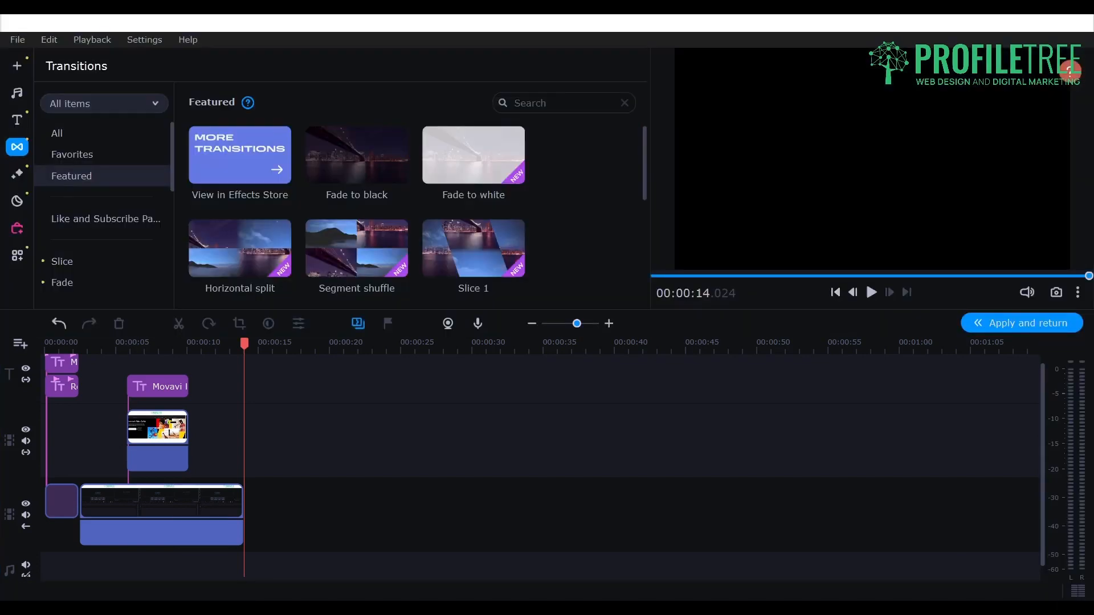
key(space)
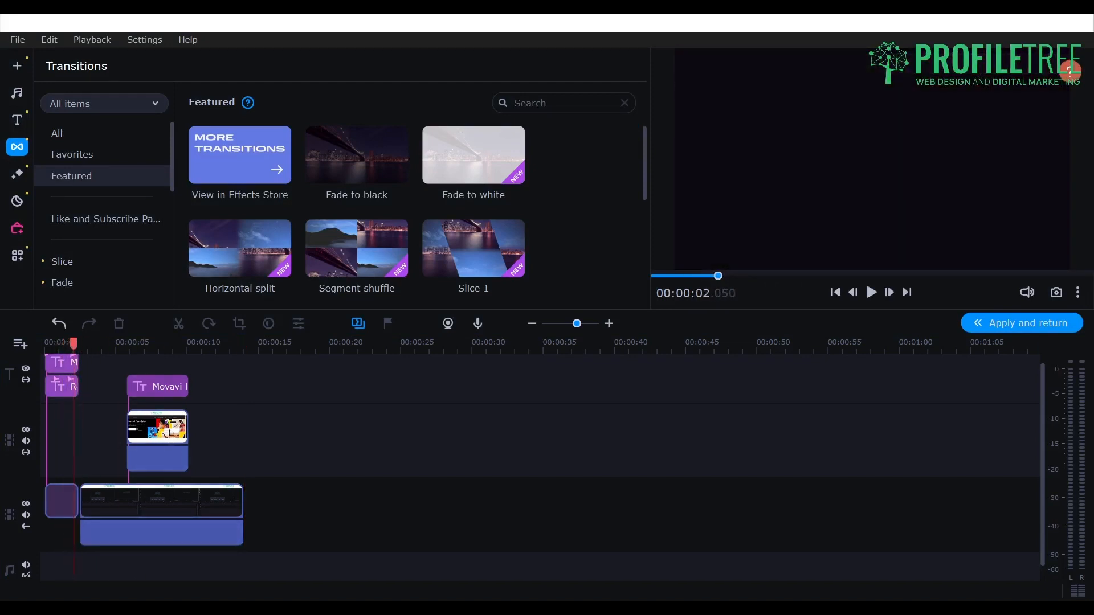
key(space)
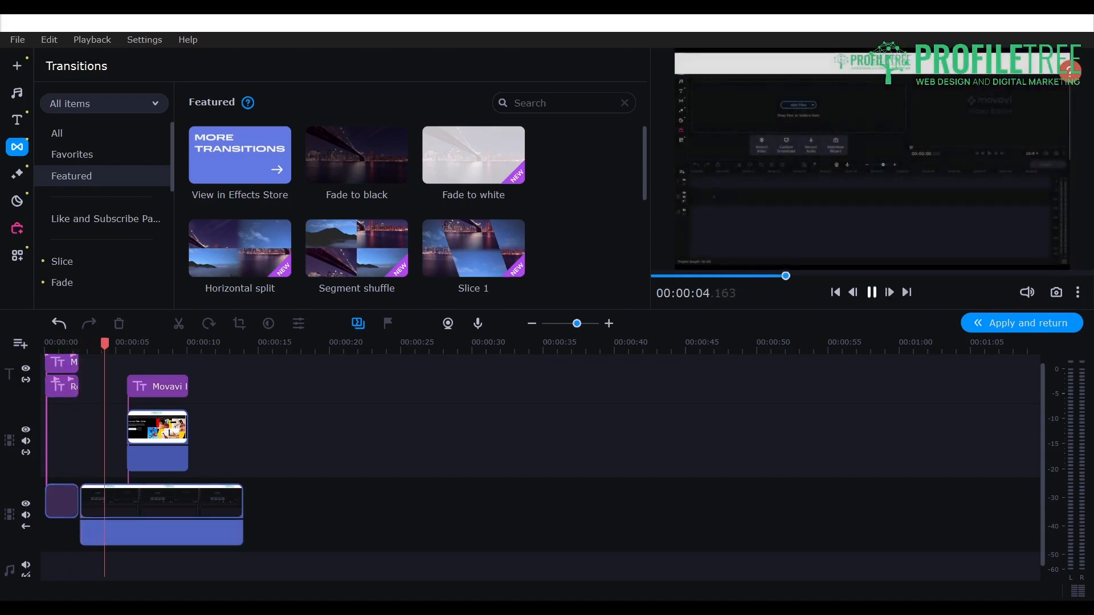
key(space)
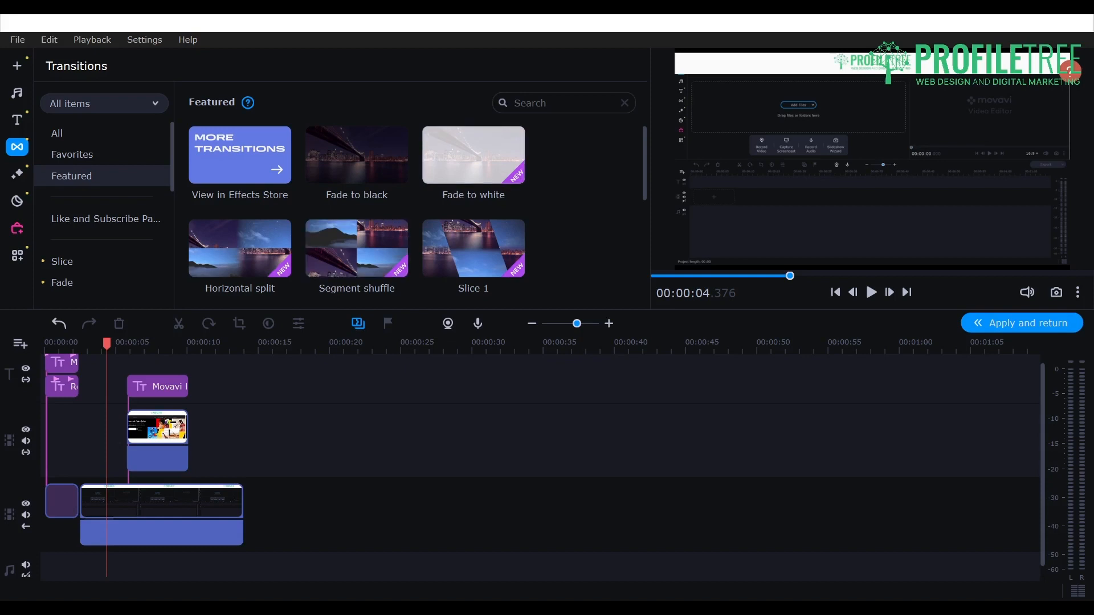
Add the Featured transition Vertical split between the intro and the main-track recording, and play it
scroll(473, 188, down, 5)
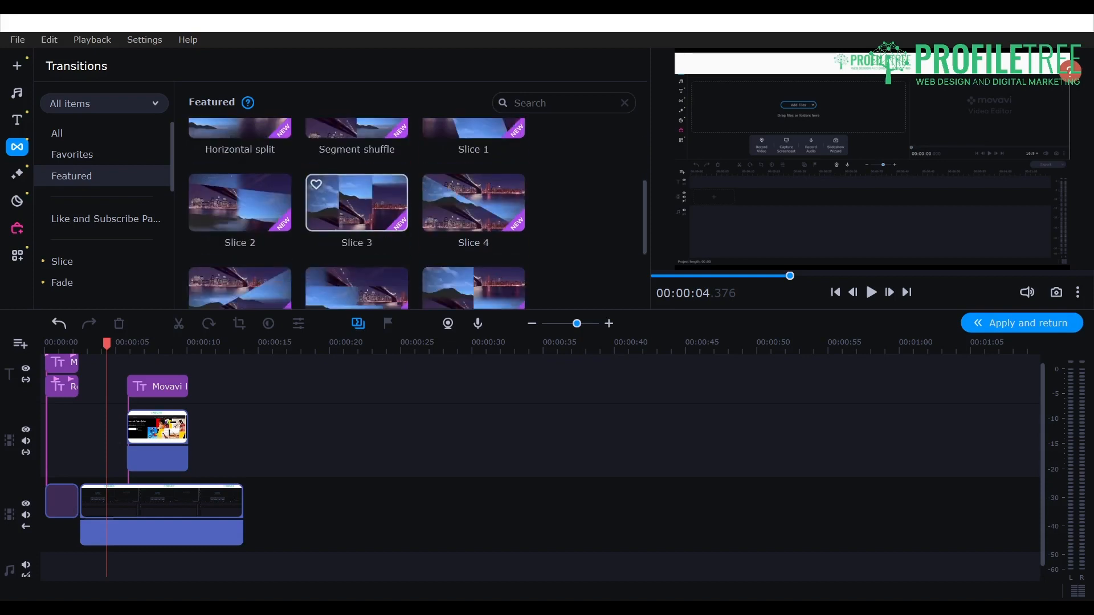
scroll(473, 177, down, 1)
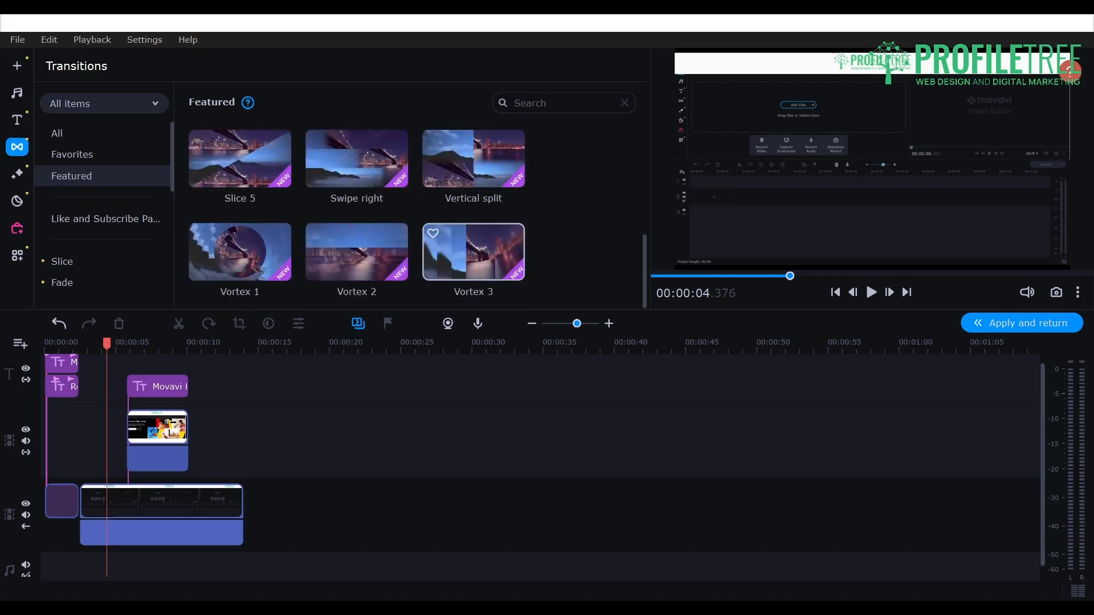
scroll(357, 193, up, 2)
scroll(342, 171, down, 2)
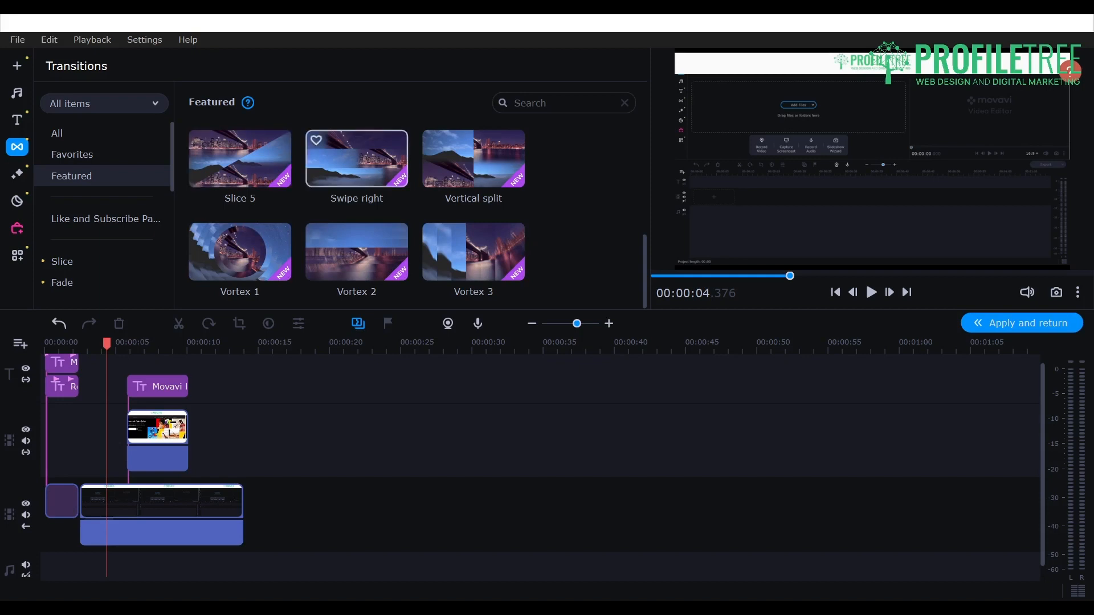
drag(473, 159, 398, 251)
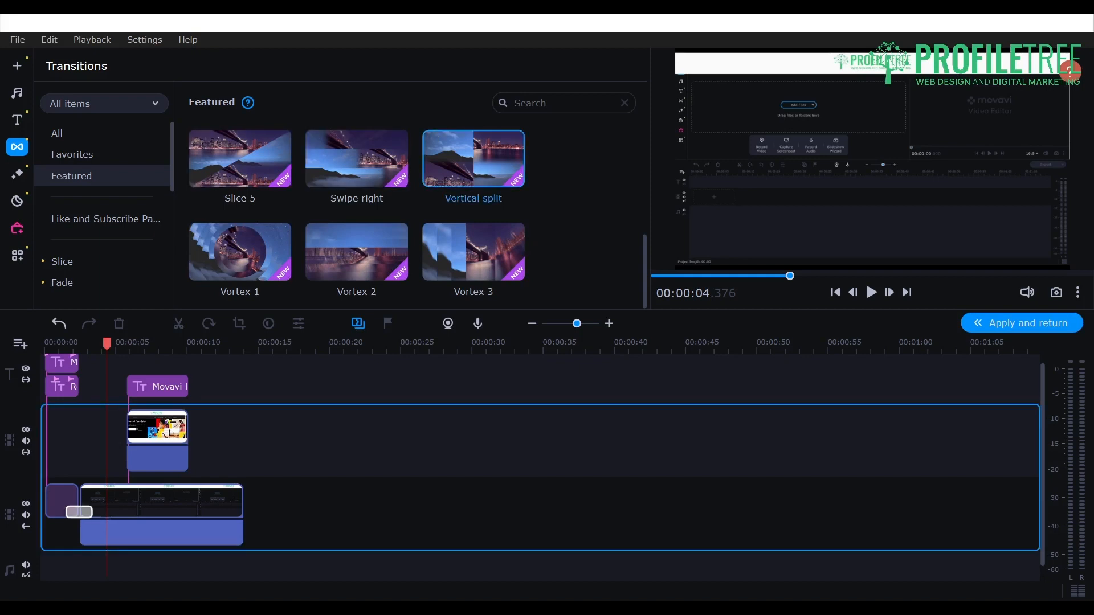
drag(80, 512, 80, 513)
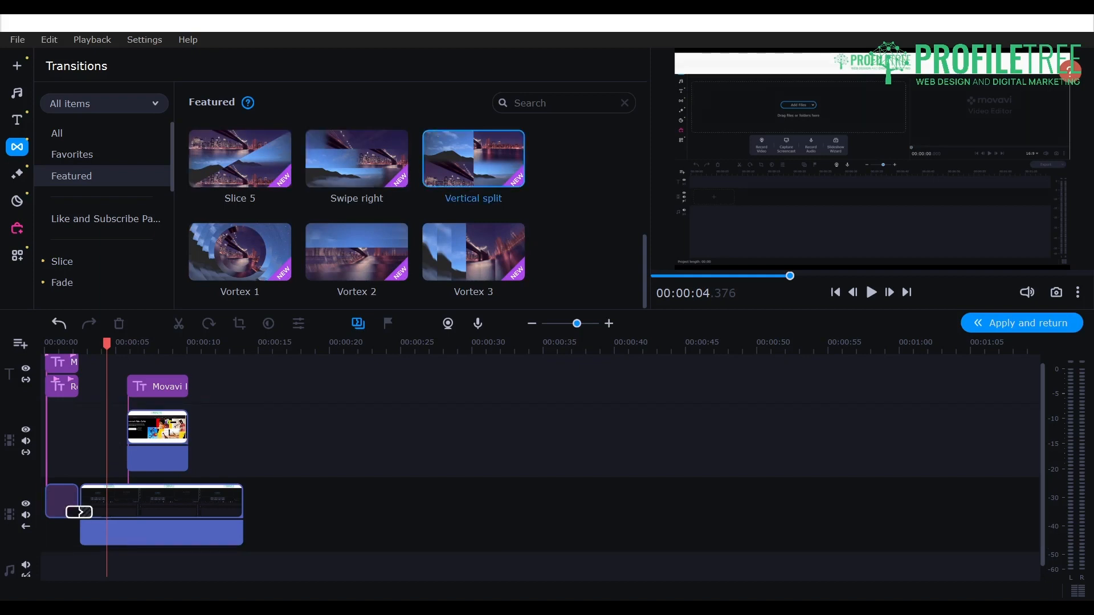
click(64, 343)
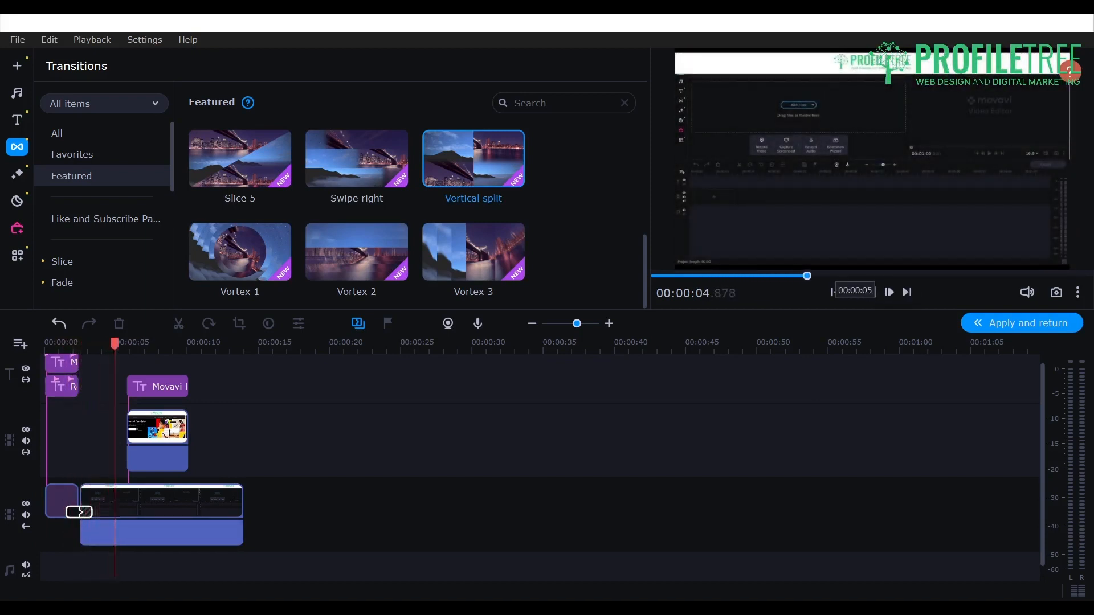
click(872, 292)
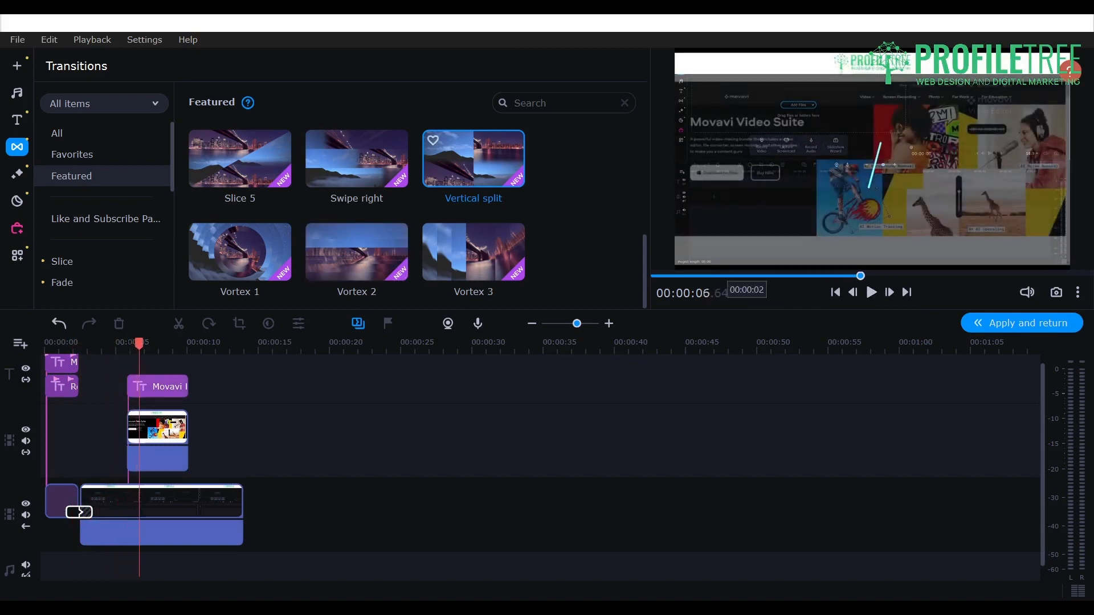
Replace the transition between the intro and the recording with Swipe right, and play it
drag(357, 160, 80, 514)
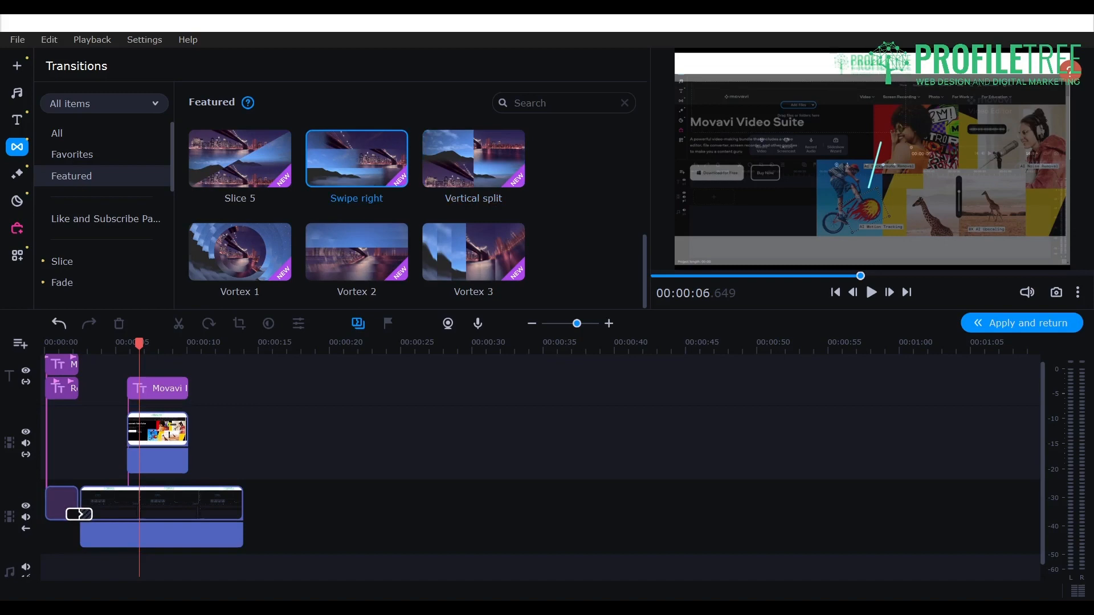
drag(139, 343, 62, 343)
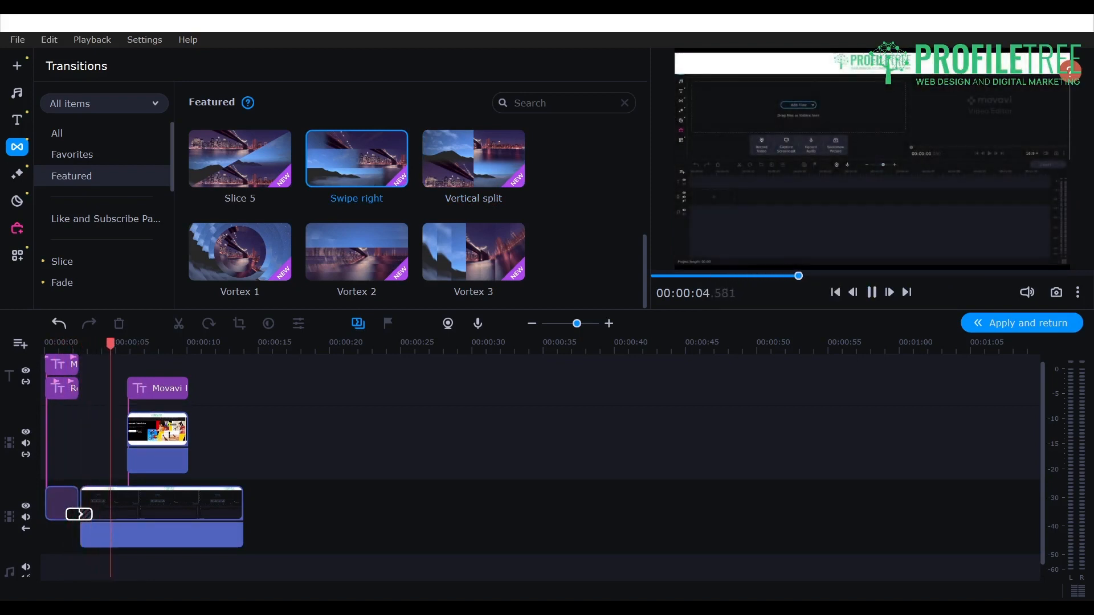
key(space)
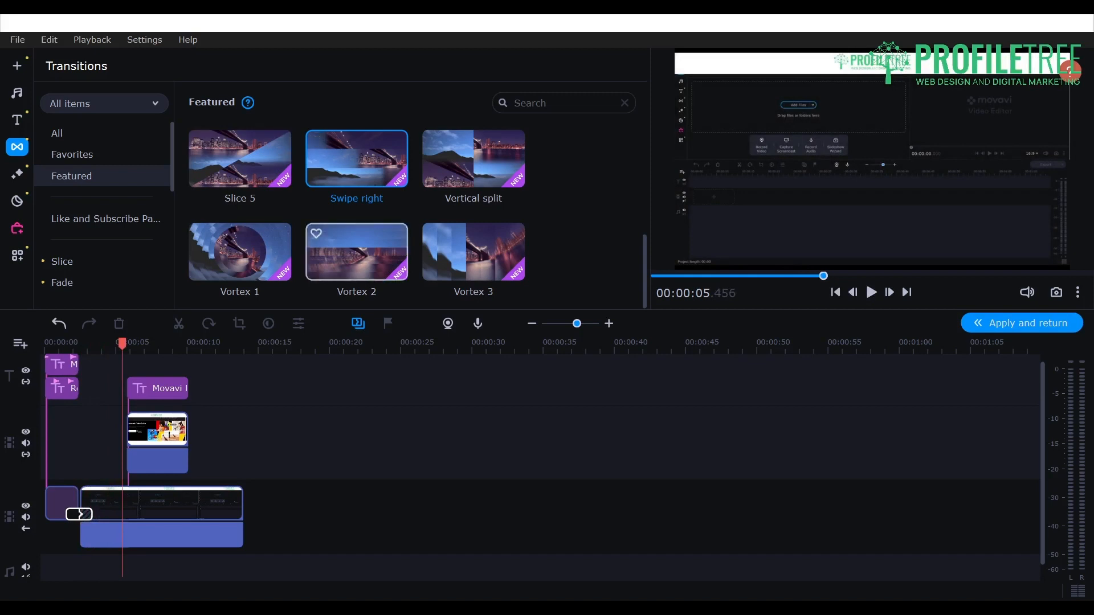
Look through the Featured transitions and the list of transition categories
scroll(239, 216, up, 2)
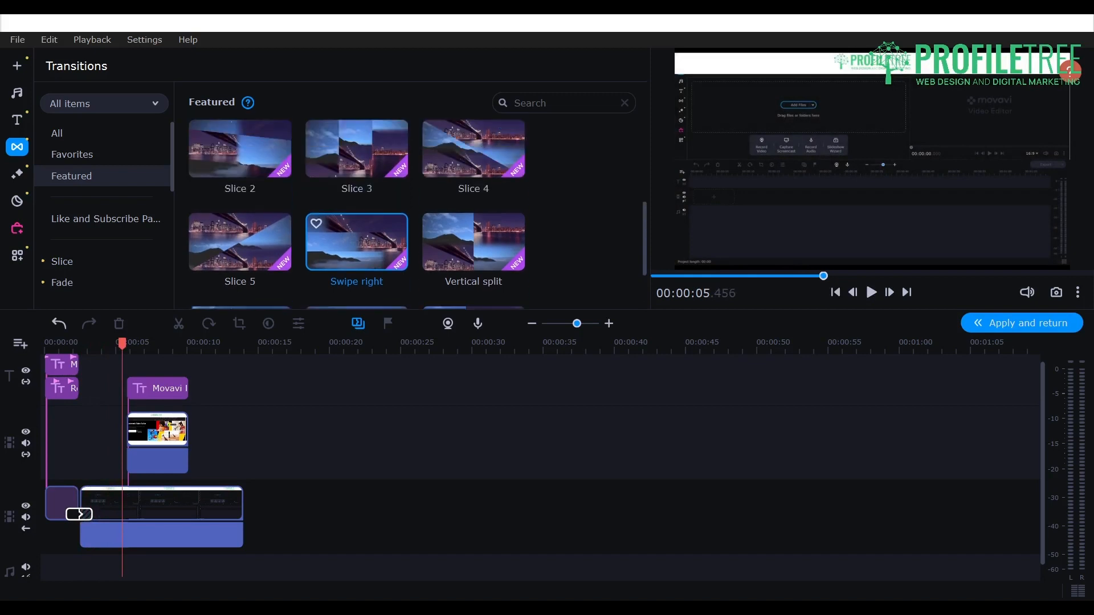
scroll(357, 217, up, 3)
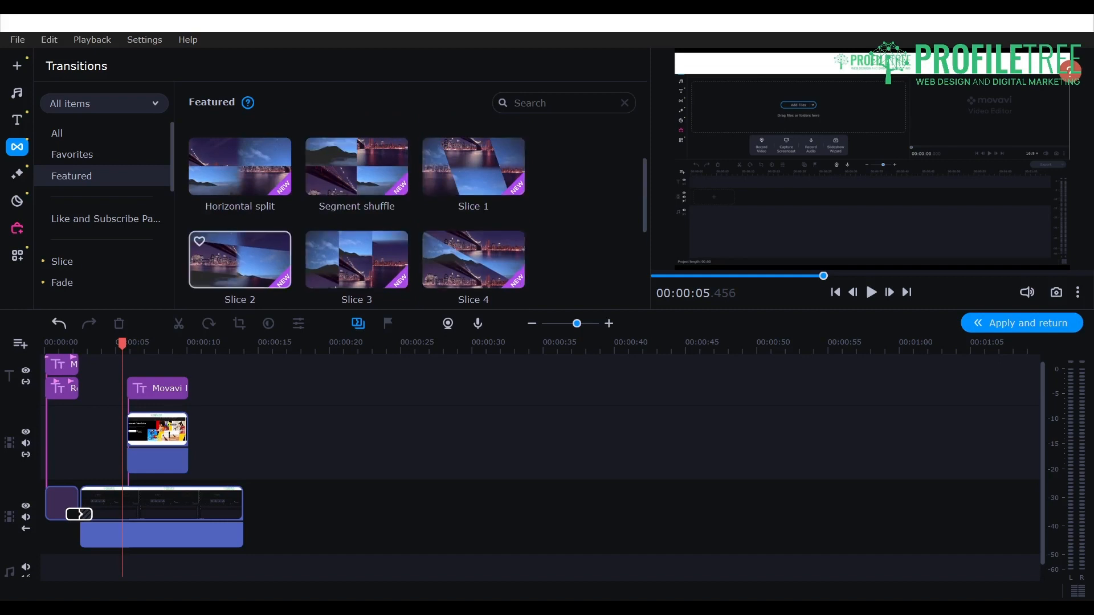
scroll(357, 267, down, 2)
scroll(356, 240, up, 3)
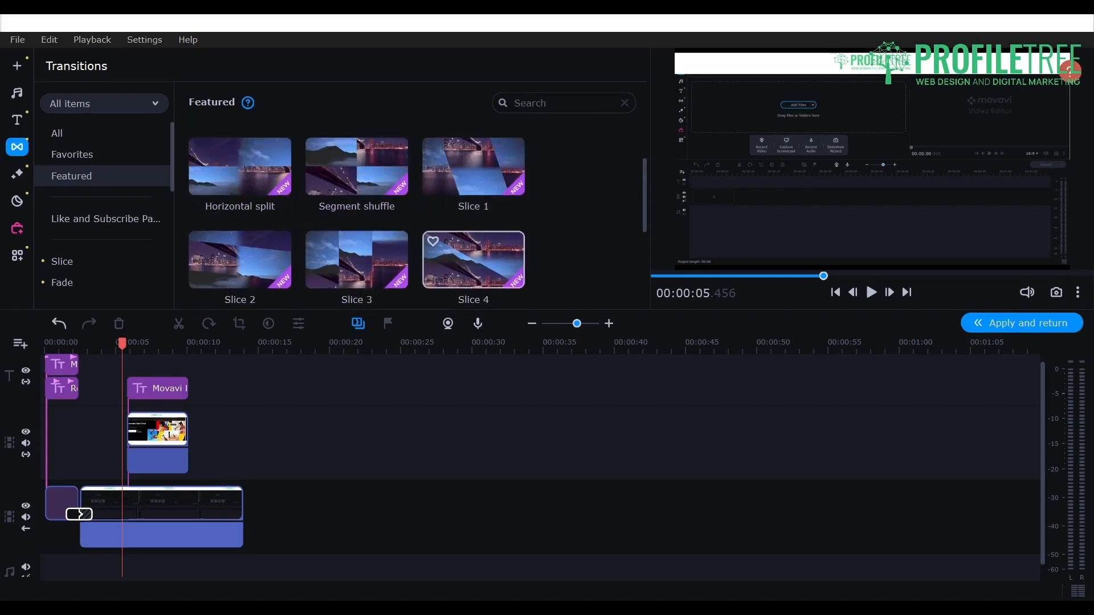
scroll(356, 239, down, 2)
scroll(357, 228, down, 2)
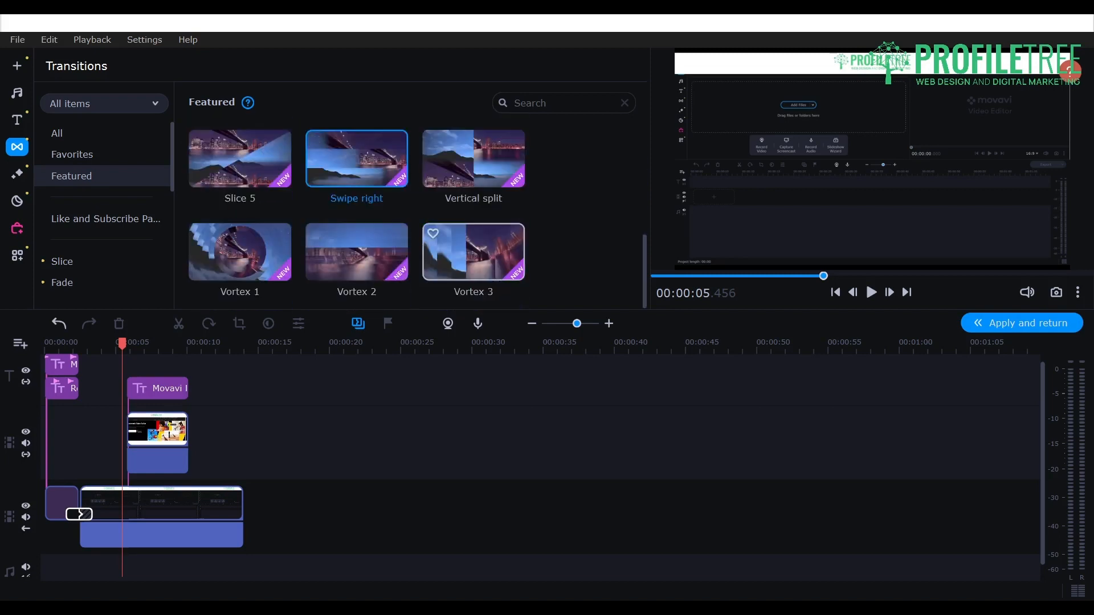
scroll(473, 239, up, 3)
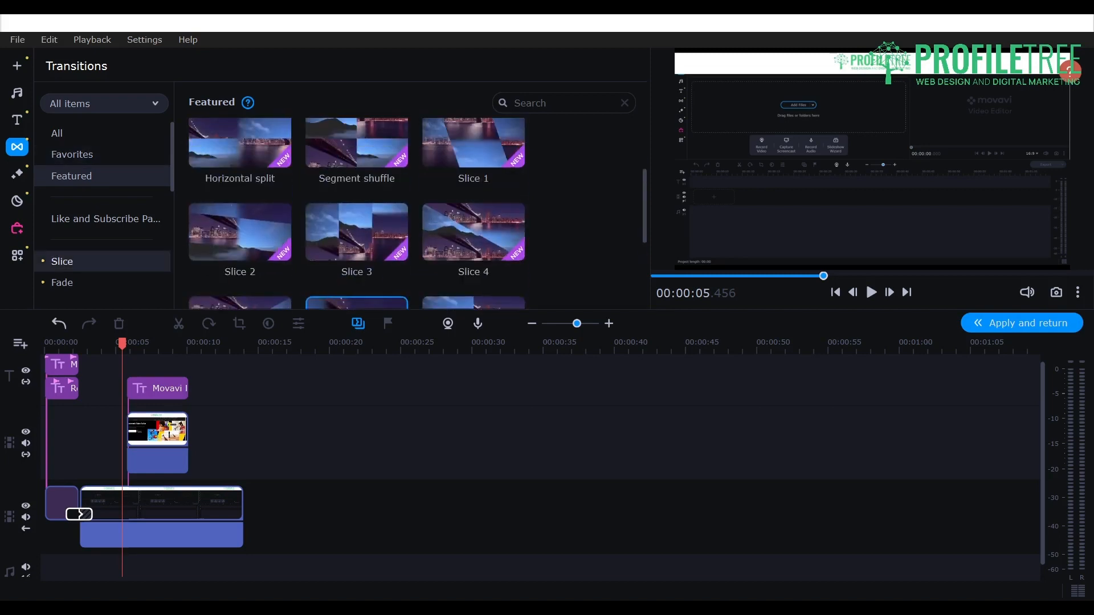
scroll(85, 175, down, 5)
scroll(85, 176, up, 5)
scroll(86, 176, down, 5)
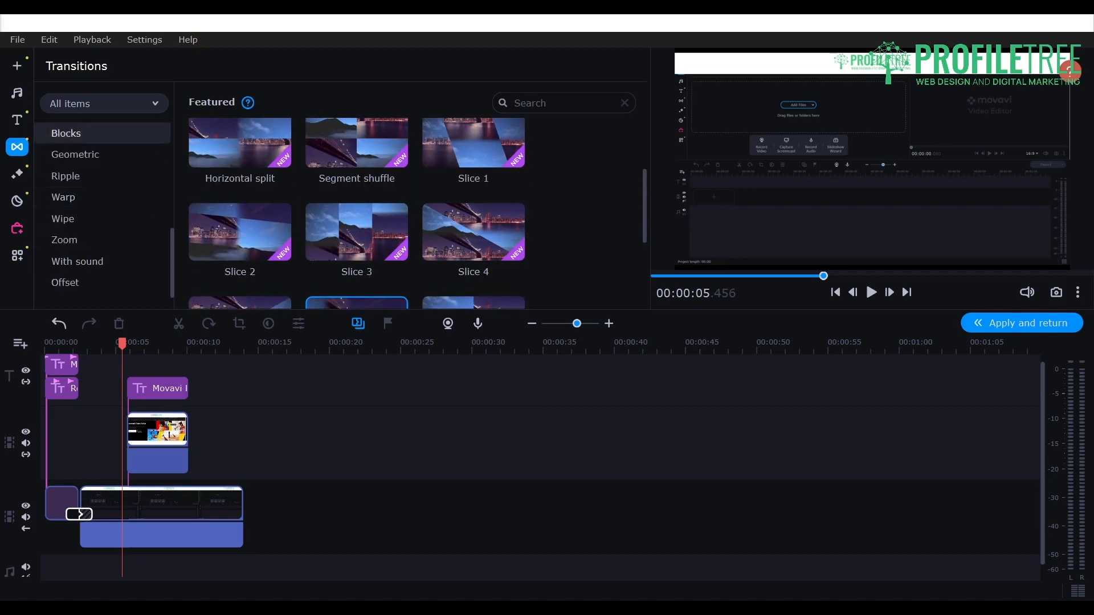
scroll(85, 219, up, 3)
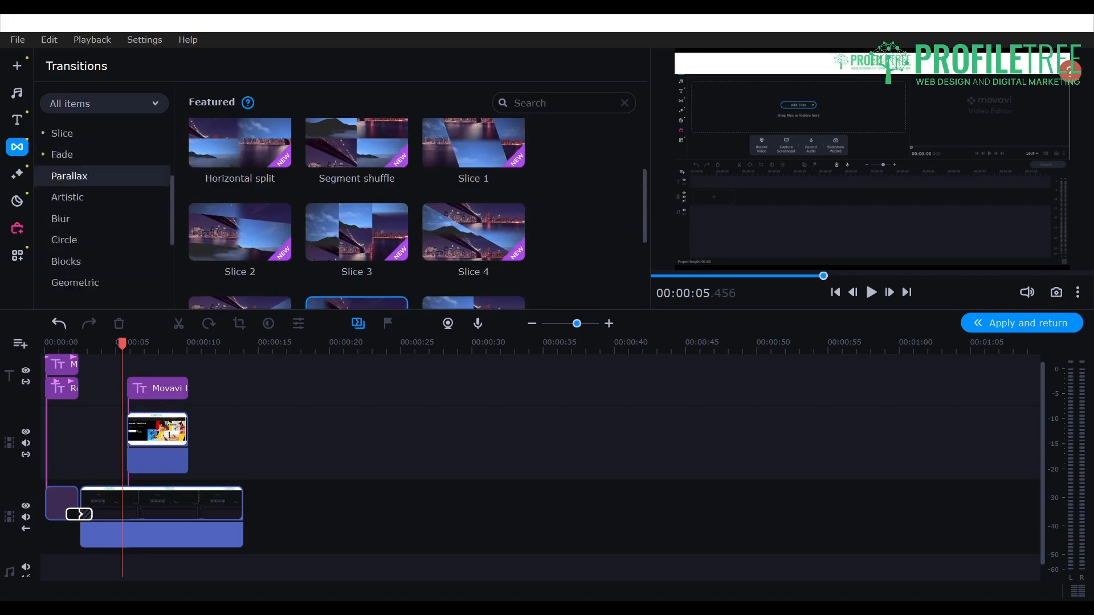
Browse the transitions in categories such as Fade, Parallax, Circle, Blocks and Warp
click(62, 197)
click(62, 219)
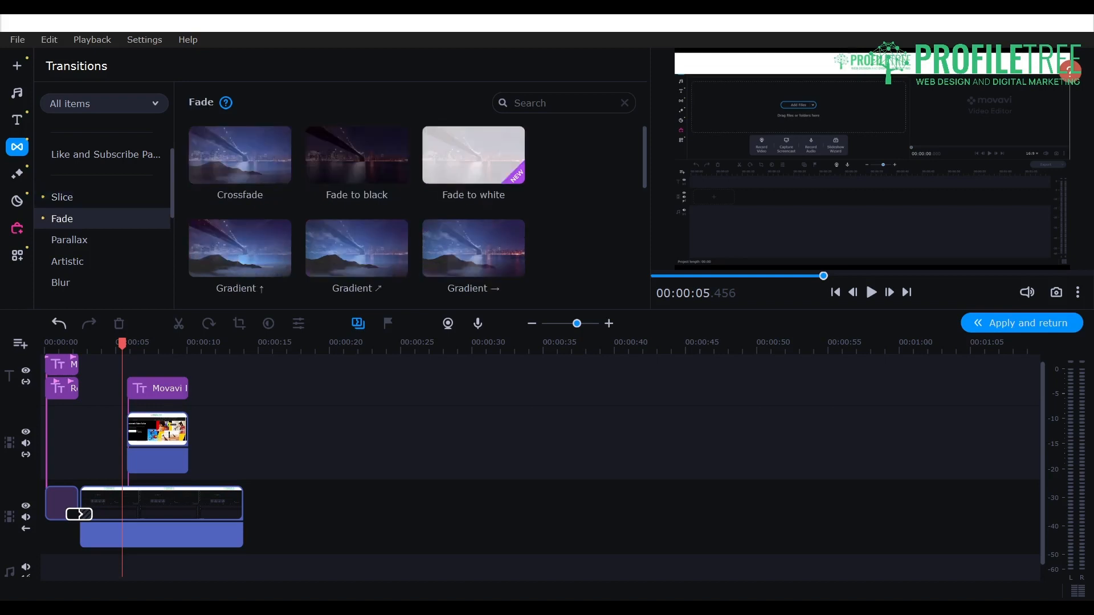
click(68, 261)
click(69, 240)
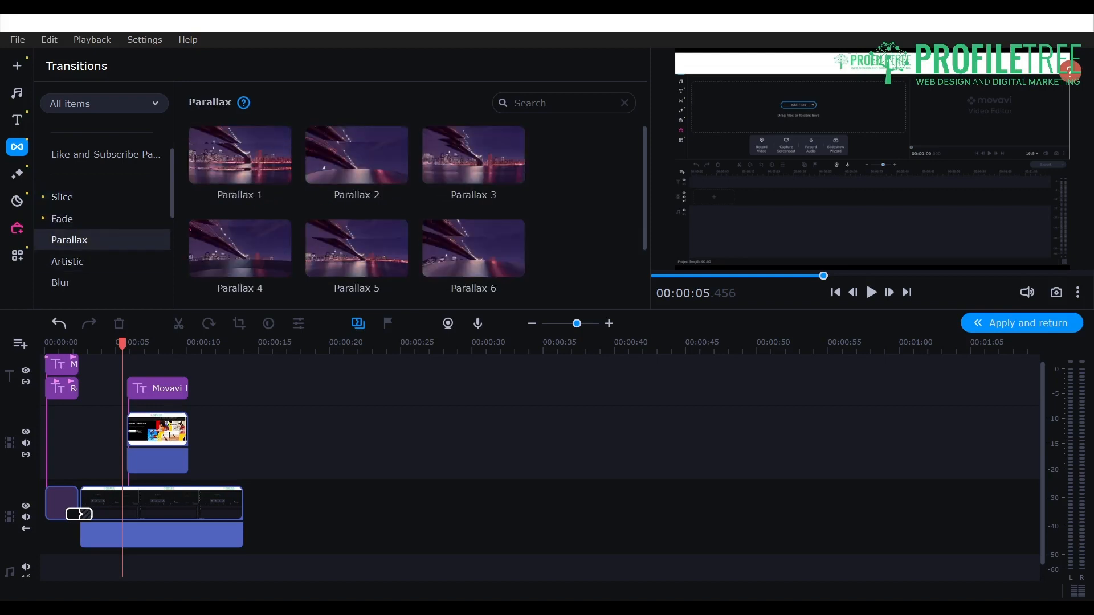
scroll(85, 228, down, 1)
click(60, 219)
click(64, 240)
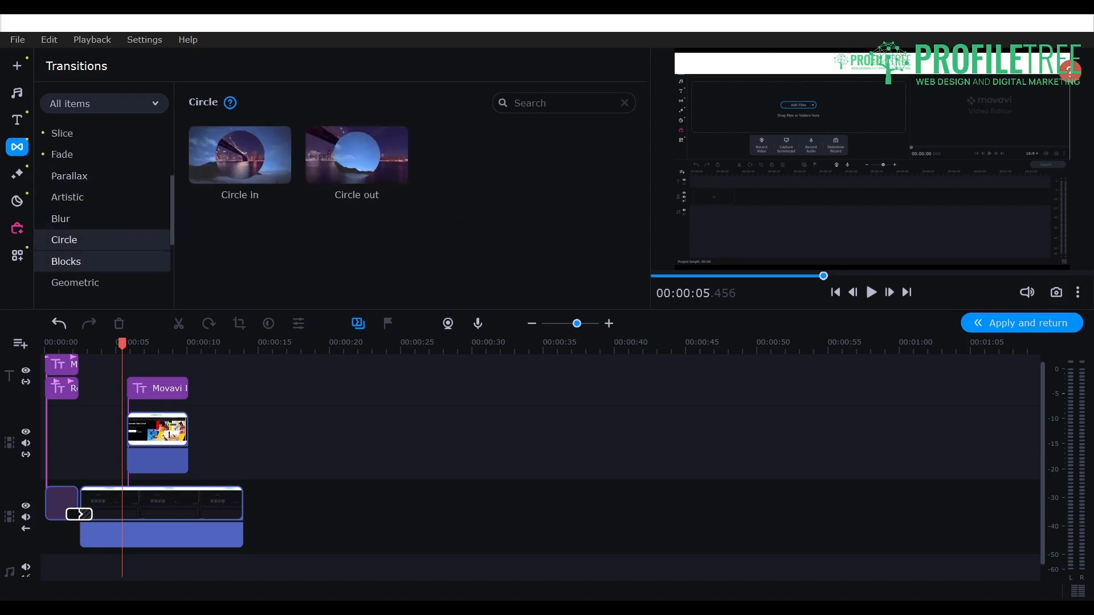
click(66, 261)
click(76, 282)
click(66, 261)
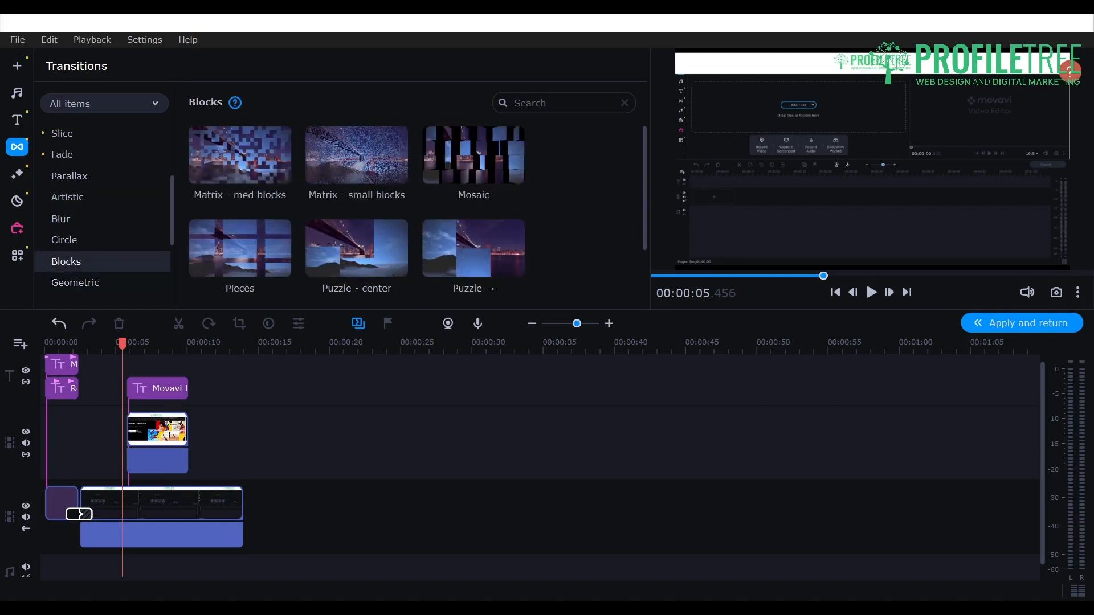
scroll(357, 249, down, 2)
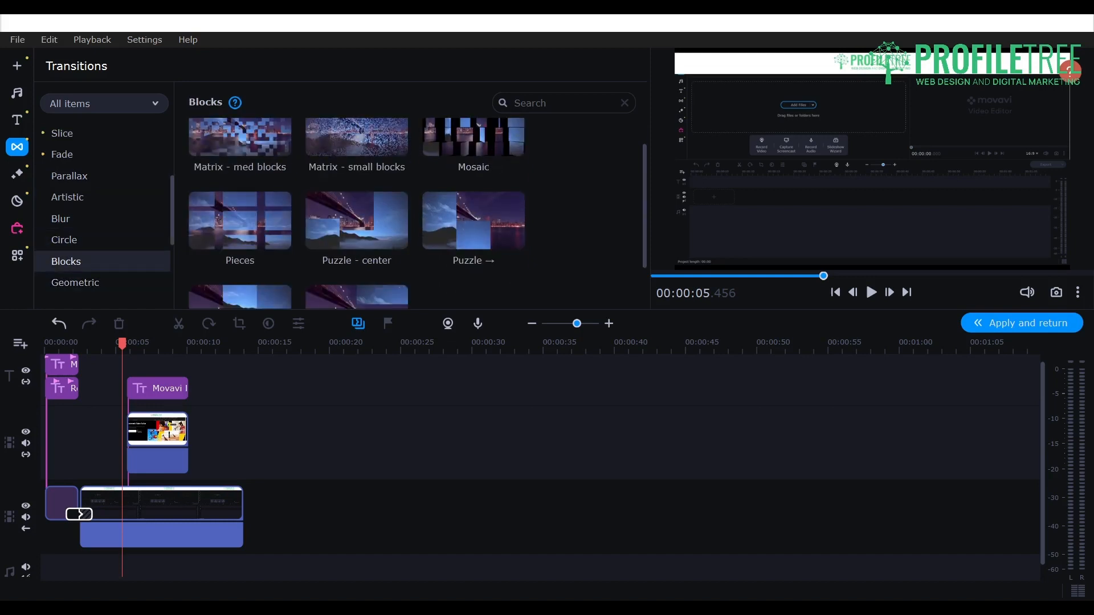
scroll(103, 227, down, 2)
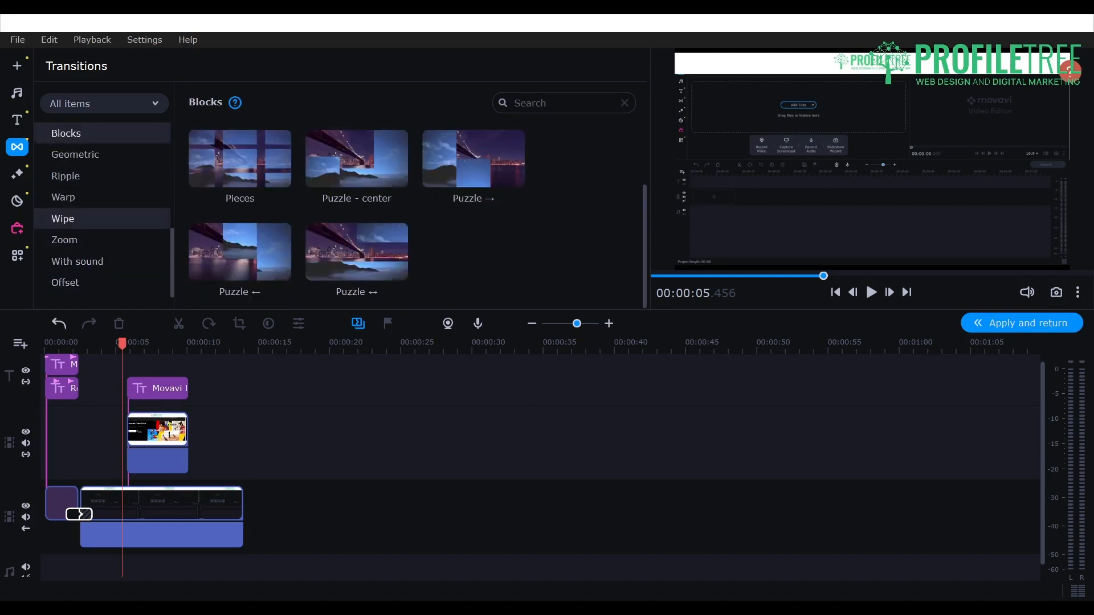
click(63, 219)
click(63, 197)
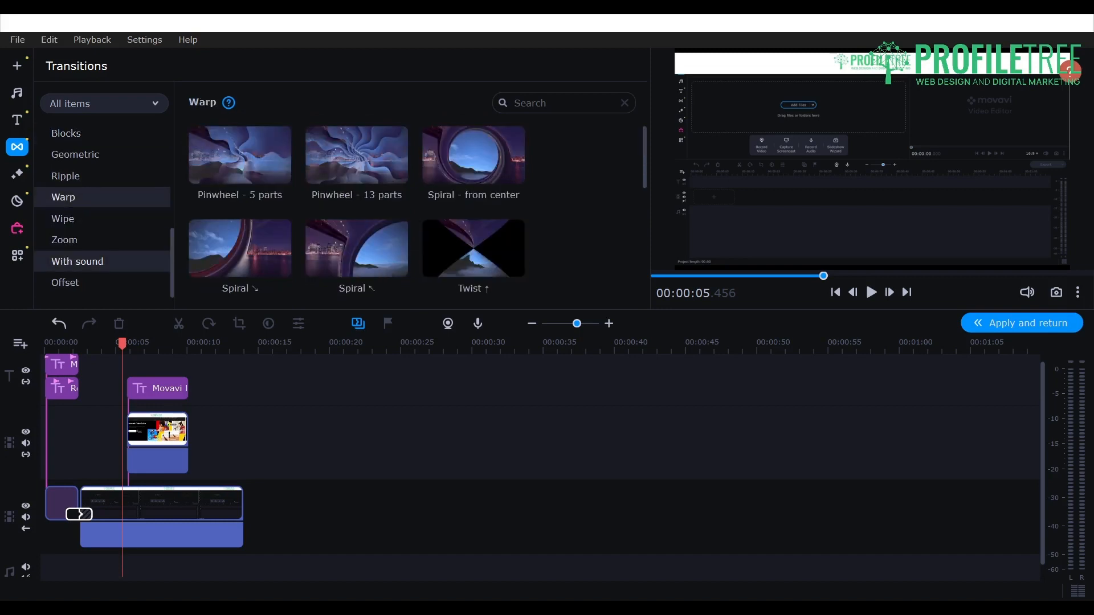
Replace the transition between the intro and the recording with Offset → from the With sound category
click(77, 261)
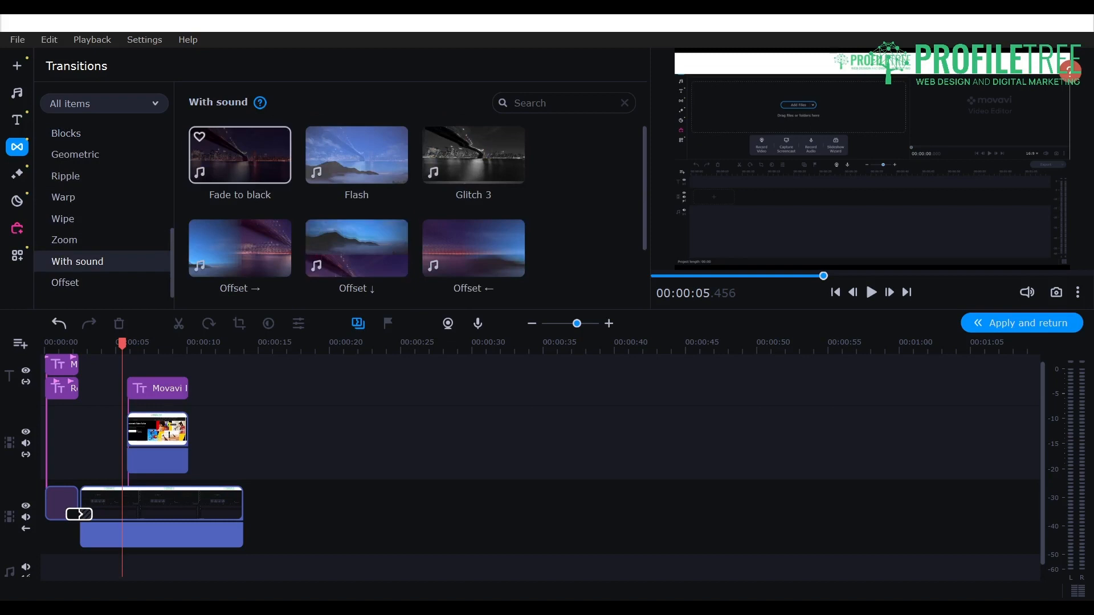
scroll(357, 214, down, 3)
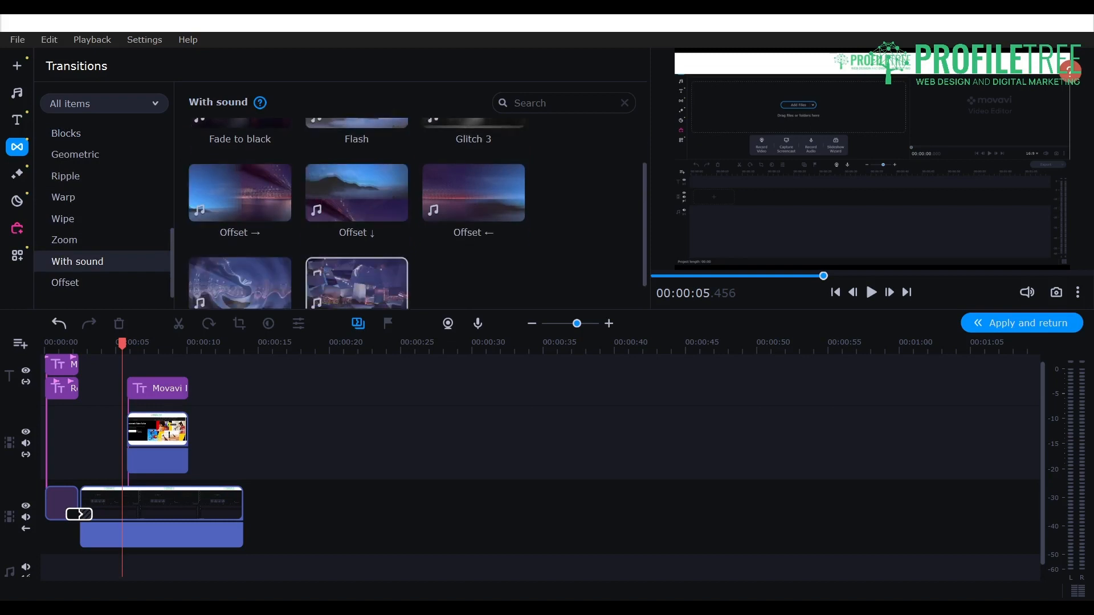
scroll(357, 214, up, 3)
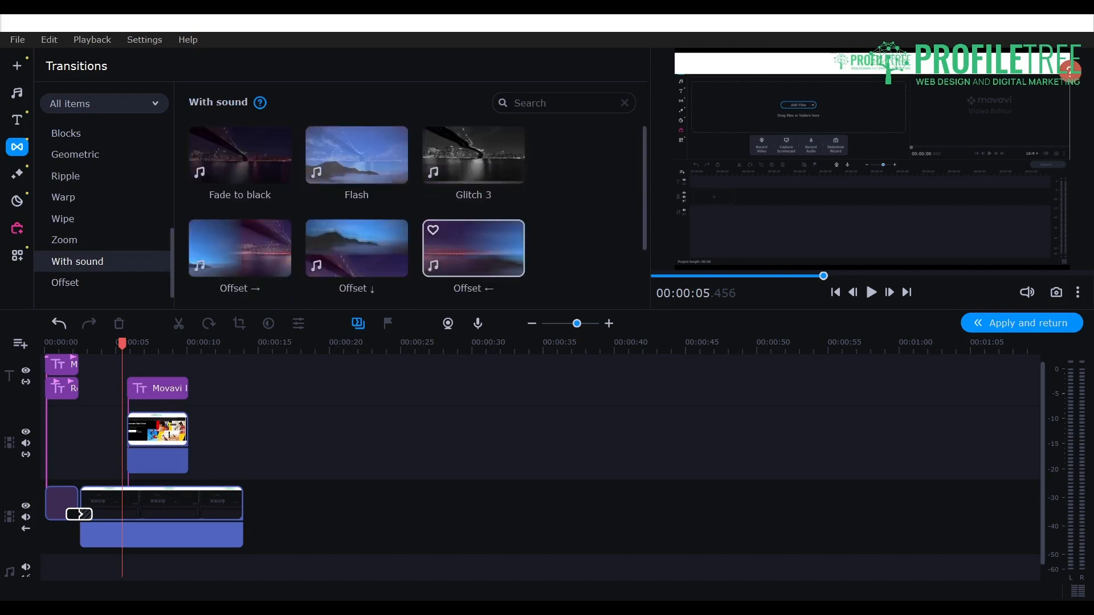
drag(240, 248, 187, 438)
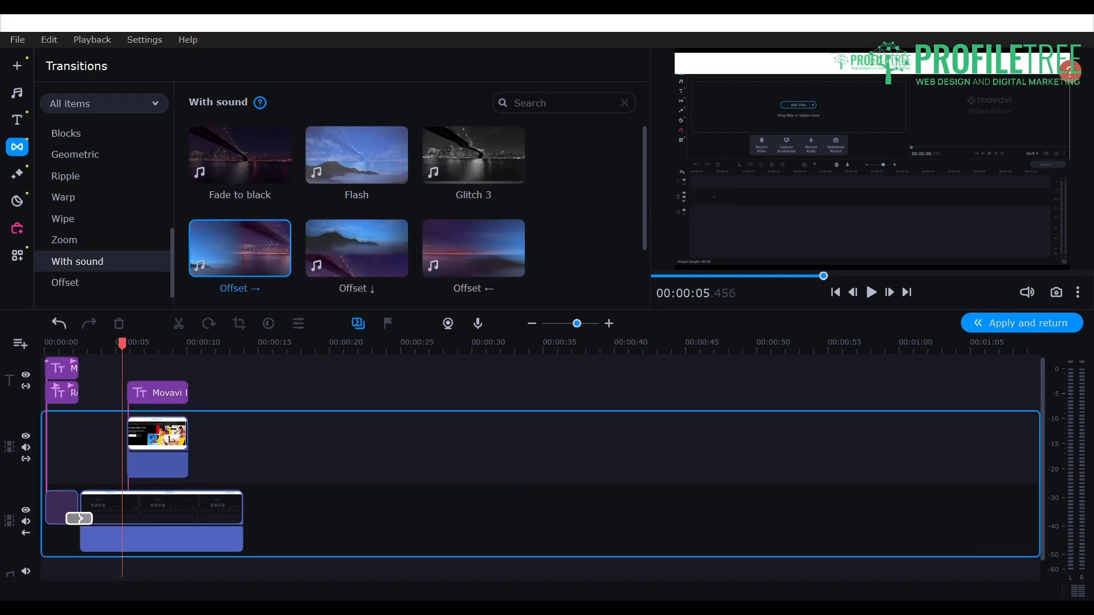
drag(80, 518, 79, 519)
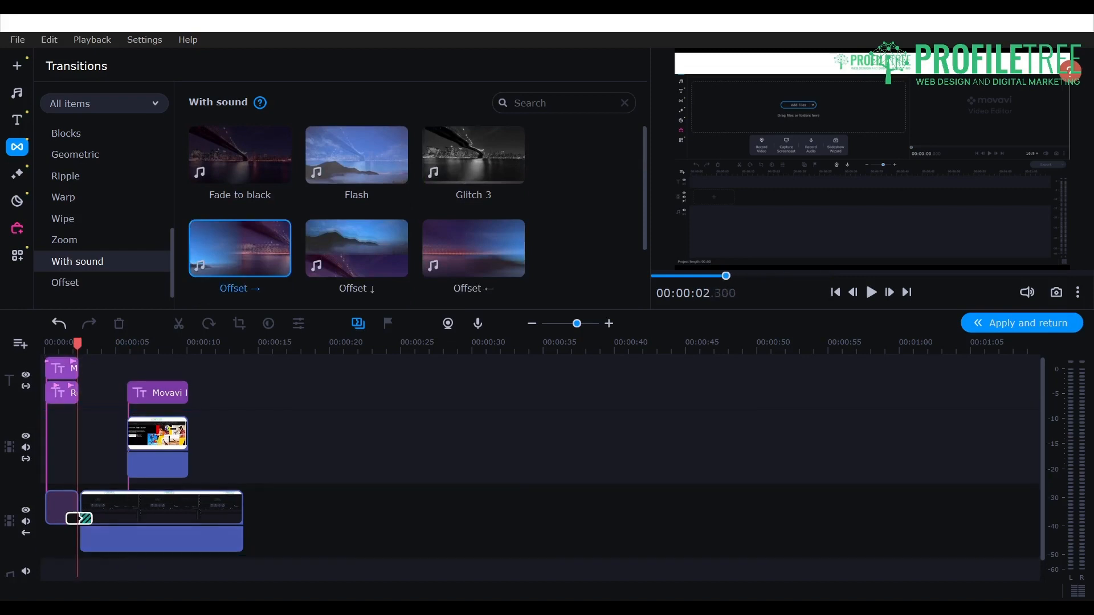
Play the Offset → transition after the intro, and revert it to the version without sound
key(space)
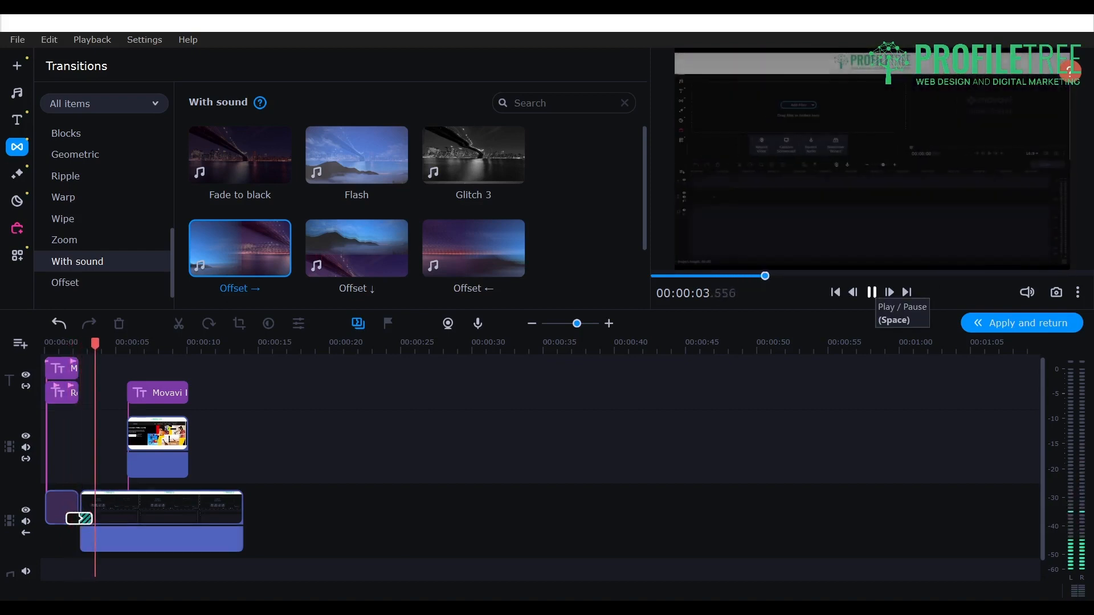
click(872, 292)
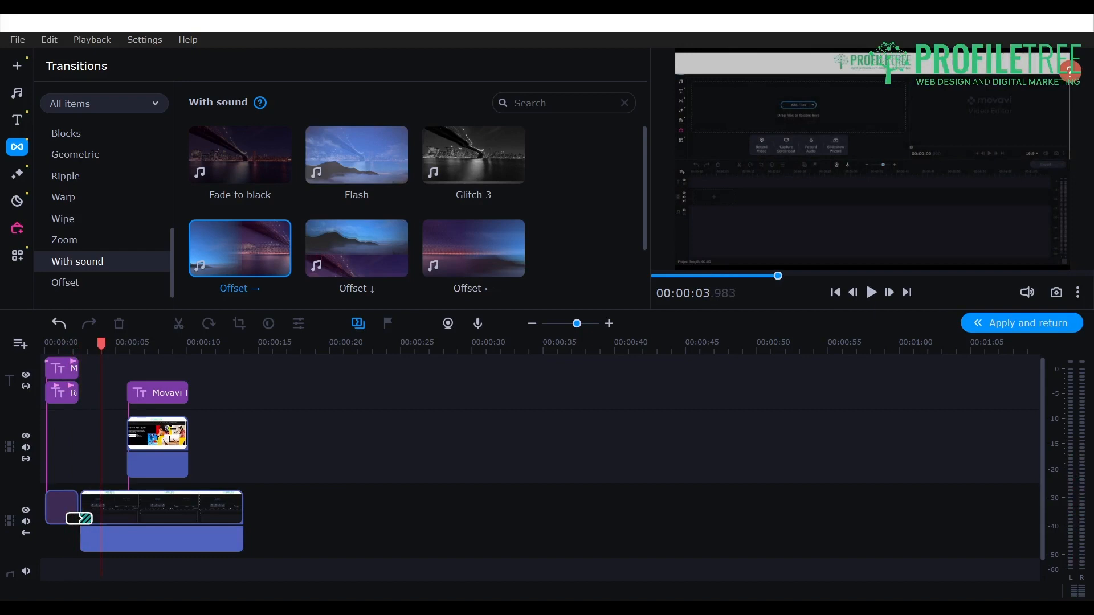
click(83, 518)
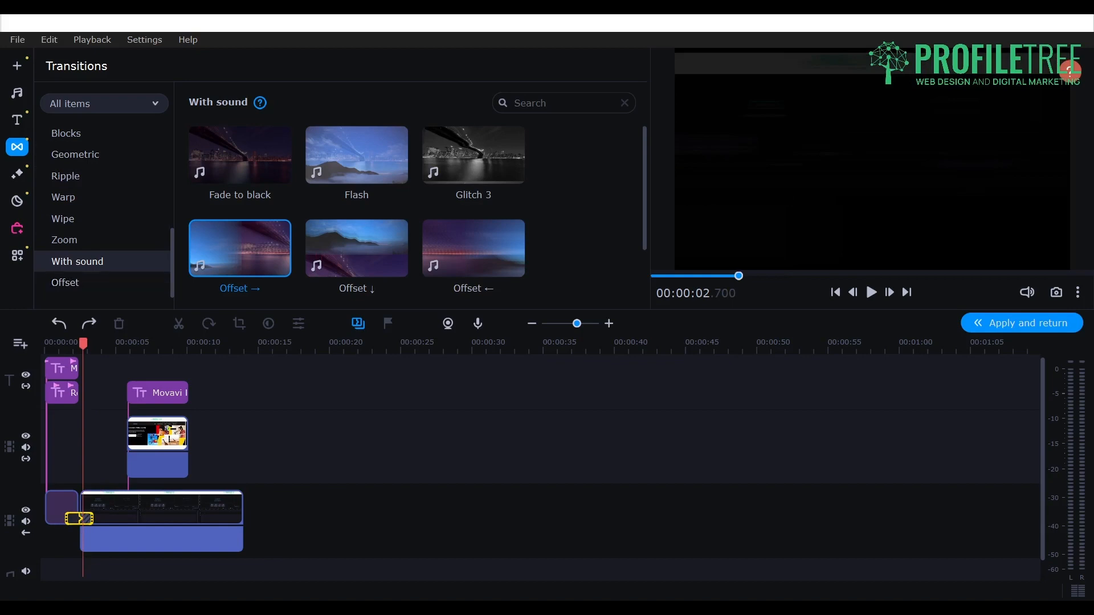
Search the built-in sound effects library for "swoosh", and clear the search
click(17, 93)
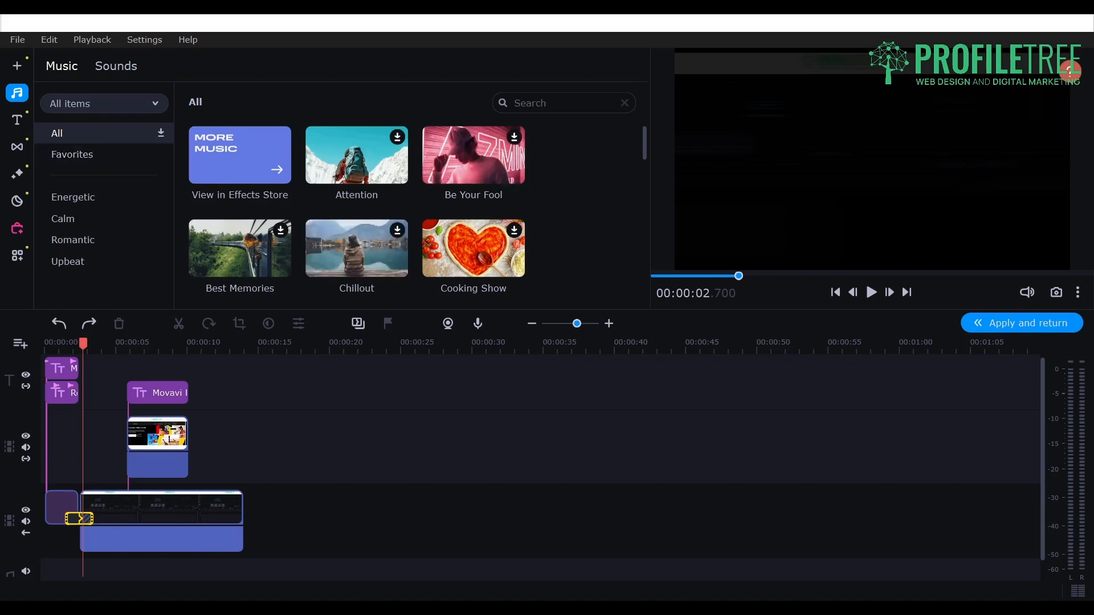
click(116, 66)
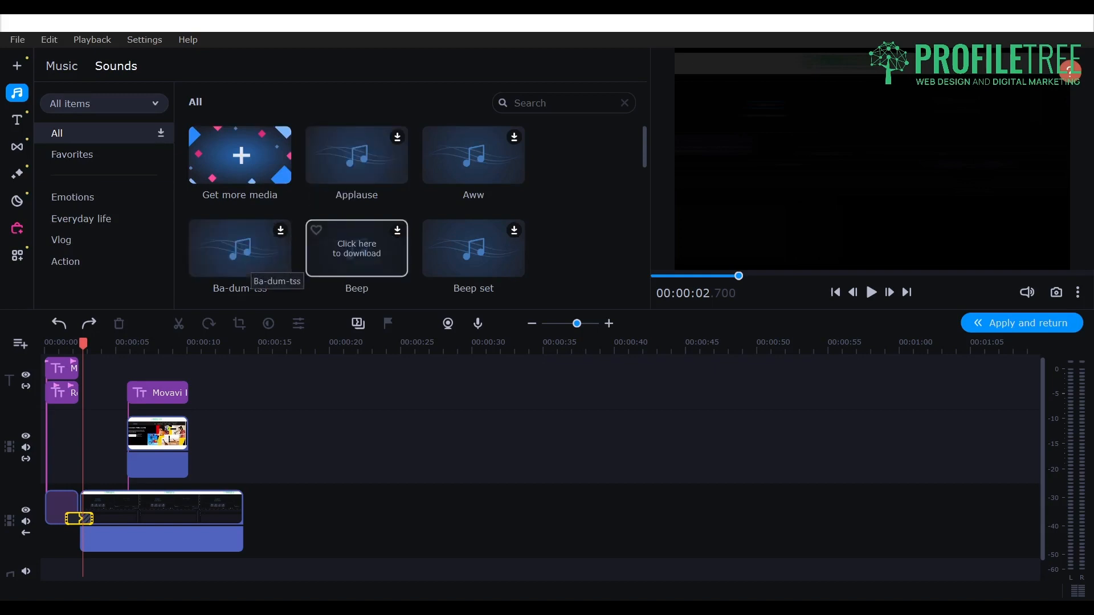
scroll(357, 247, down, 5)
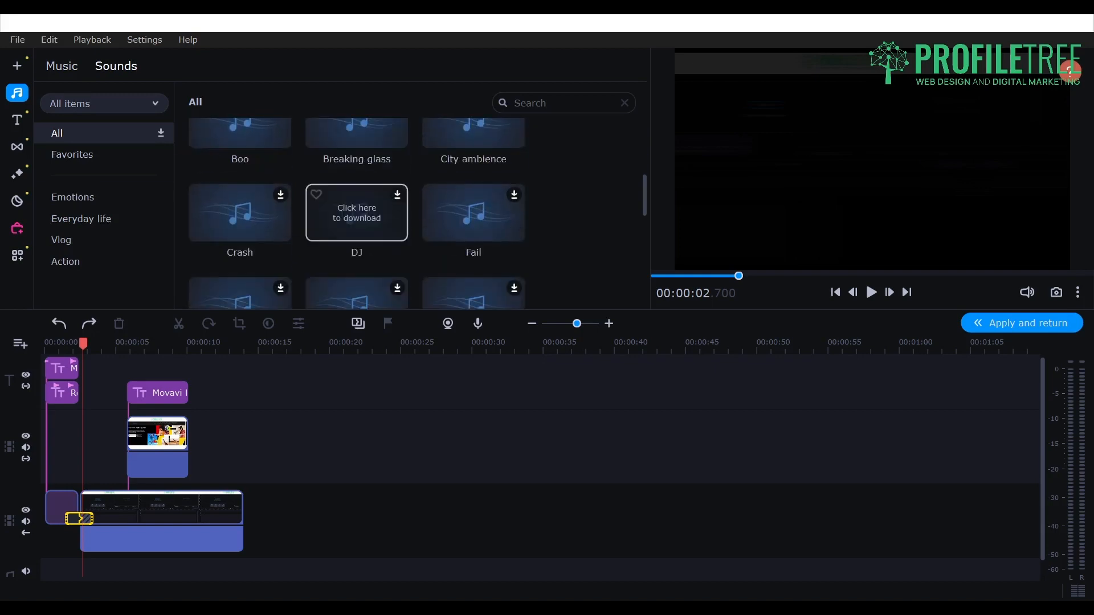
scroll(356, 217, down, 5)
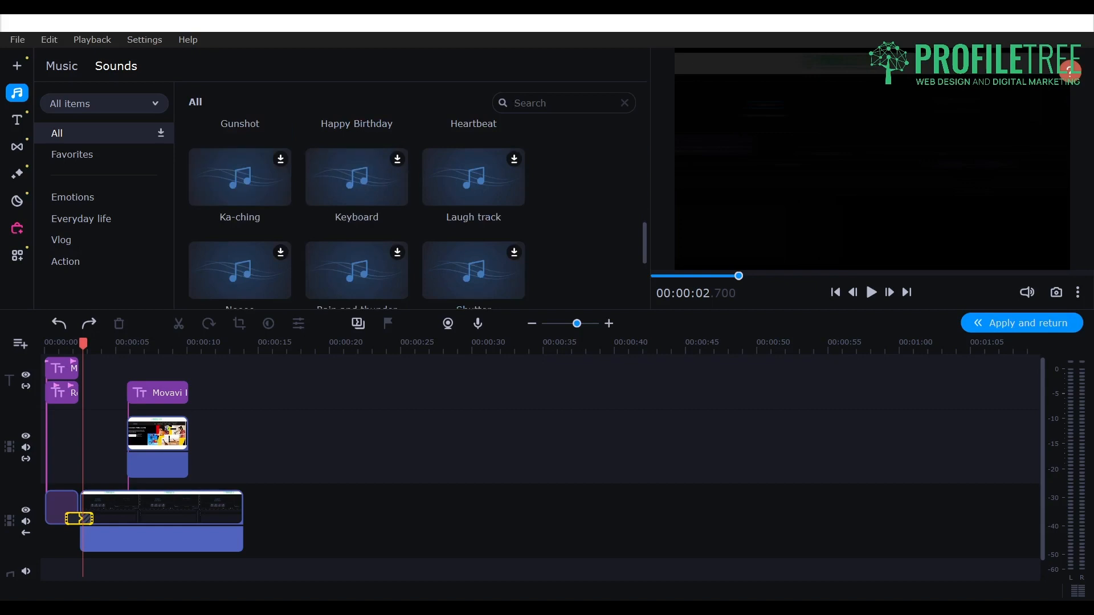
click(561, 103)
text(swoosh)
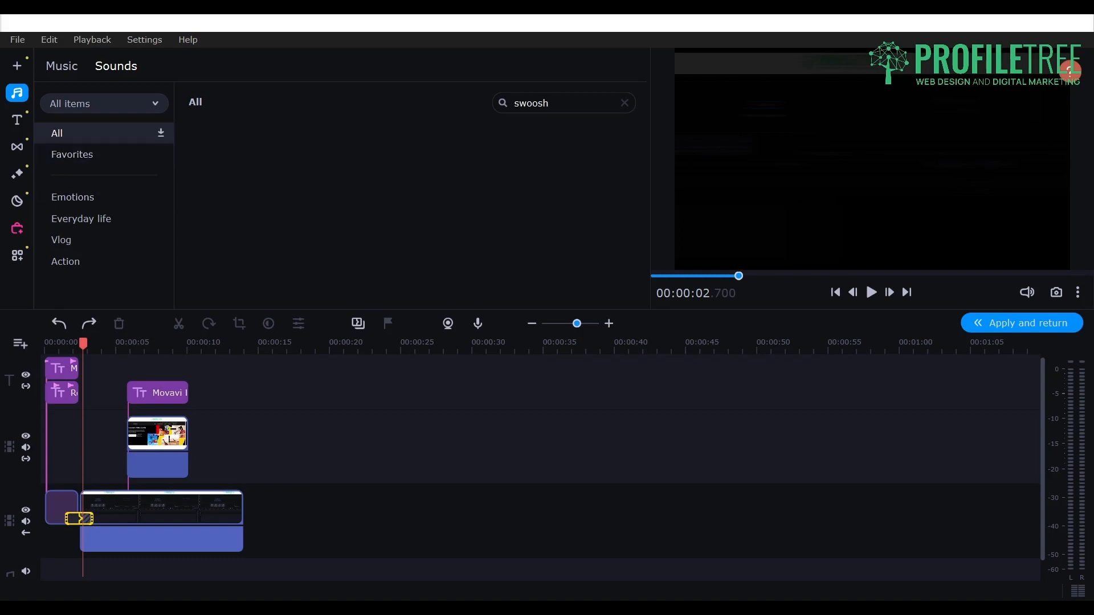
click(625, 103)
Browse the built-in sound effects, including the Emotions, Everyday life, Vlog and Action categories, for a suitable transition sound
scroll(473, 160, down, 20)
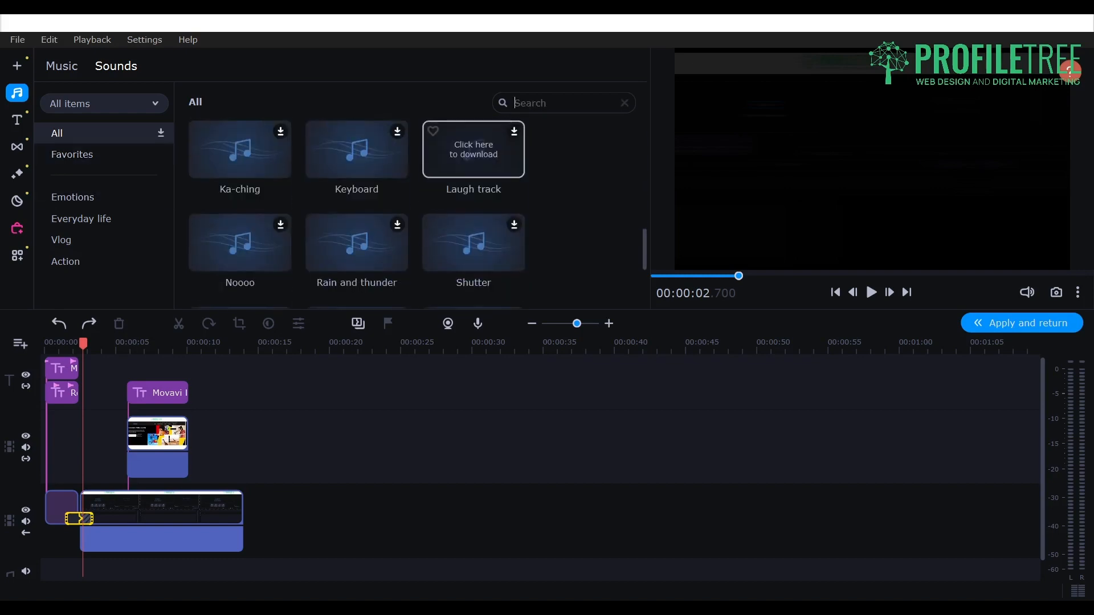
scroll(357, 171, up, 15)
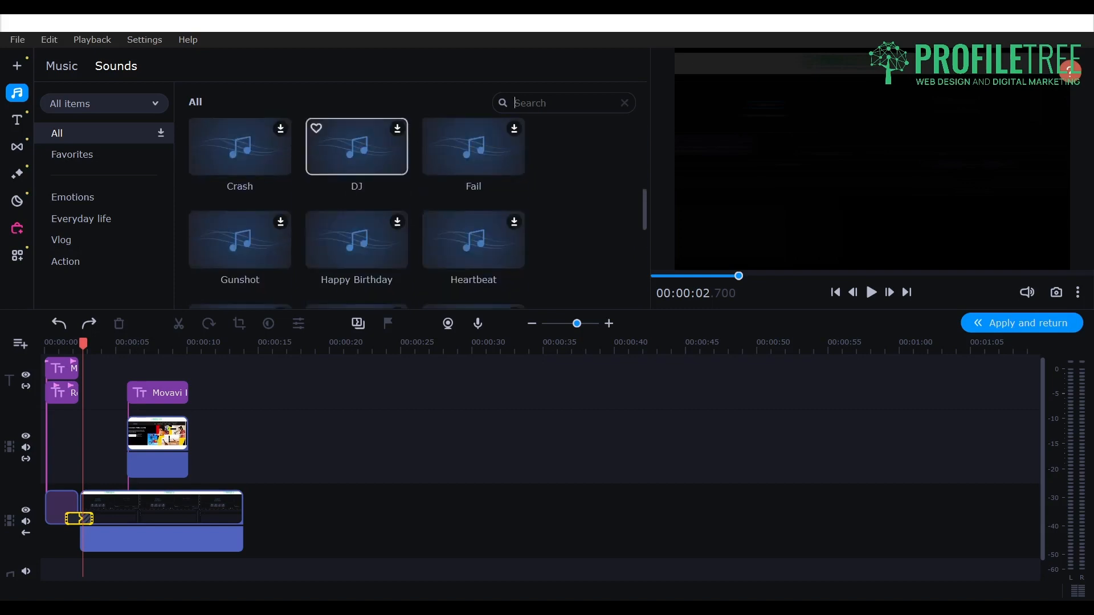
click(72, 196)
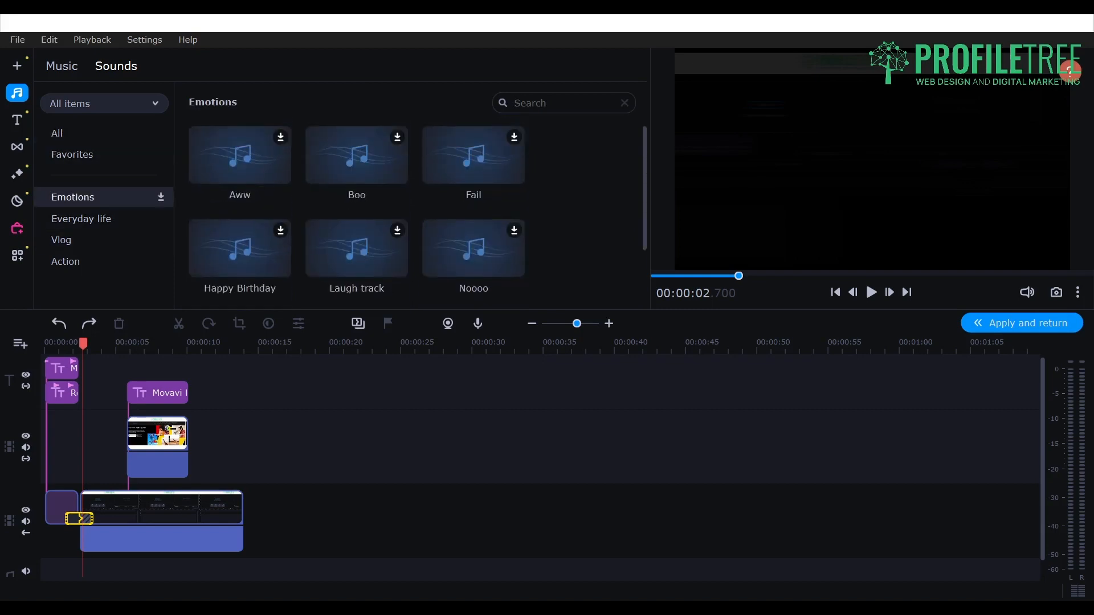
click(81, 218)
click(61, 240)
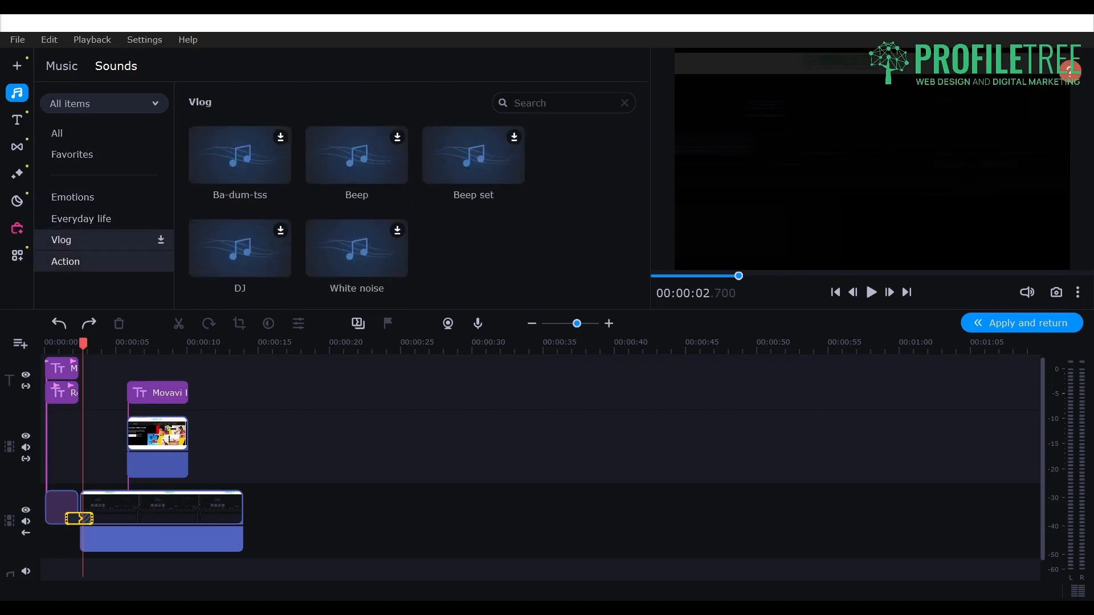
click(65, 261)
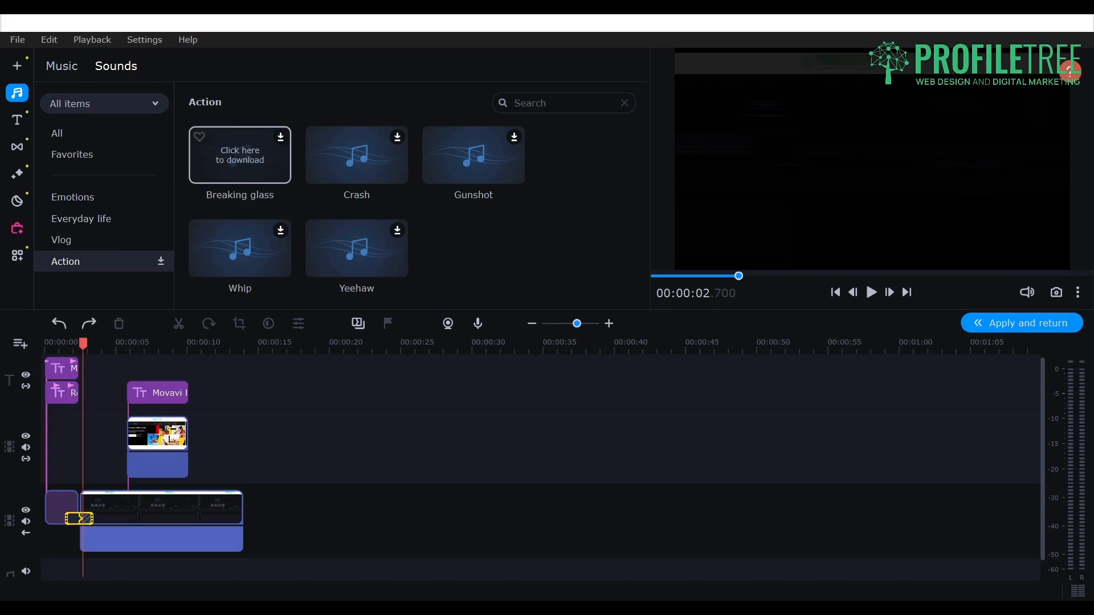
click(57, 133)
Search the Effects Store for "swoosh", and clear the search
click(102, 103)
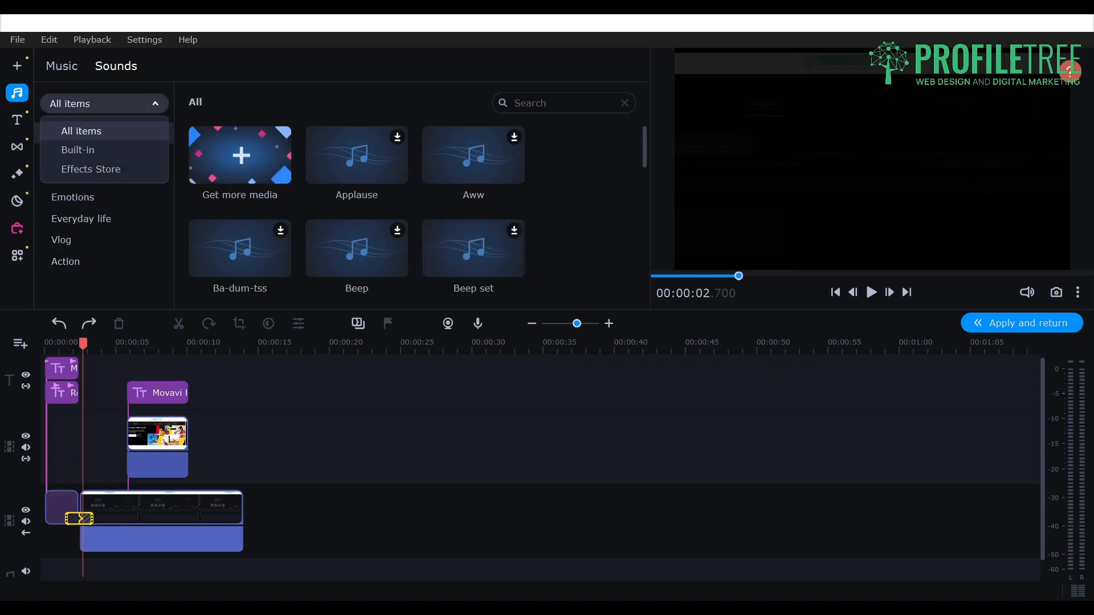
click(91, 168)
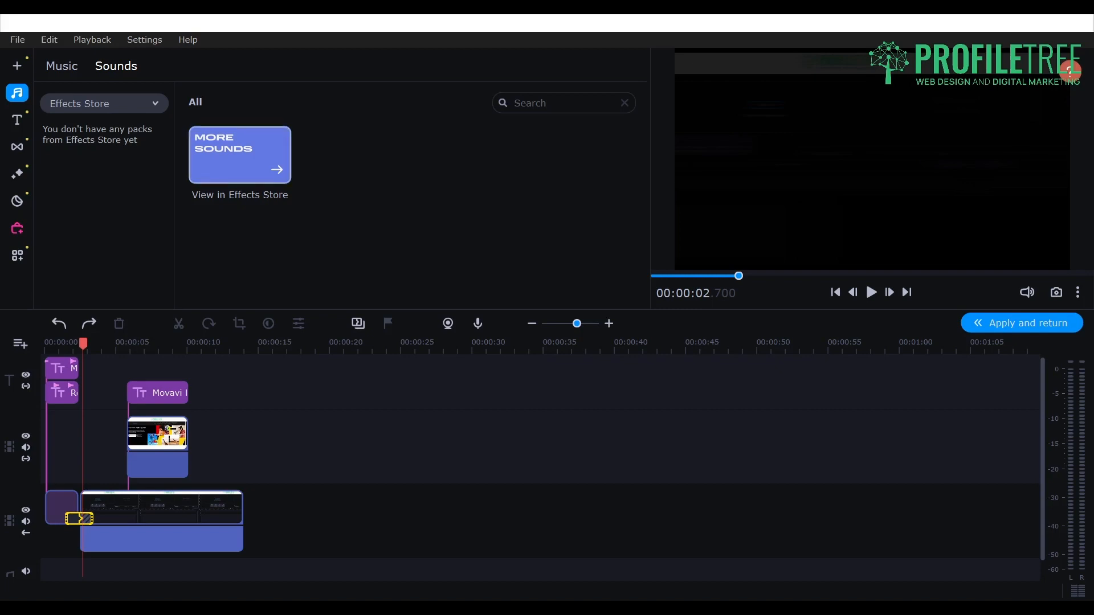
click(240, 155)
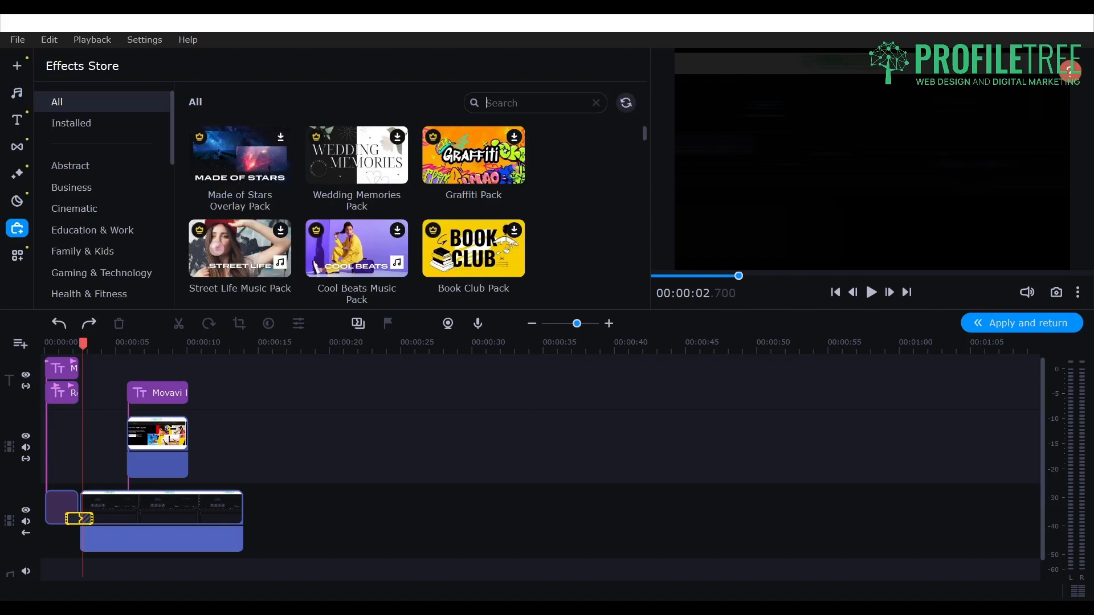
click(501, 103)
text(swoos)
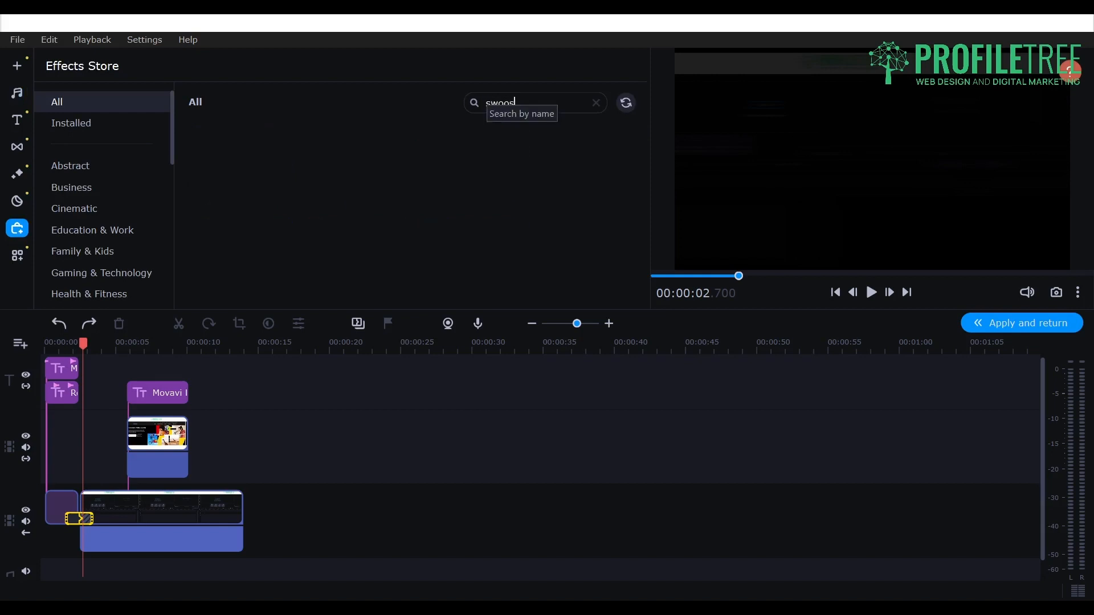
text(h)
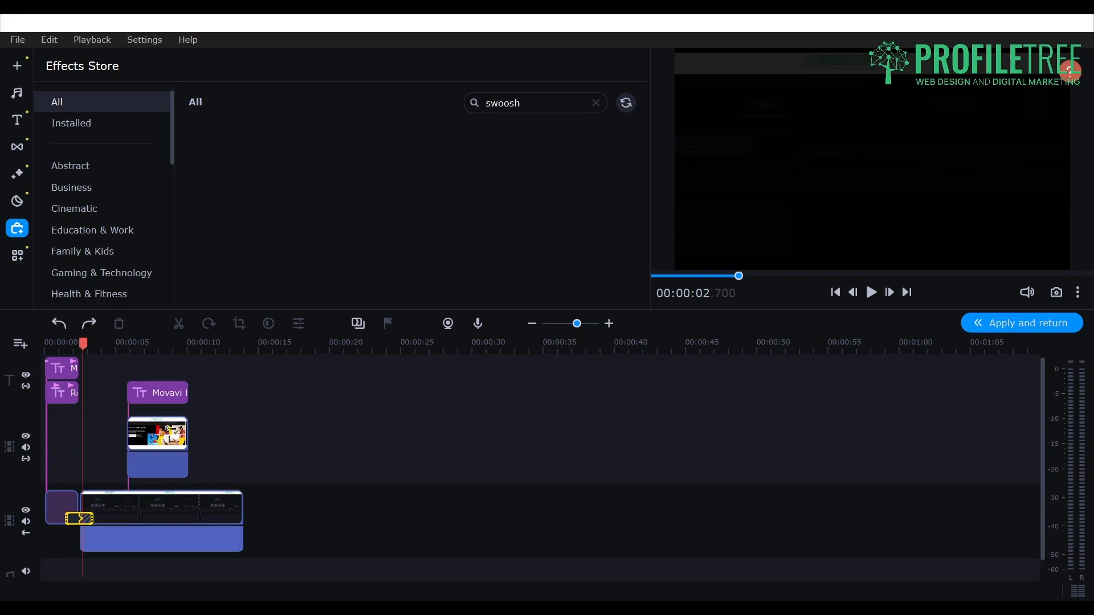
key(shift+Left)
key(shift+Left)
key(shift+Left)
key(shift+Left)
key(shift+Left)
key(shift+Left)
key(BackSpace)
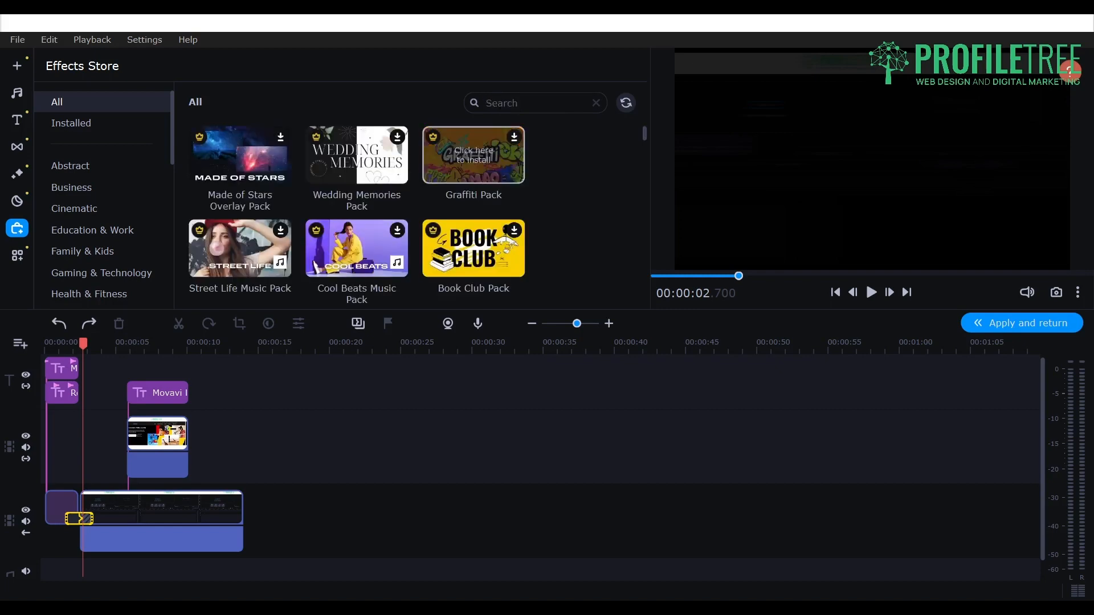
Look through the list of all packs in the Effects Store and the installed ones
scroll(356, 239, down, 3)
scroll(357, 239, down, 3)
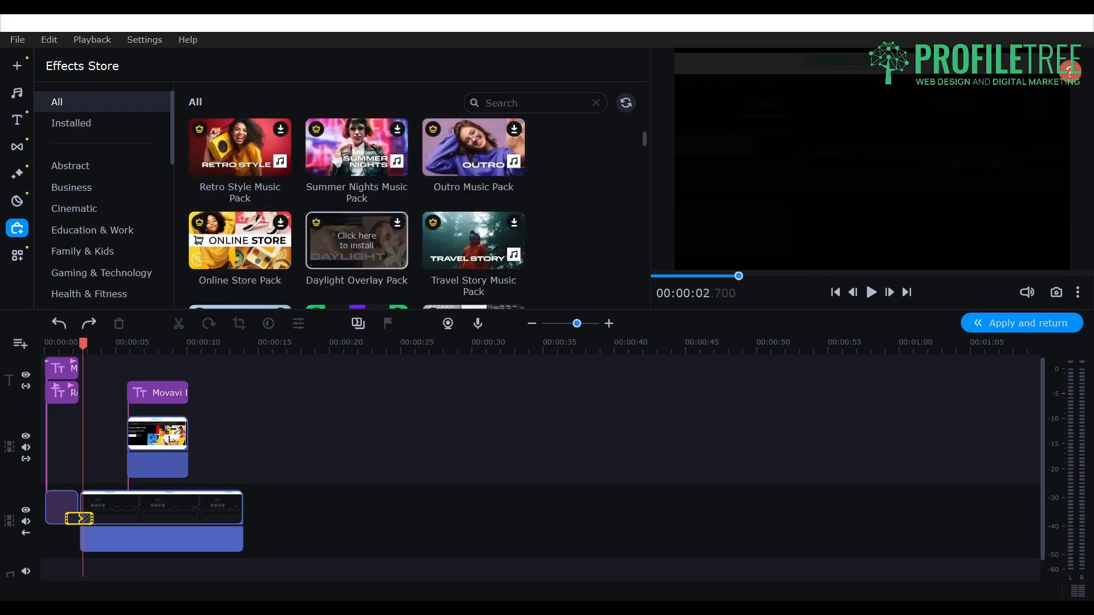
scroll(356, 239, down, 6)
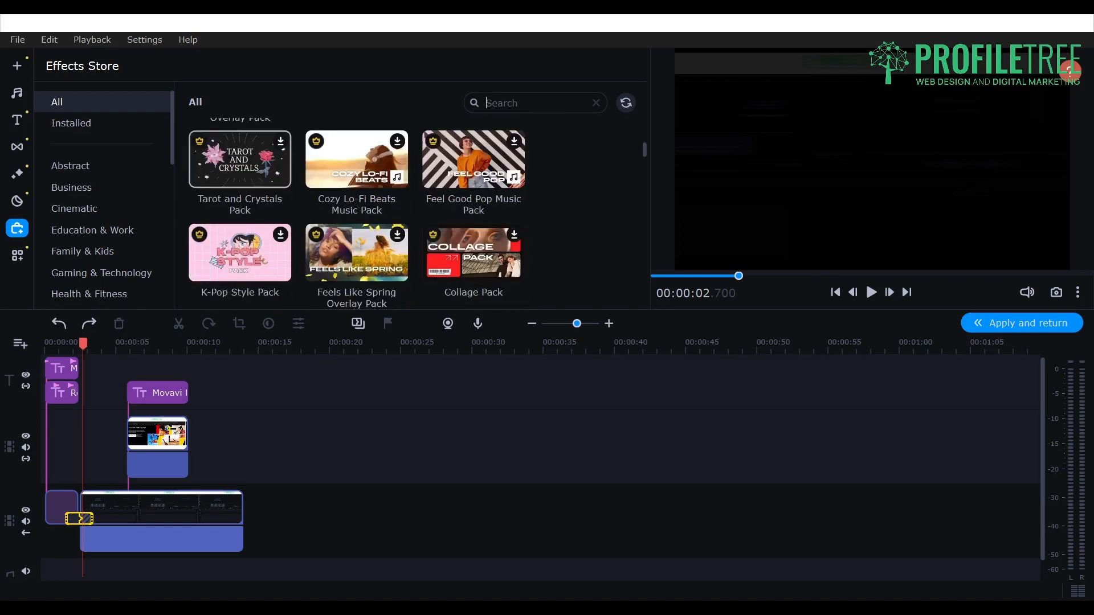
scroll(357, 240, down, 5)
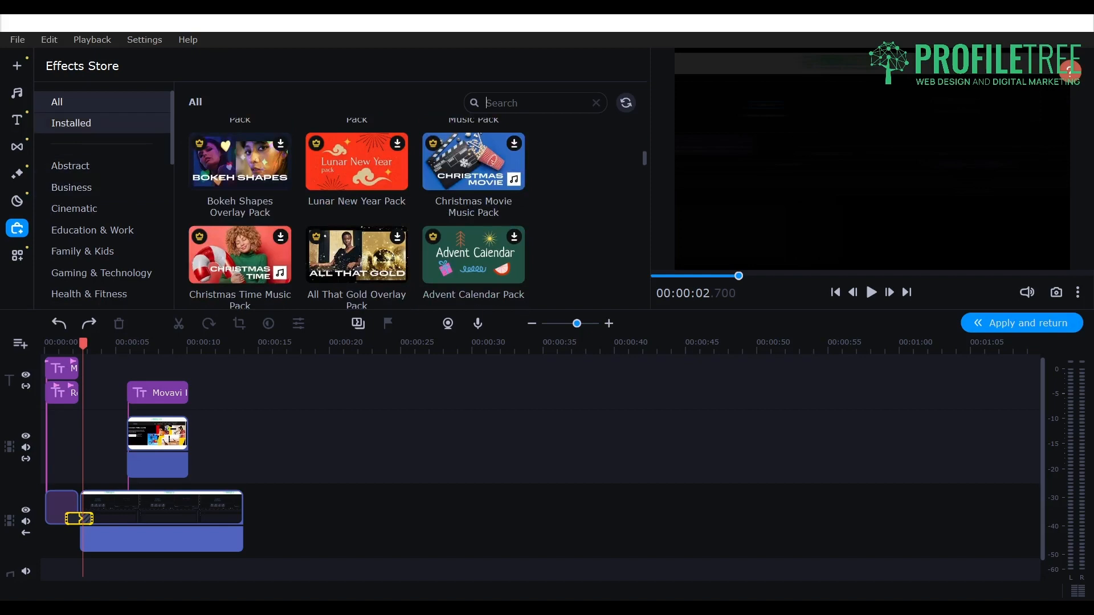
click(72, 123)
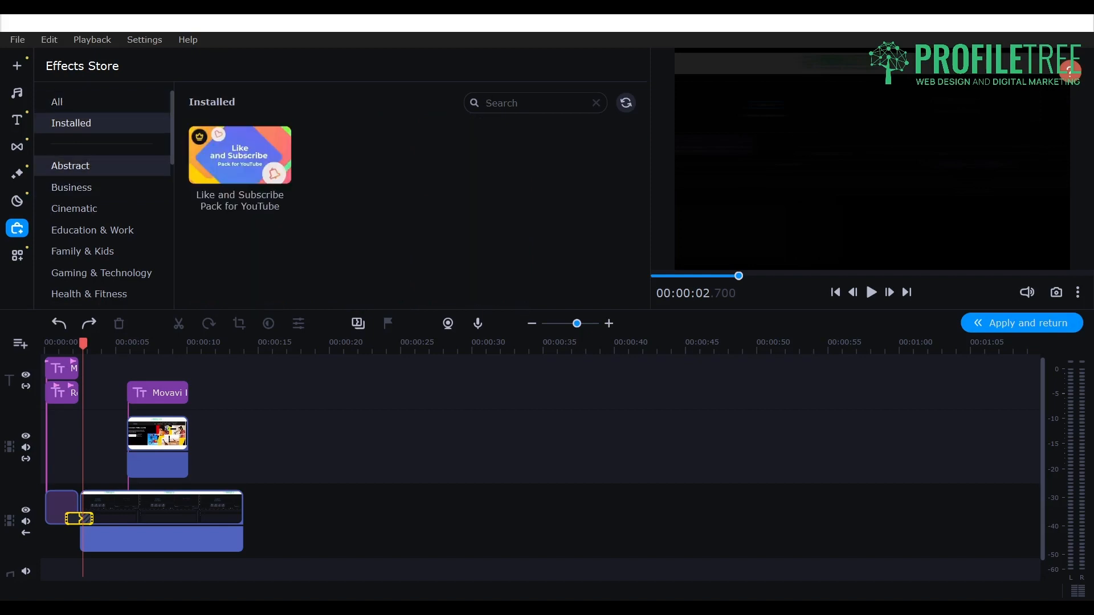
Browse the Effects Store packs in categories such as Abstract, Cinematic, Intros, Kids, LUTs and filters, and Holidays & Events
click(70, 166)
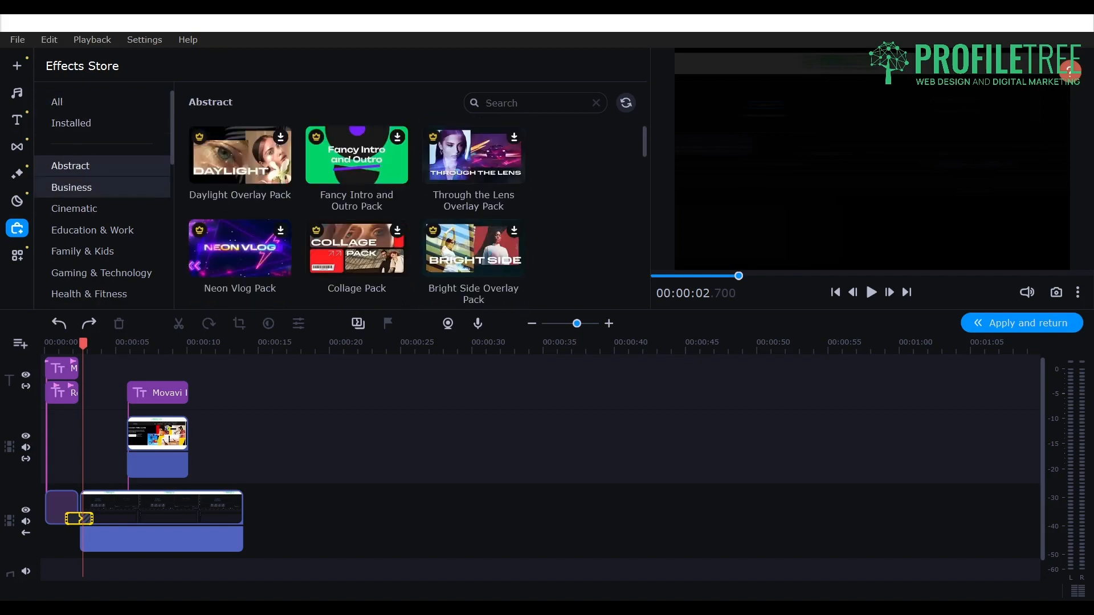
click(71, 187)
click(74, 208)
scroll(75, 209, down, 3)
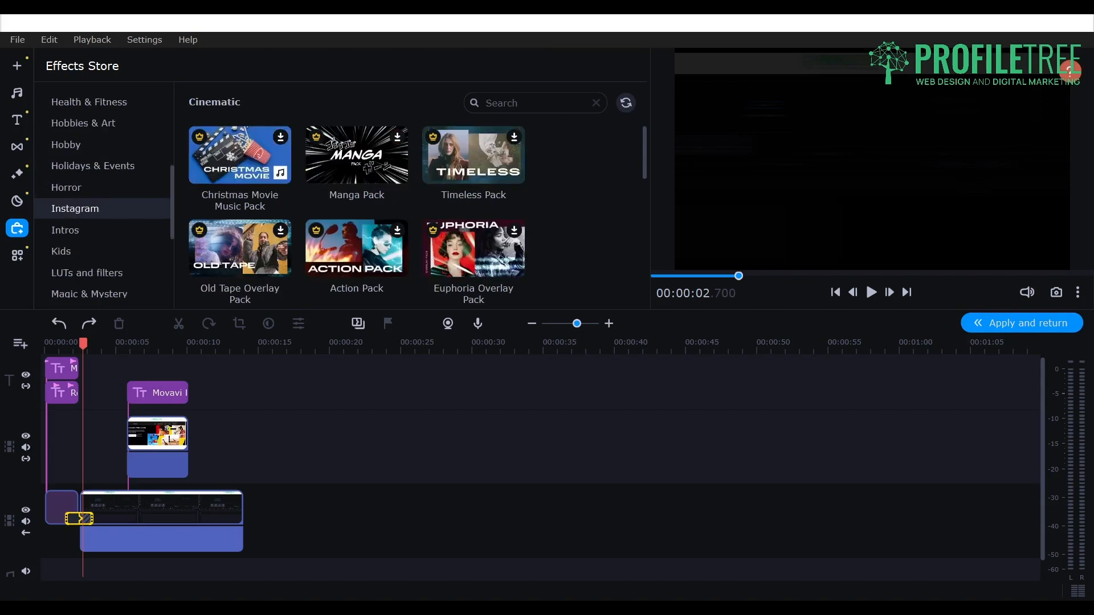
click(65, 230)
scroll(357, 216, down, 2)
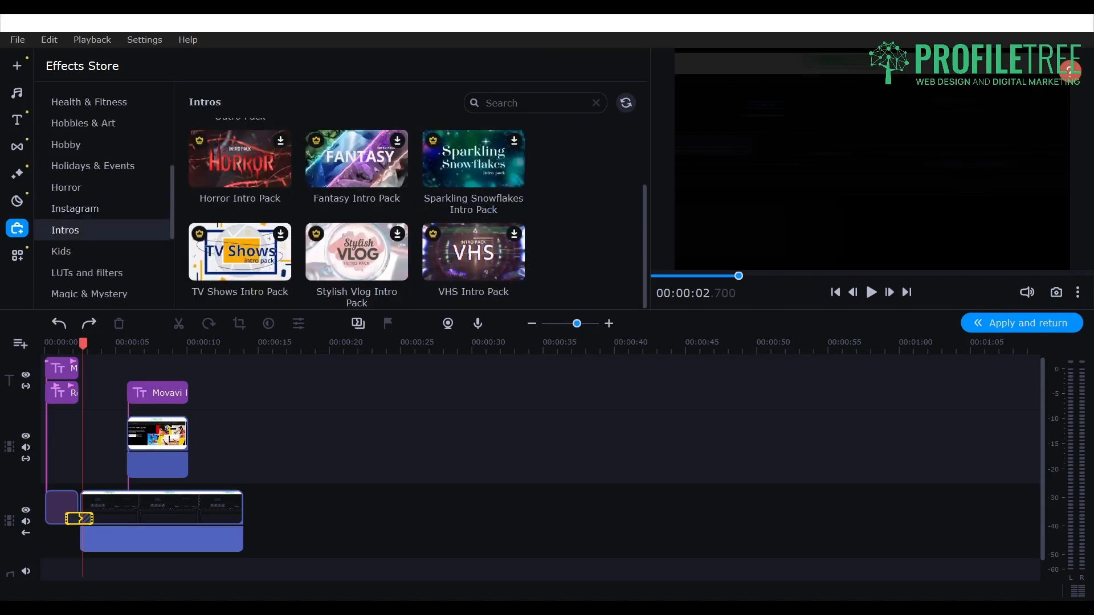
click(61, 252)
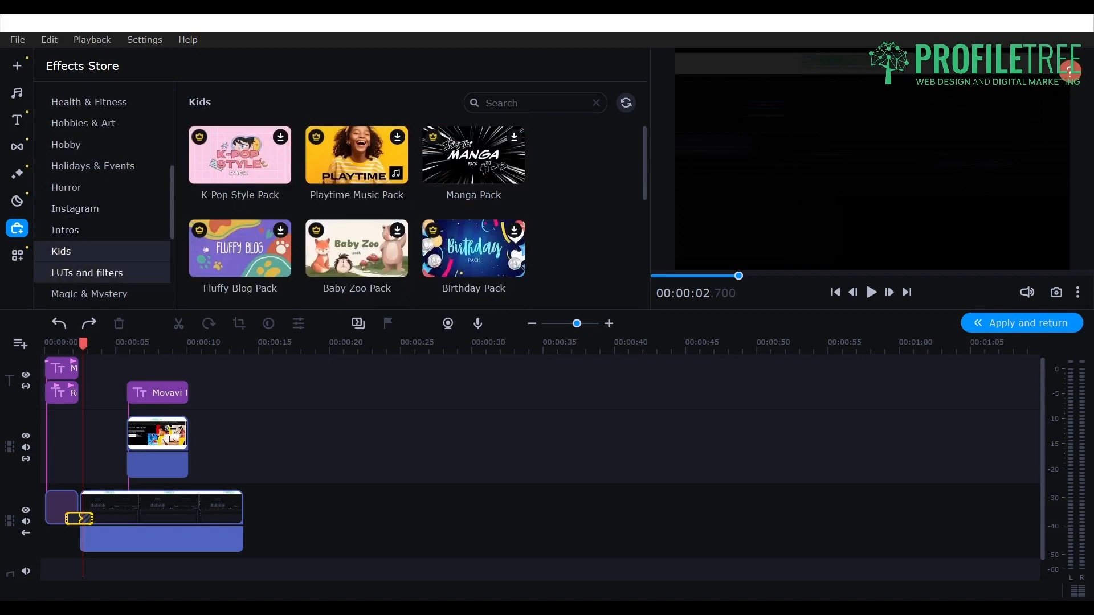
click(86, 273)
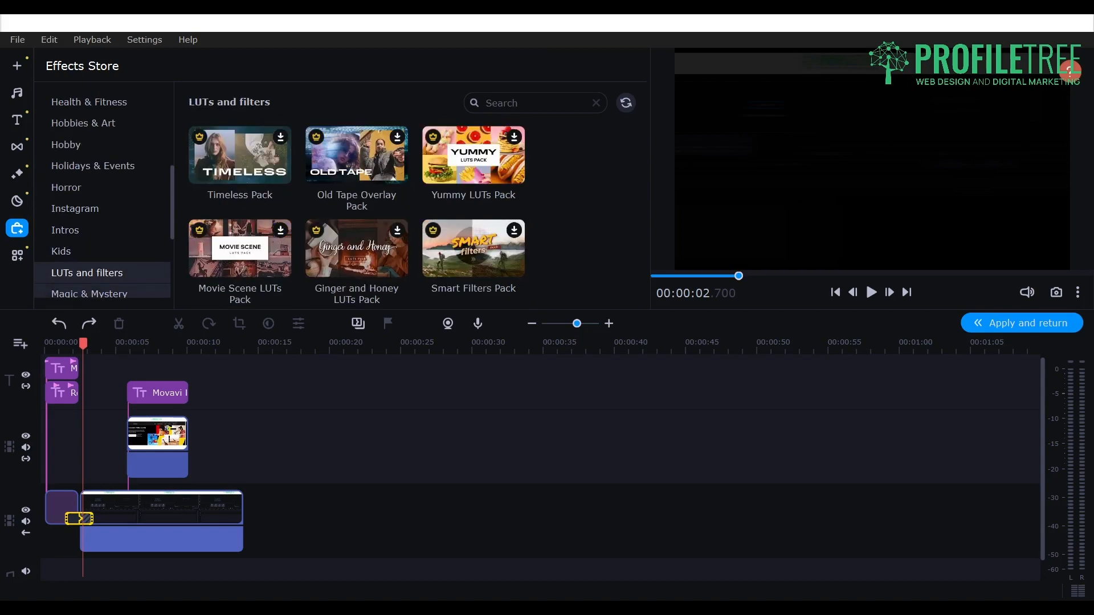
click(90, 293)
click(92, 145)
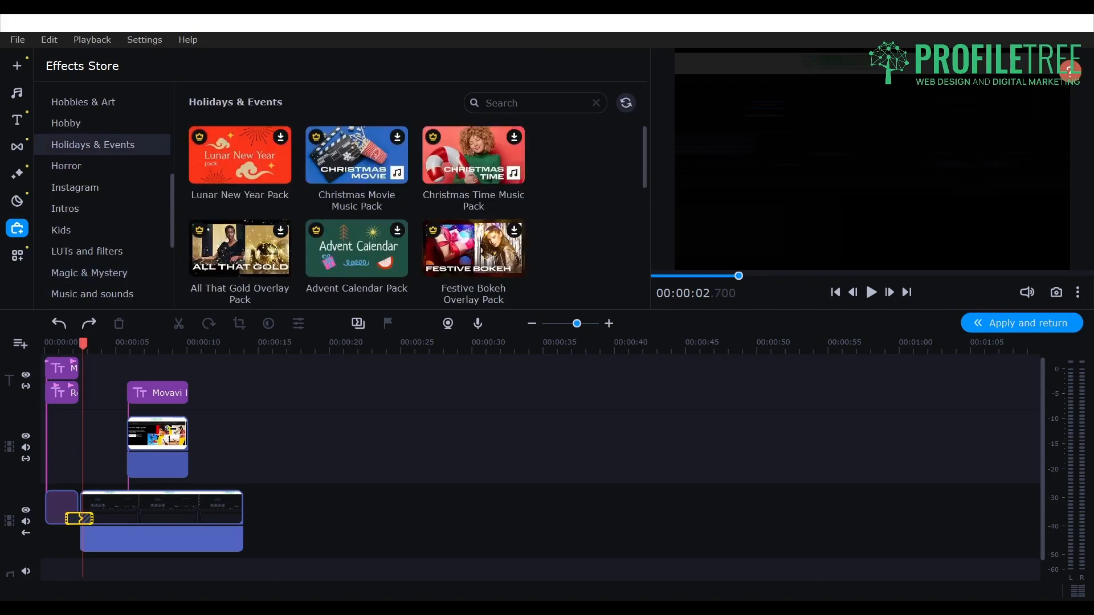
scroll(93, 154, up, 4)
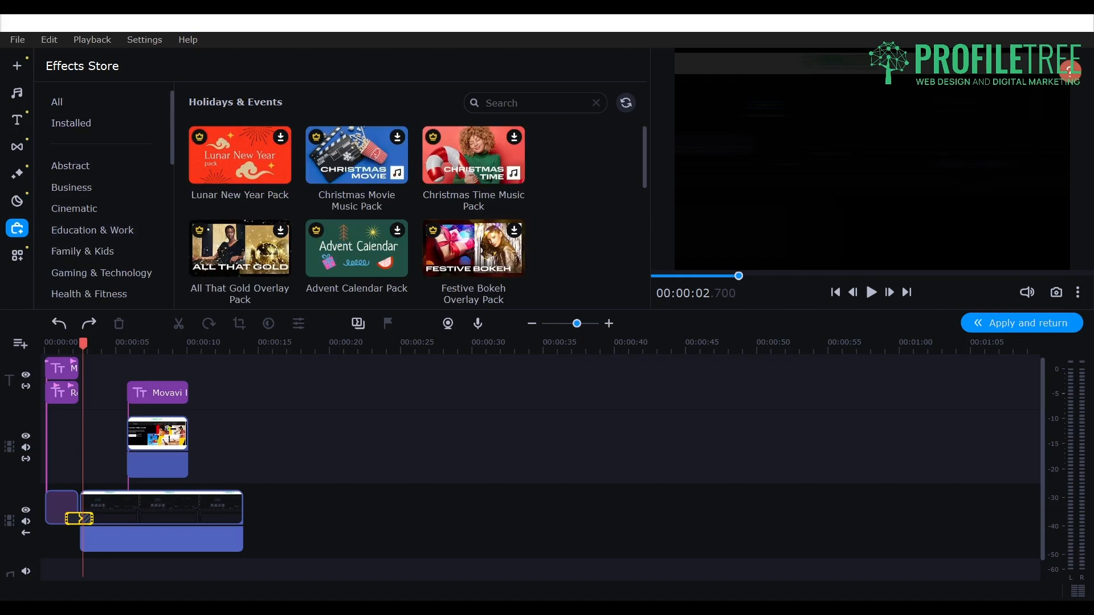
Place the clean-fast swoosh MP3 from the project files on the audio track beneath the transition after the intro
click(18, 65)
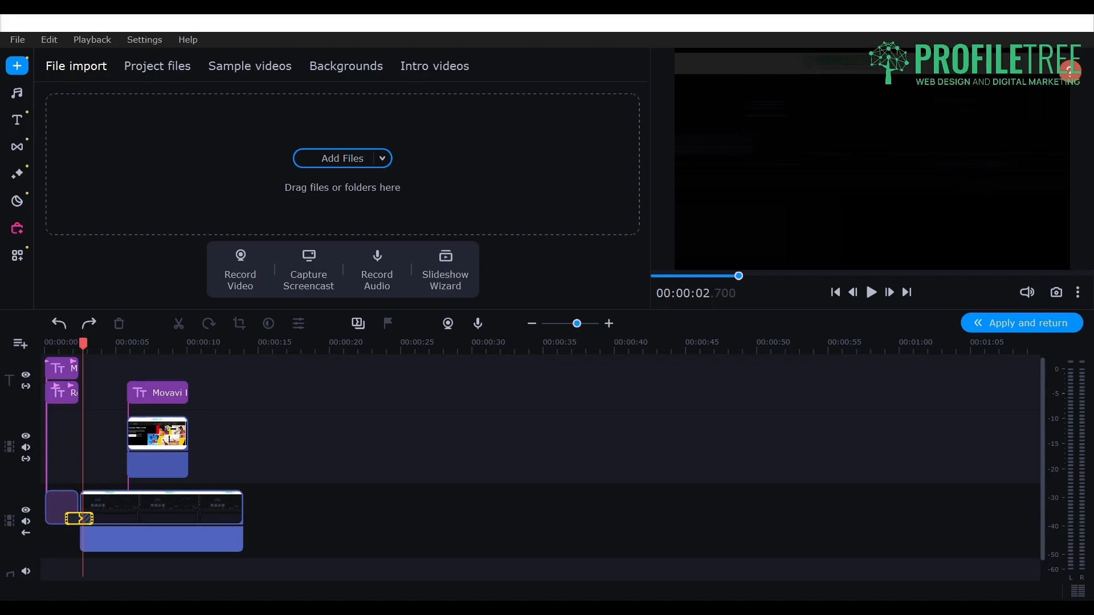
click(157, 66)
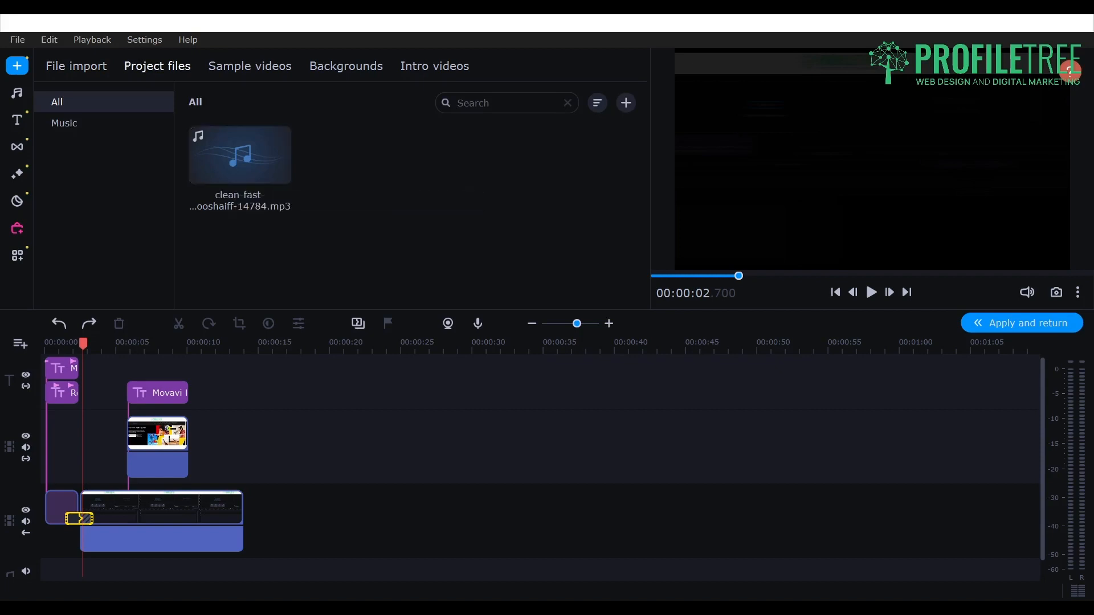
mouse_move(240, 155)
mouse_down()
mouse_move(277, 569)
mouse_move(79, 569)
mouse_move(86, 558)
mouse_up()
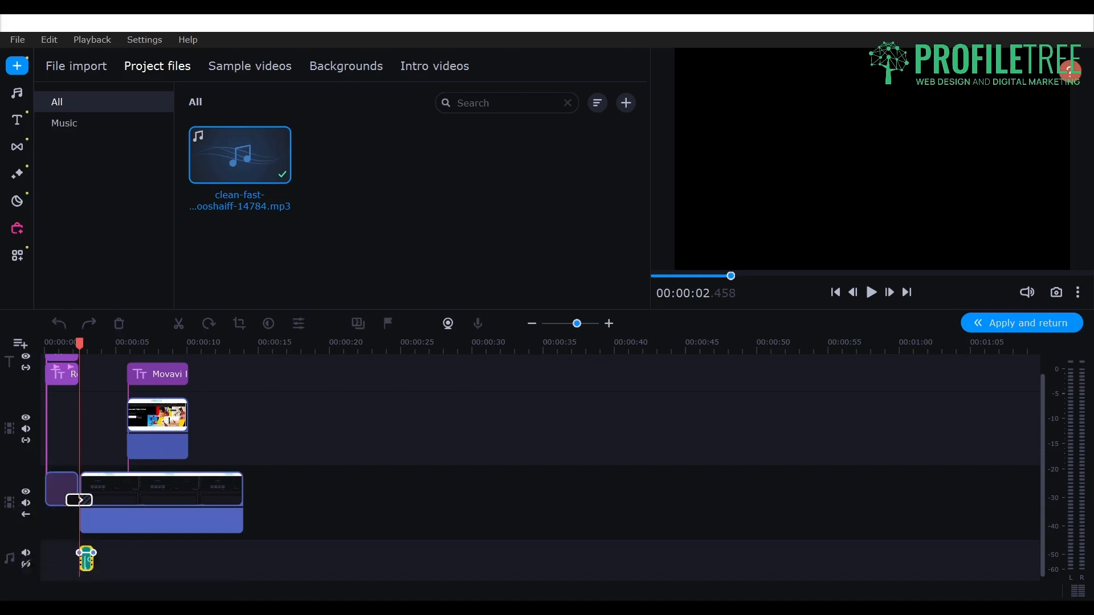
Adjust the volume at the start of the swoosh clip on the audio track
click(906, 292)
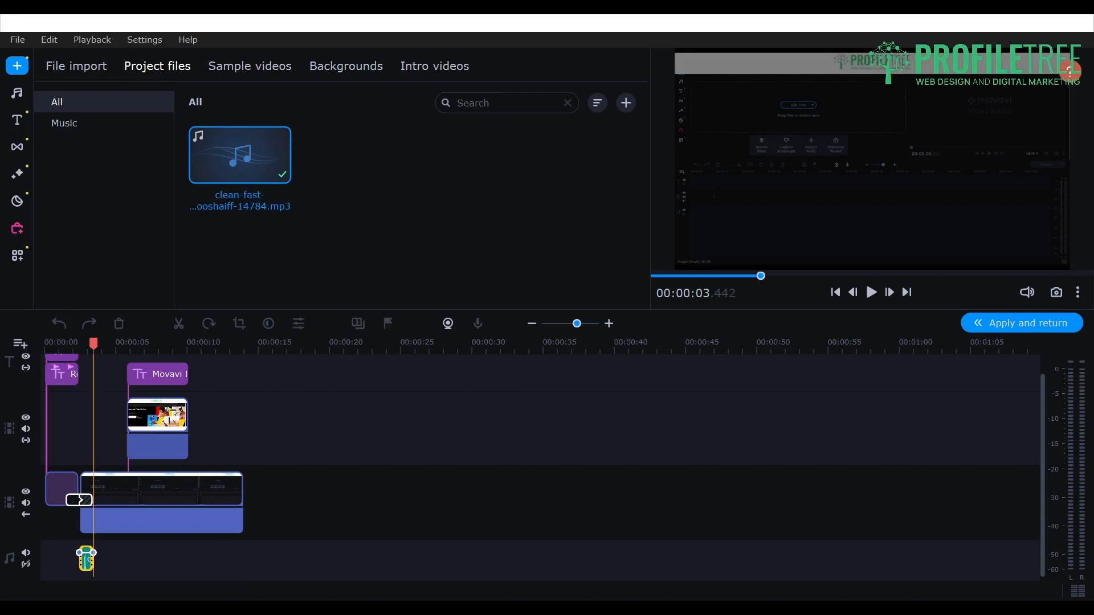
drag(79, 552, 79, 553)
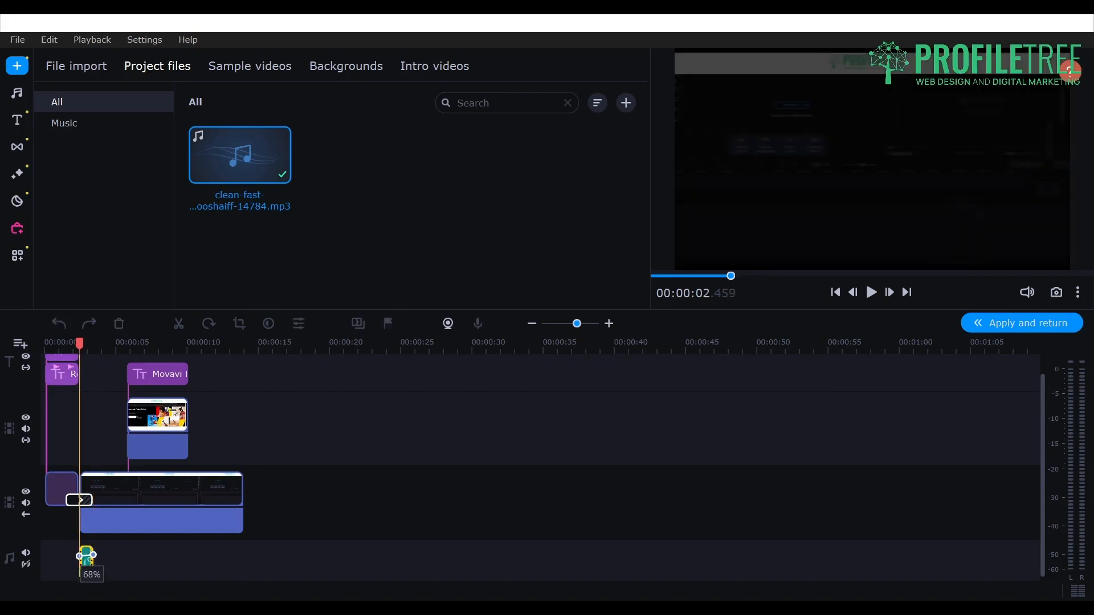
click(81, 557)
click(79, 554)
click(84, 558)
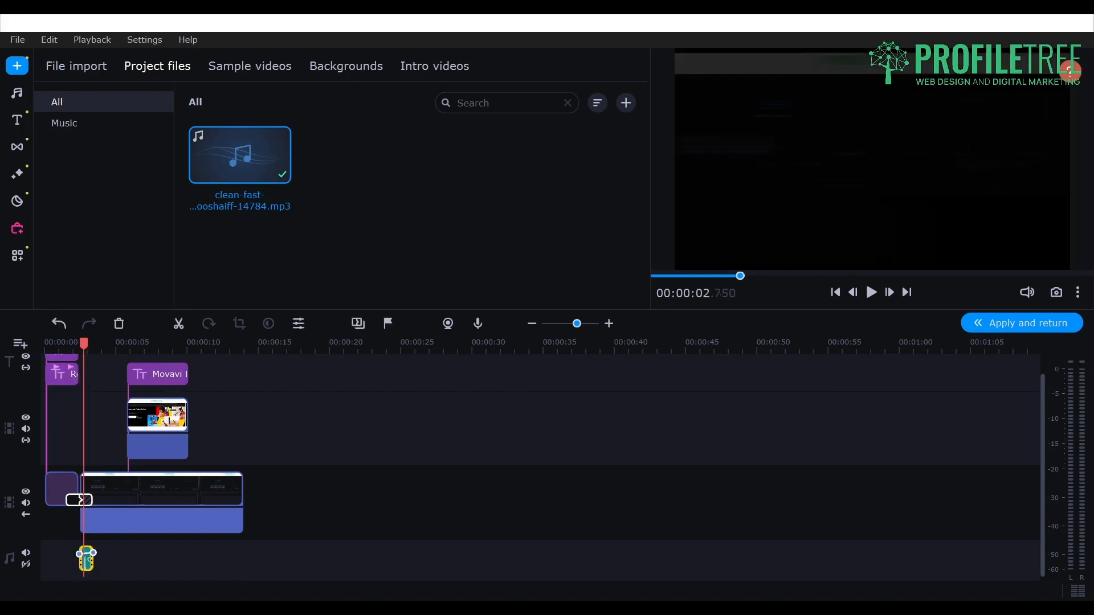
Move the swoosh clip earlier to start at about 00:00:01.766, and play the video from the beginning to check its timing
drag(86, 561, 77, 560)
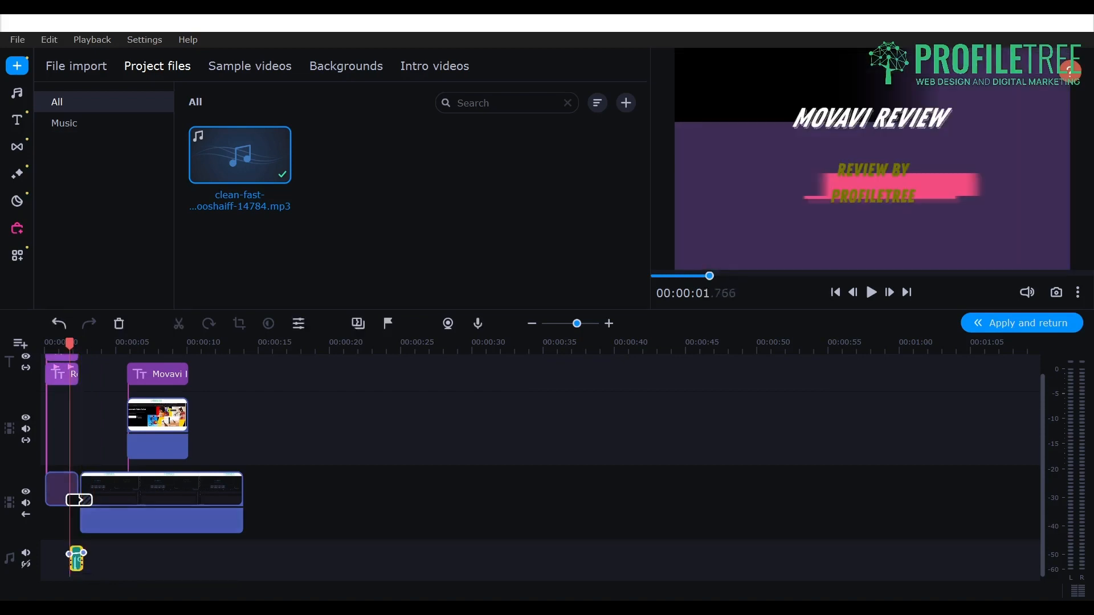
key(space)
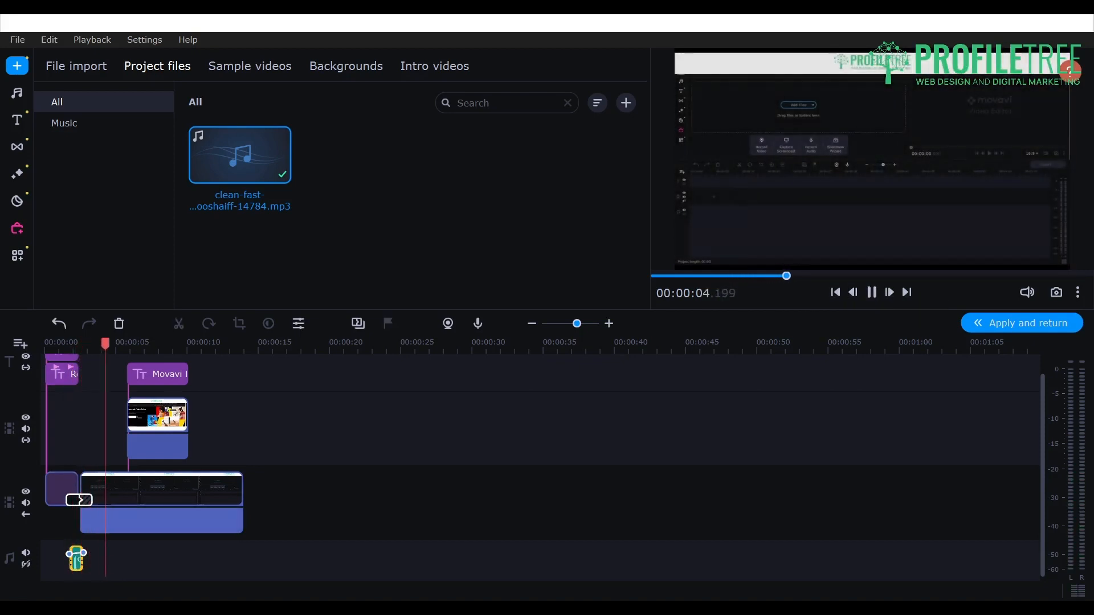
key(space)
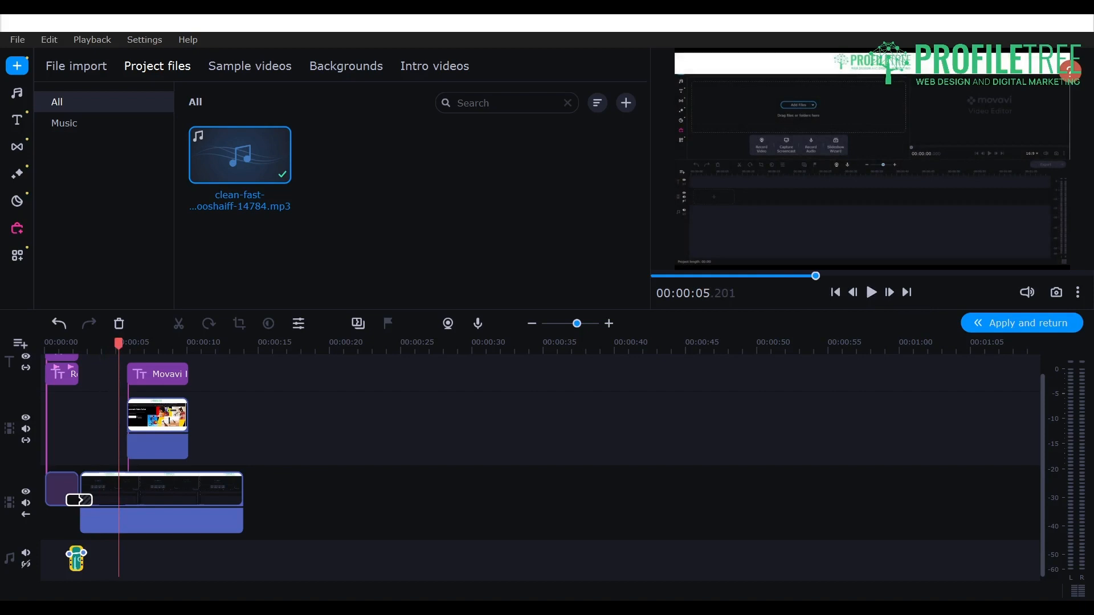
click(84, 554)
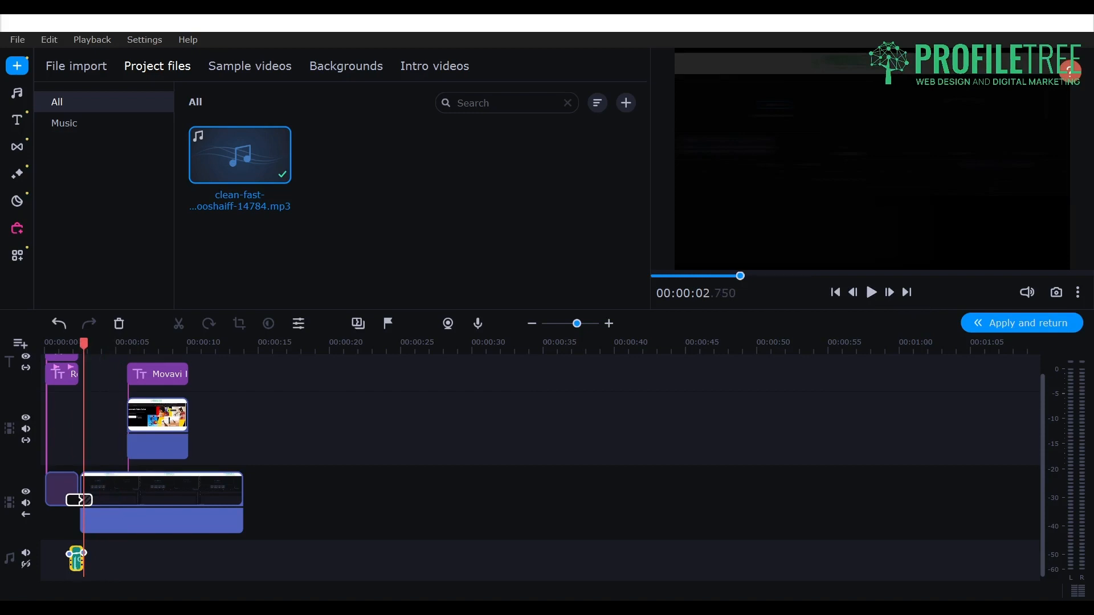
drag(84, 343, 44, 344)
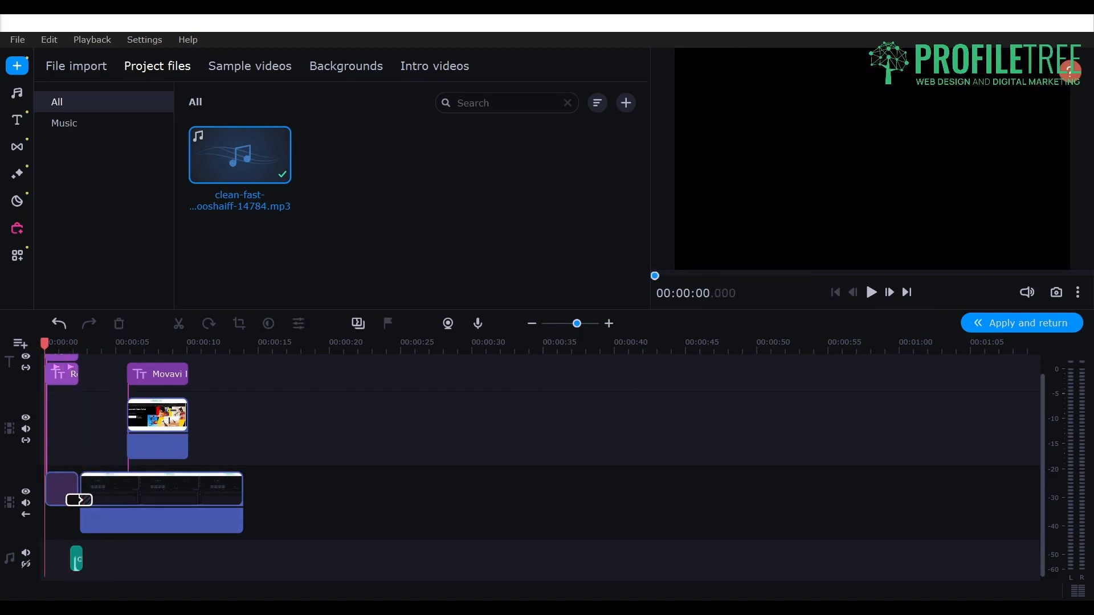
click(872, 293)
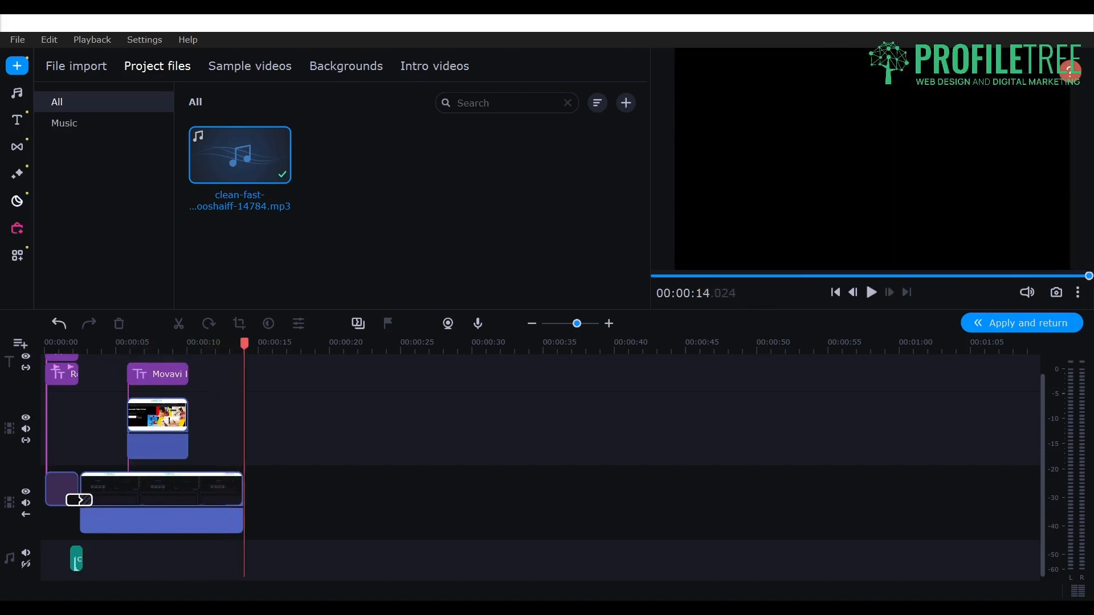
Look through the Featured stickers, dismissing the introductory tip about adding stickers
click(17, 201)
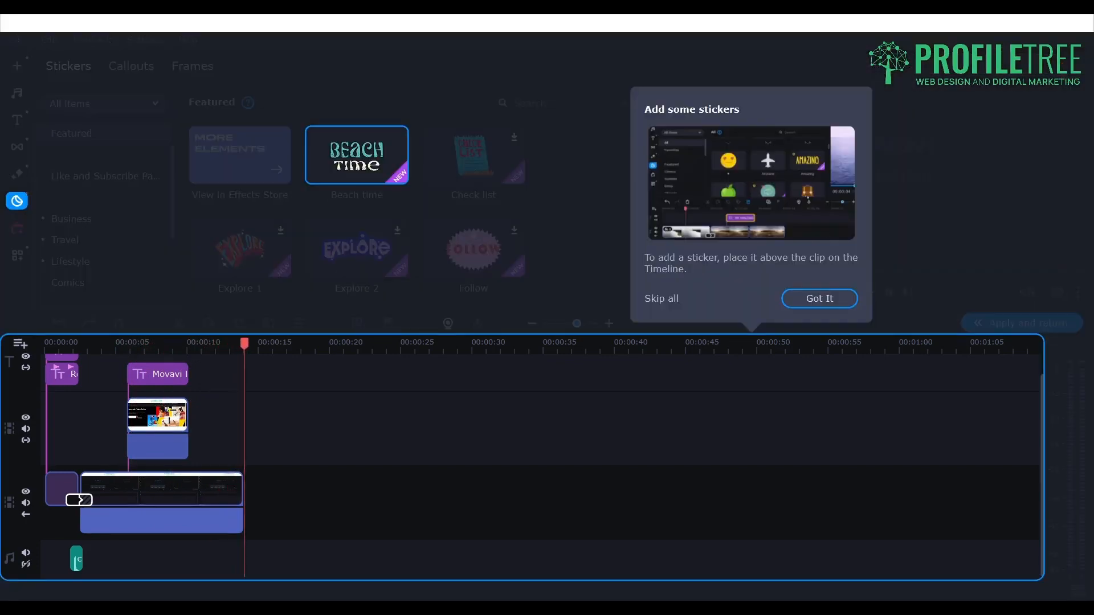
click(820, 298)
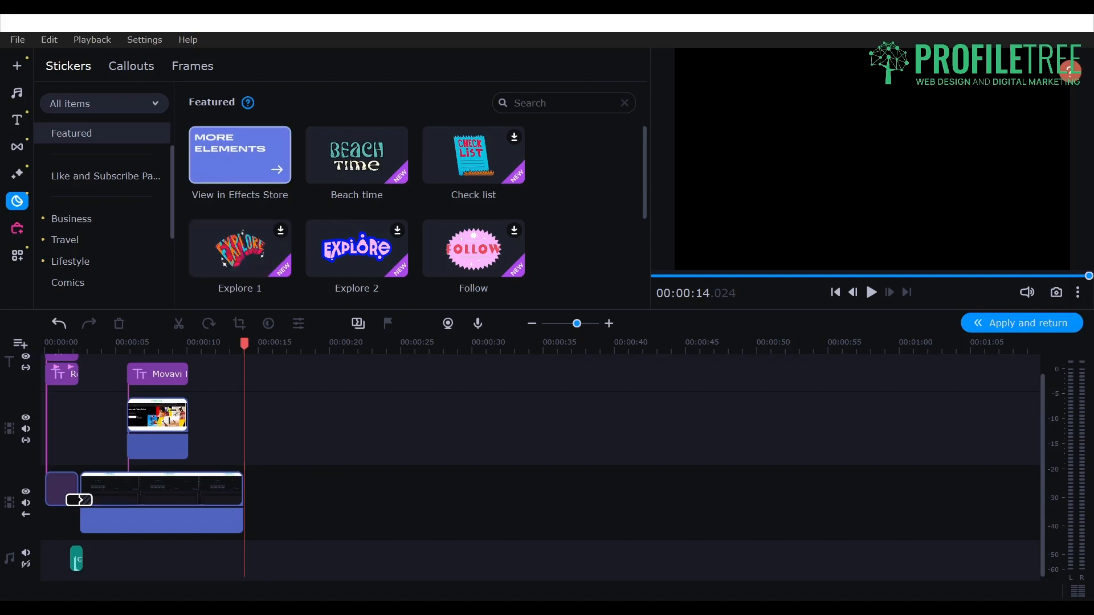
scroll(240, 228, down, 3)
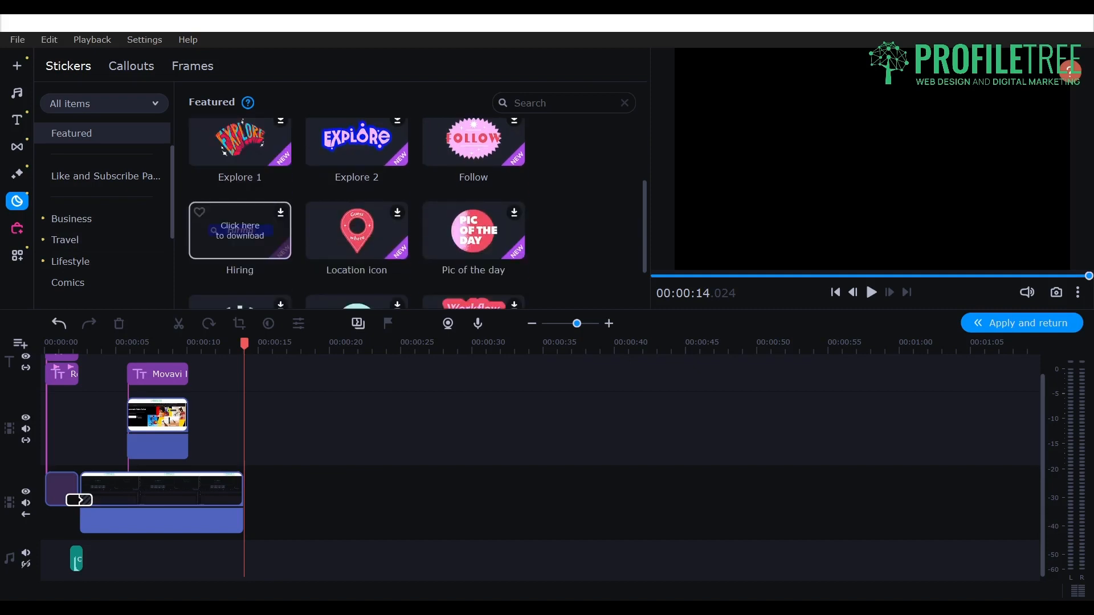
scroll(357, 245, down, 2)
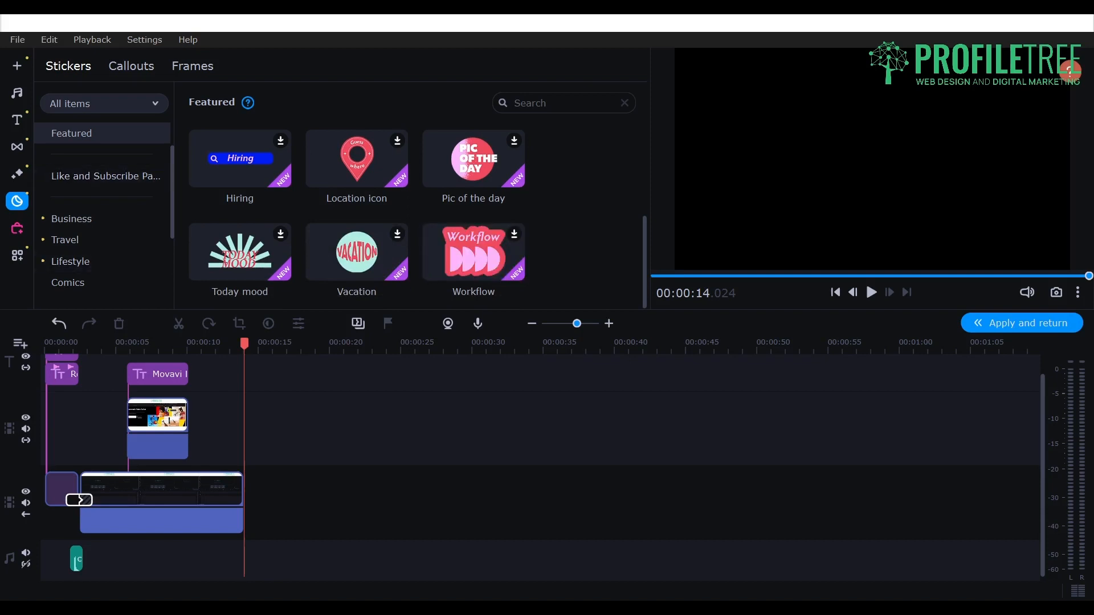
Look through the callouts in the Featured, Sketch, Shapes, Highlighting, Arrows and Signs categories
click(132, 67)
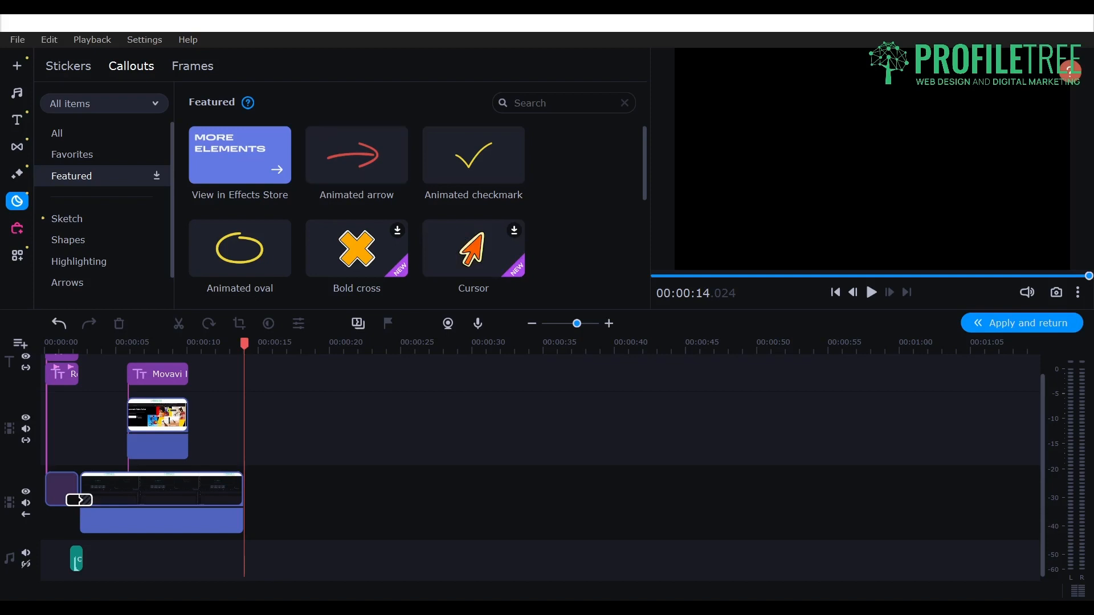
scroll(473, 160, down, 1)
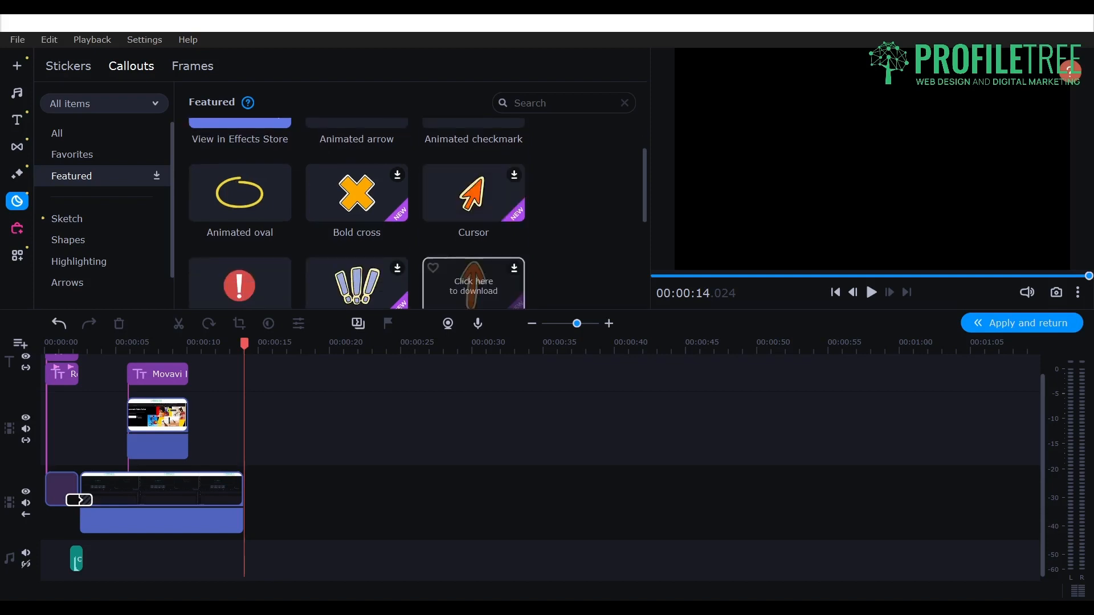
scroll(473, 256, down, 1)
scroll(473, 239, down, 3)
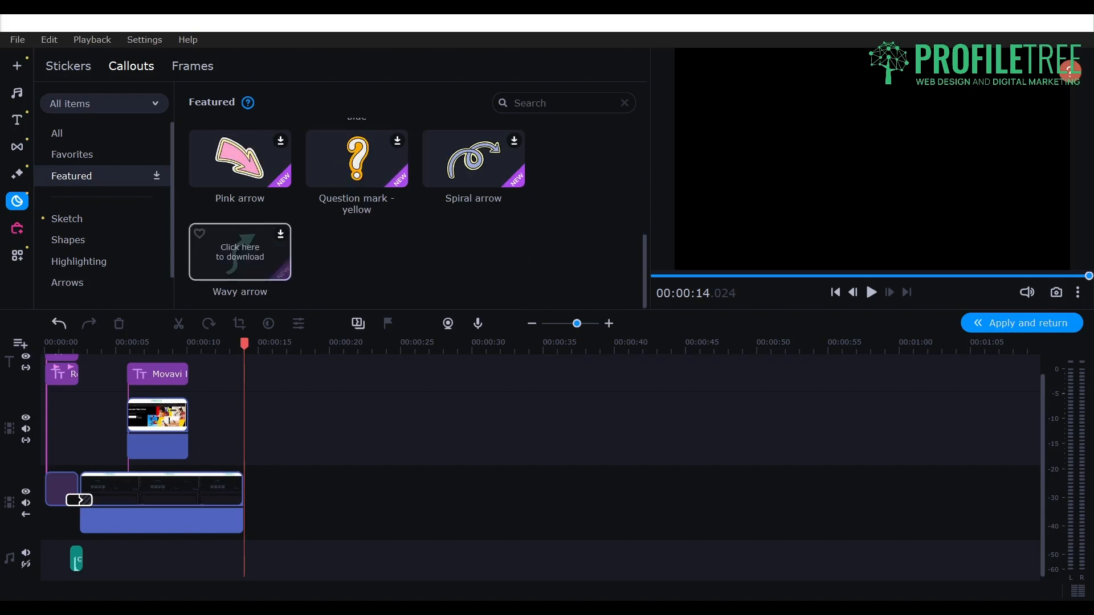
scroll(473, 217, up, 1)
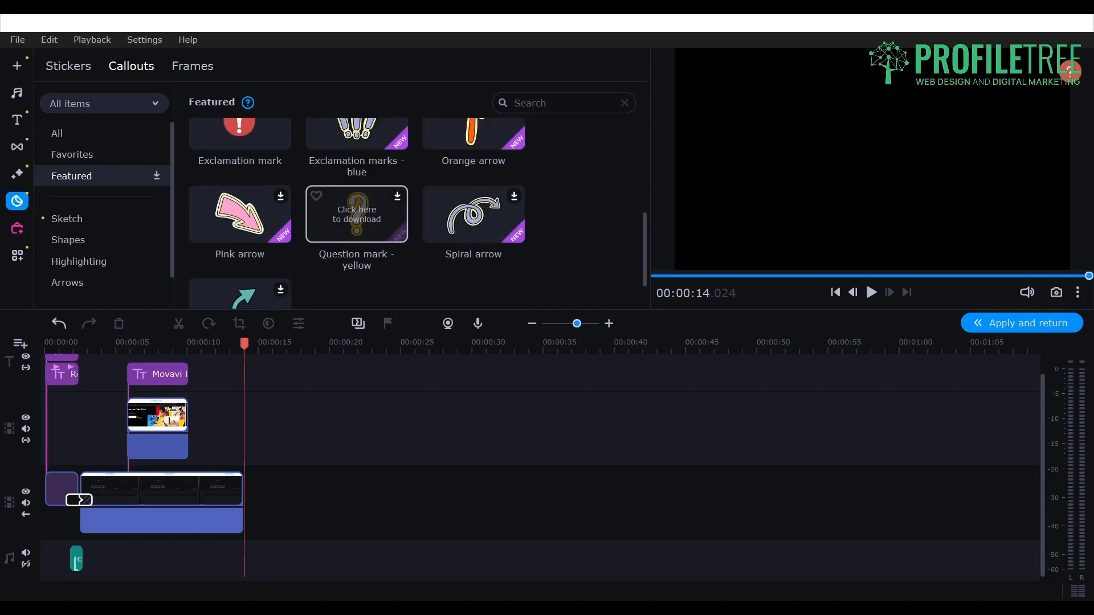
scroll(357, 211, up, 1)
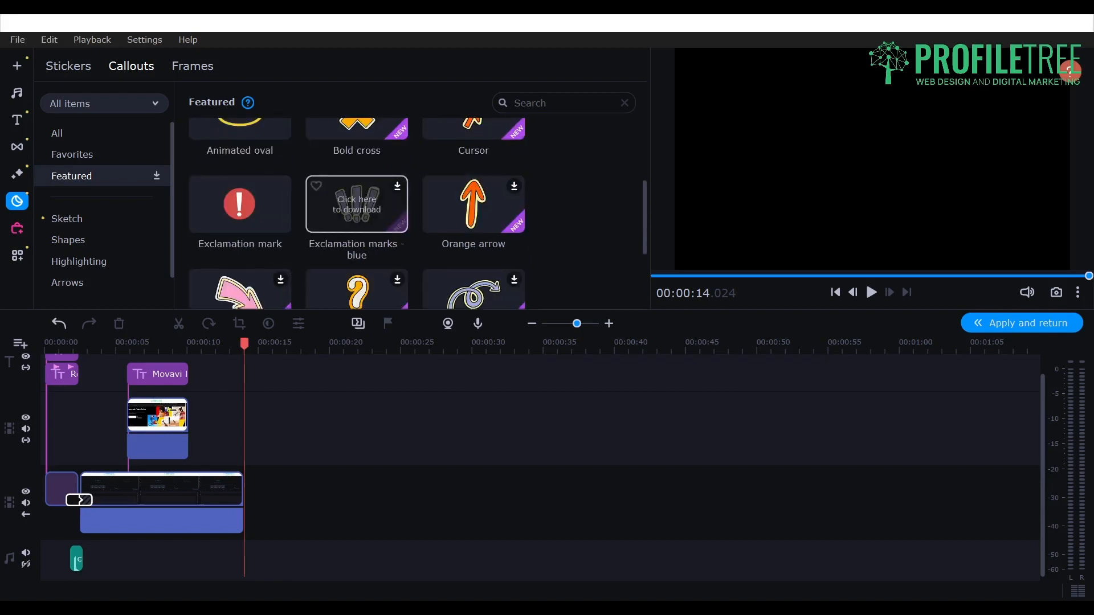
scroll(472, 171, up, 1)
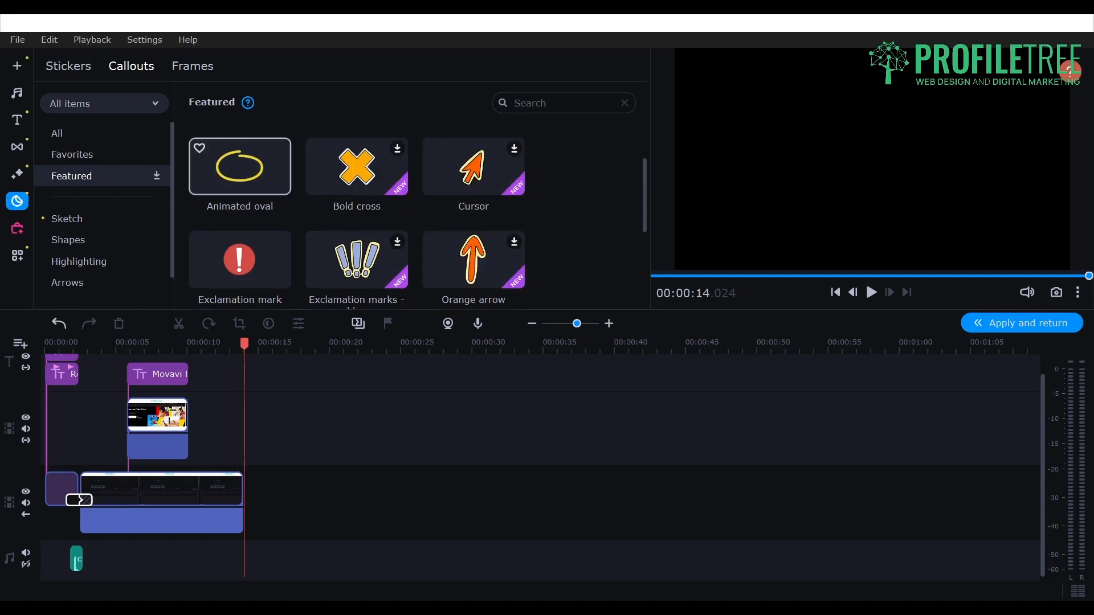
click(66, 219)
scroll(357, 220, down, 1)
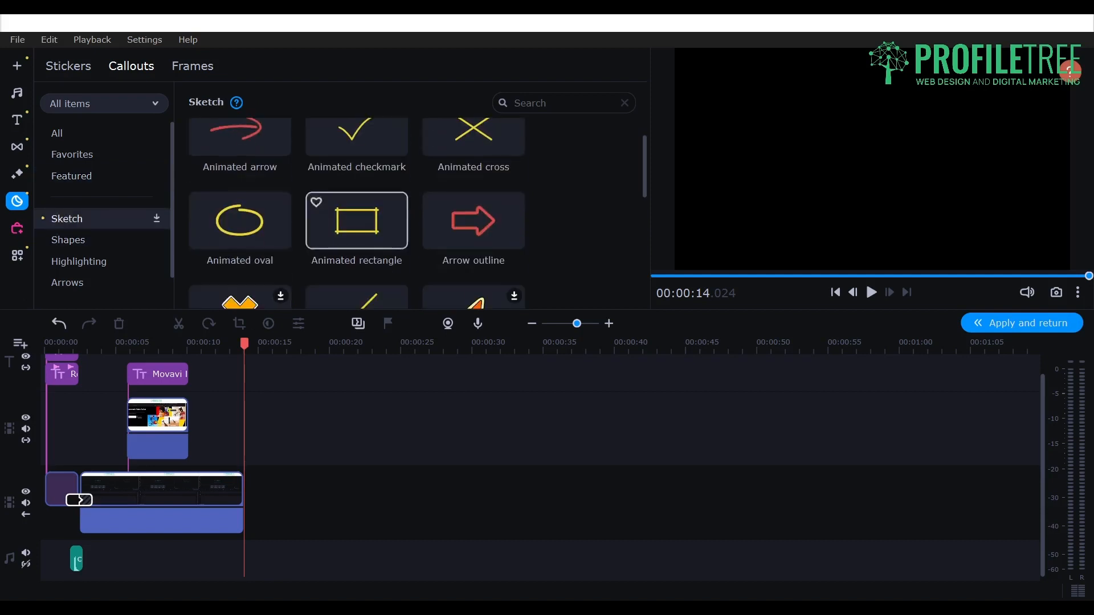
click(68, 239)
click(79, 261)
scroll(79, 261, down, 1)
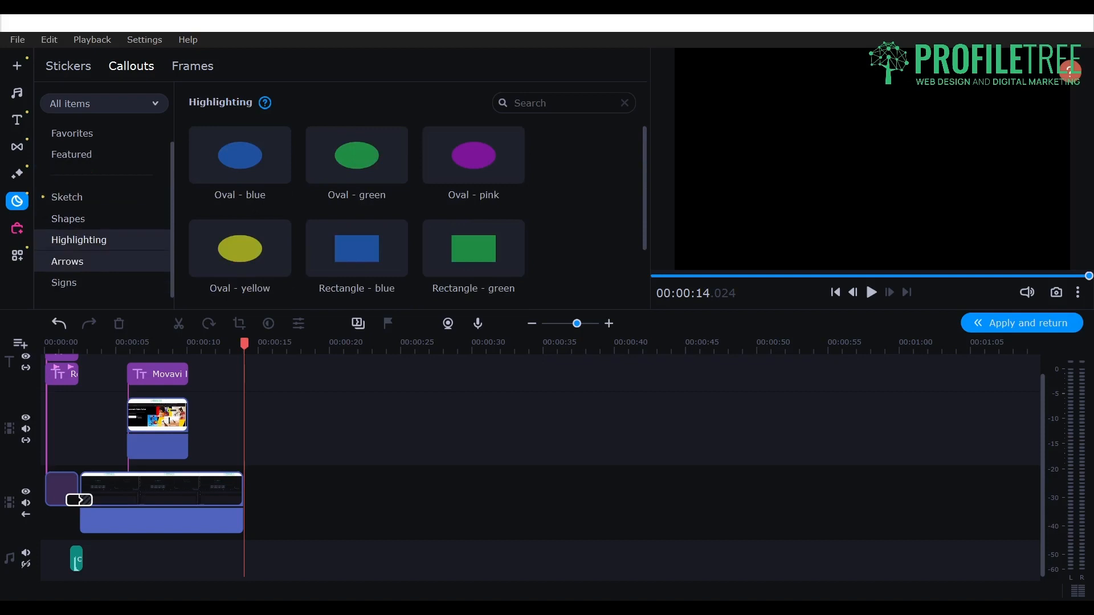
click(67, 262)
click(64, 282)
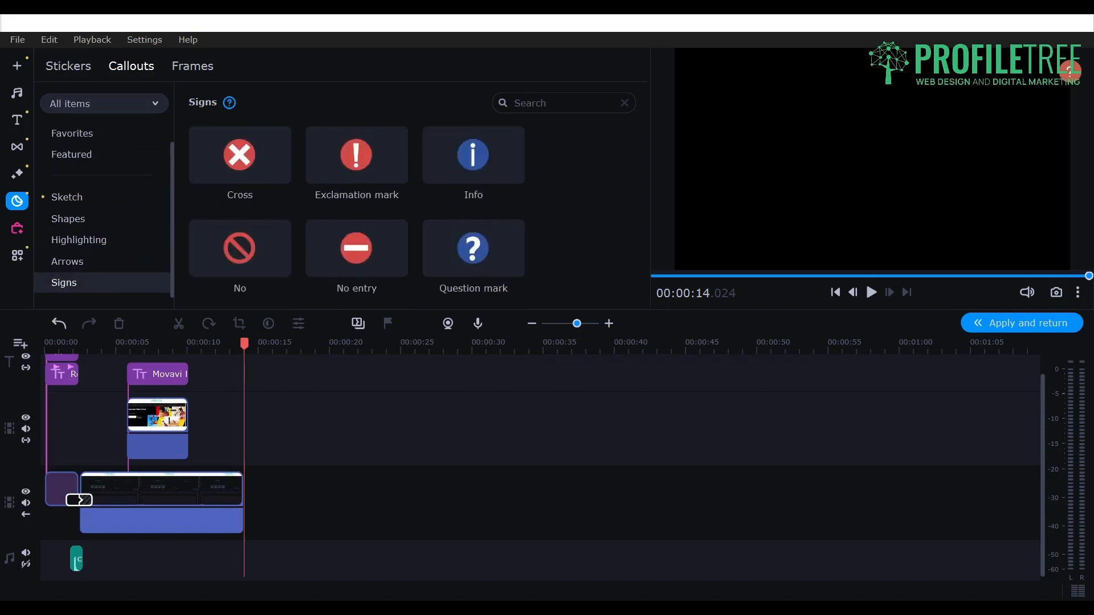
Download the Grid frame and try placing it on the long screen recording in the main video track, and undo it
click(193, 66)
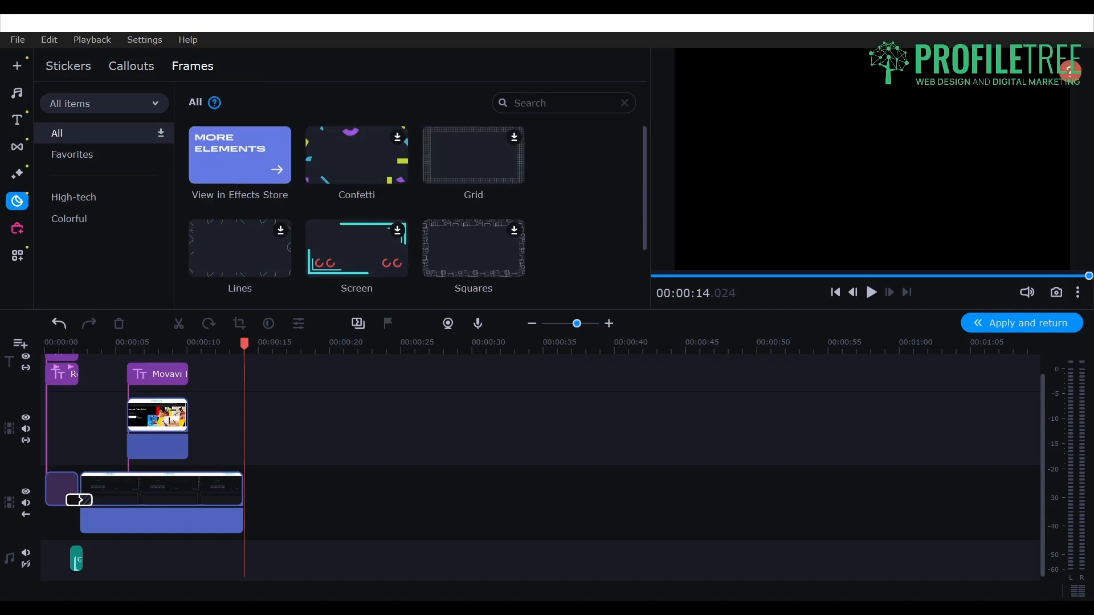
click(223, 516)
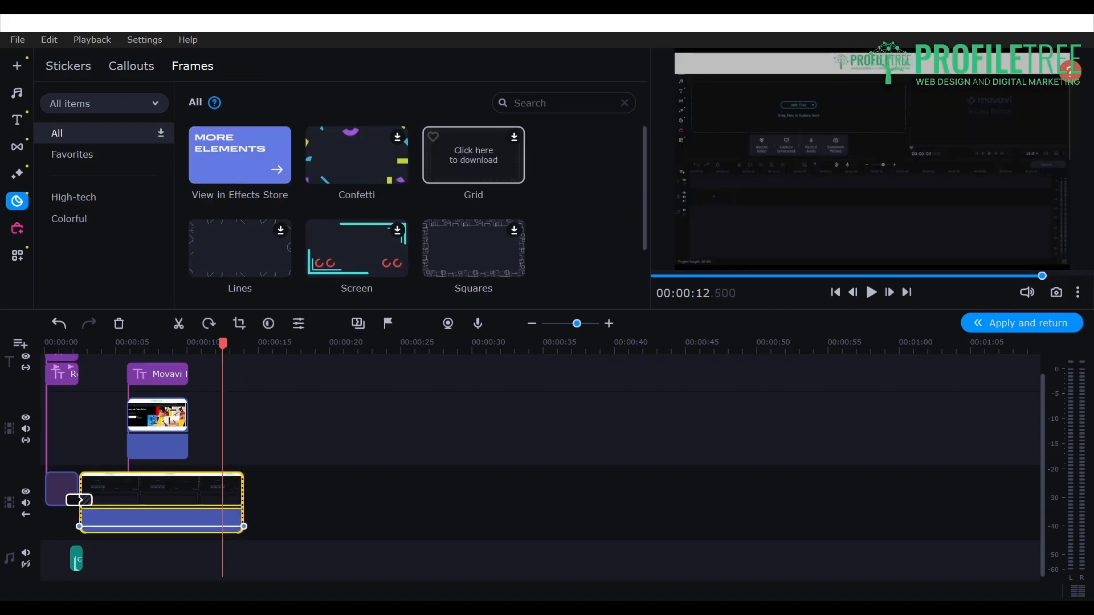
click(464, 157)
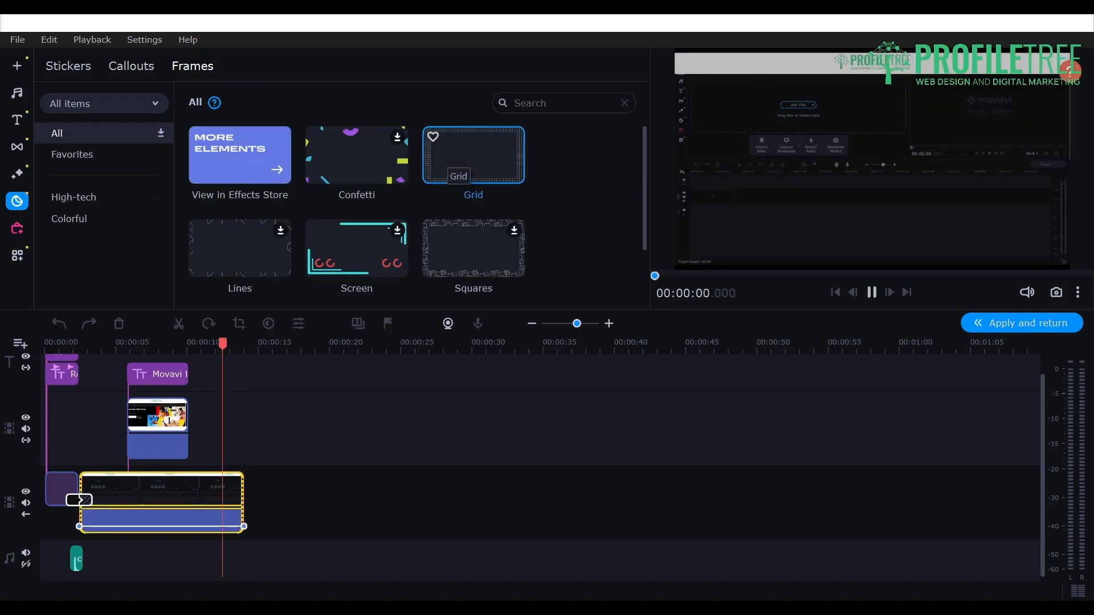
mouse_move(513, 166)
mouse_down()
mouse_move(248, 501)
mouse_move(120, 492)
mouse_up()
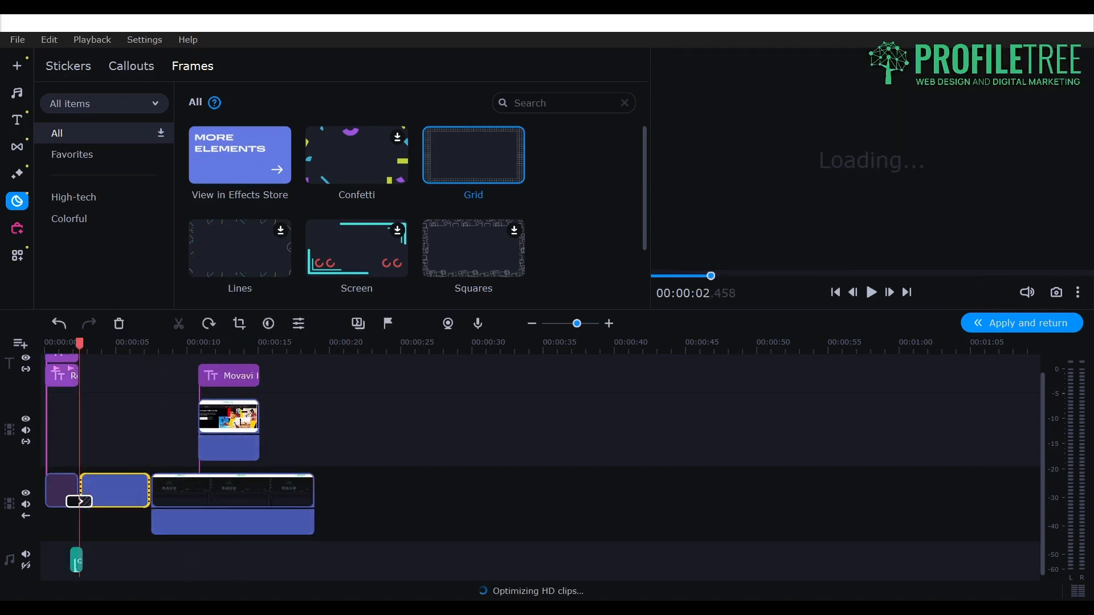
key(ctrl+z)
key(ctrl+z)
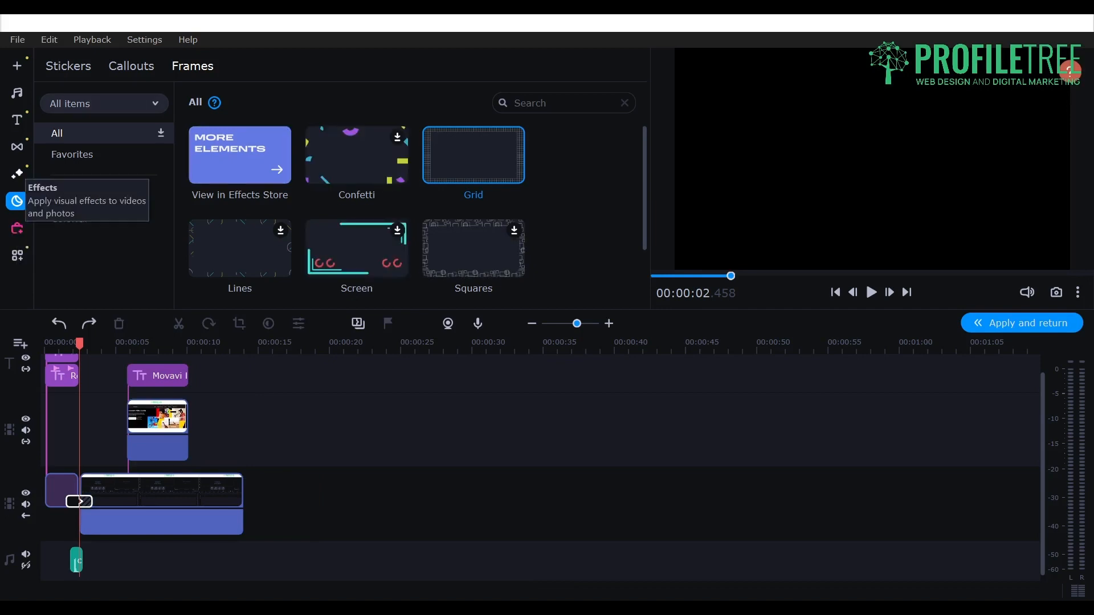
Try the Halftone - color filter on the long screen recording, preview it at about 00:00:04.450, and undo it
click(17, 174)
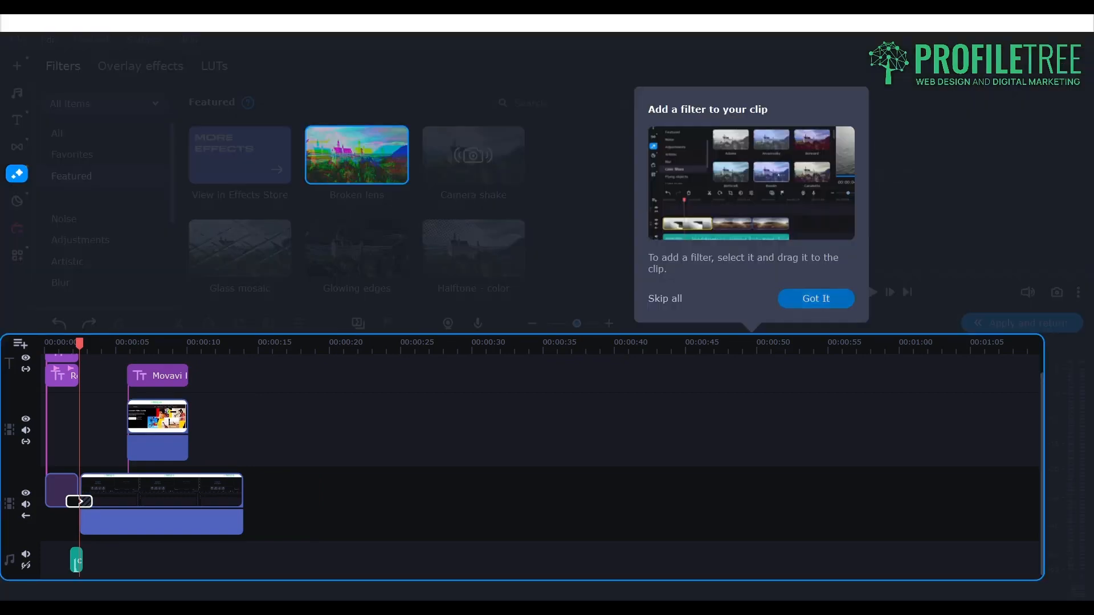
click(816, 299)
click(674, 457)
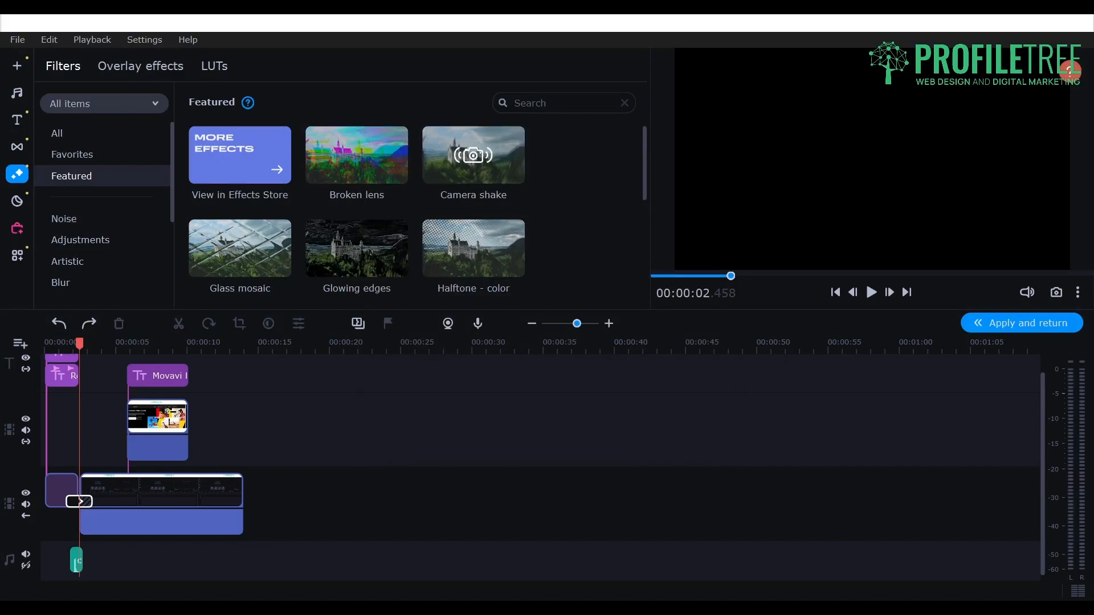
click(156, 492)
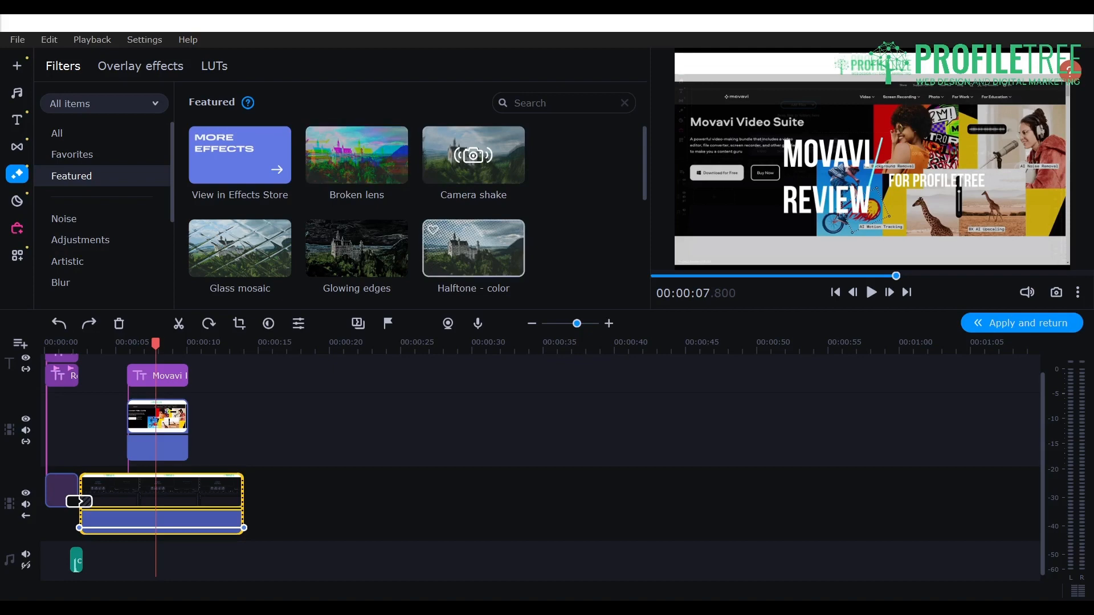
click(474, 248)
drag(474, 249, 162, 493)
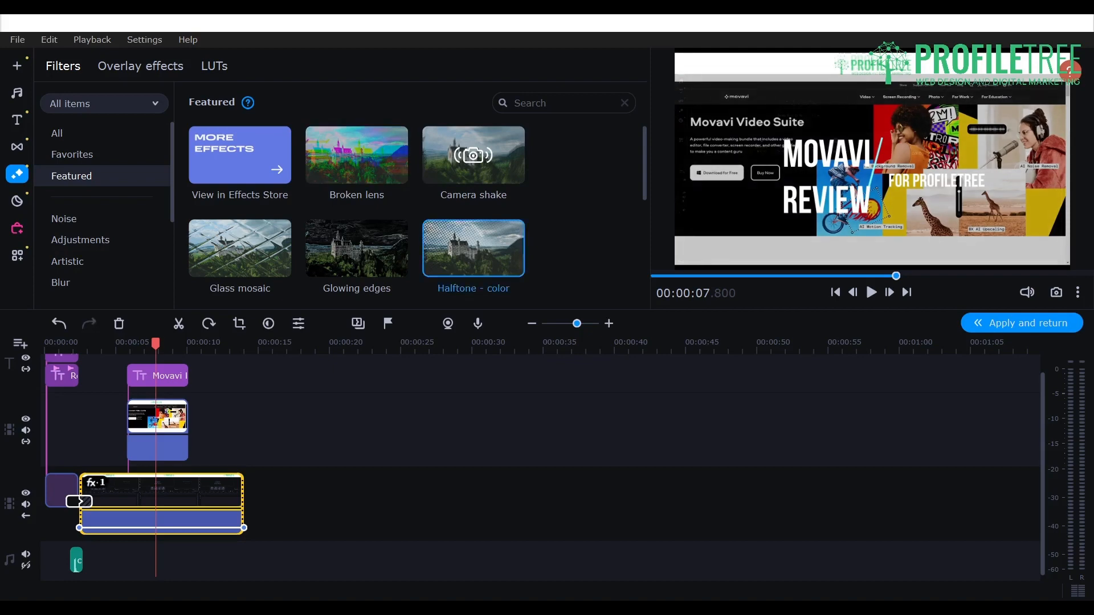
click(342, 502)
drag(155, 344, 108, 343)
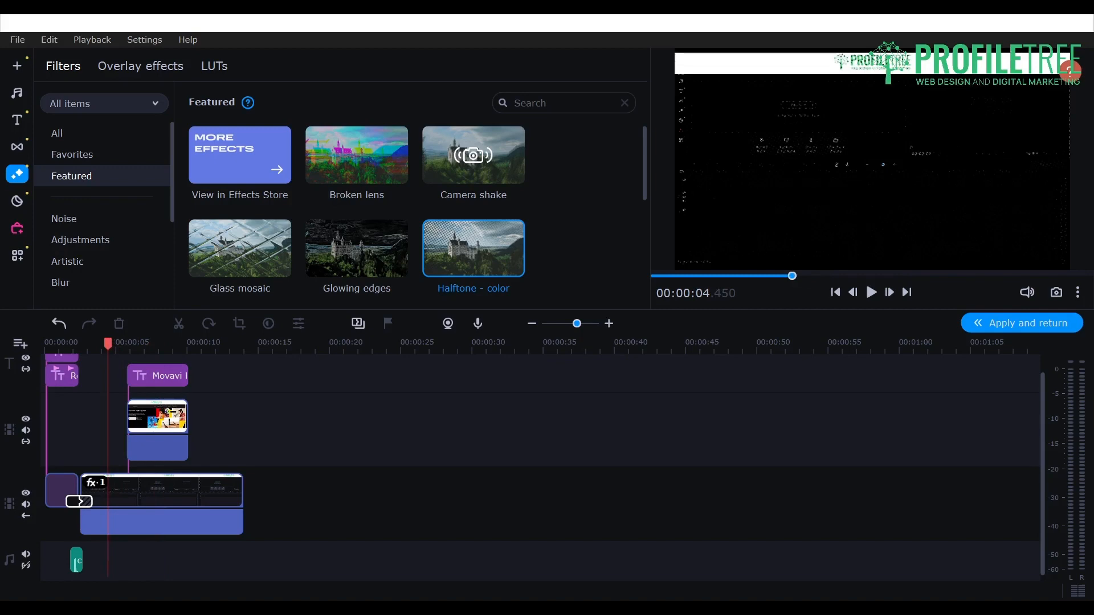
key(ctrl+z)
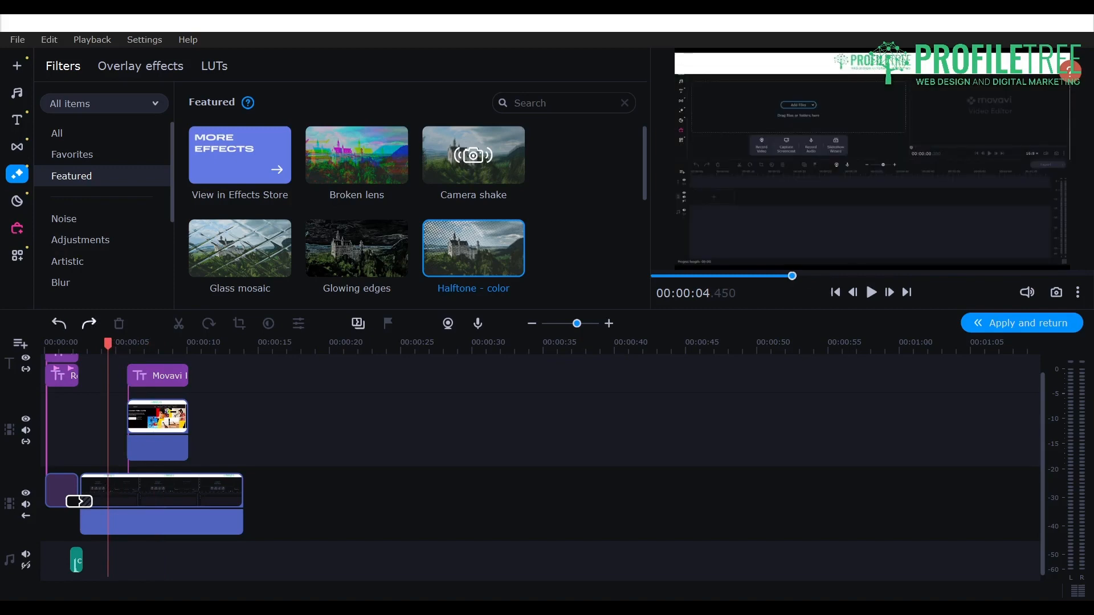
Try the Camera shake filter on the long screen recording, and undo it
drag(473, 155, 162, 492)
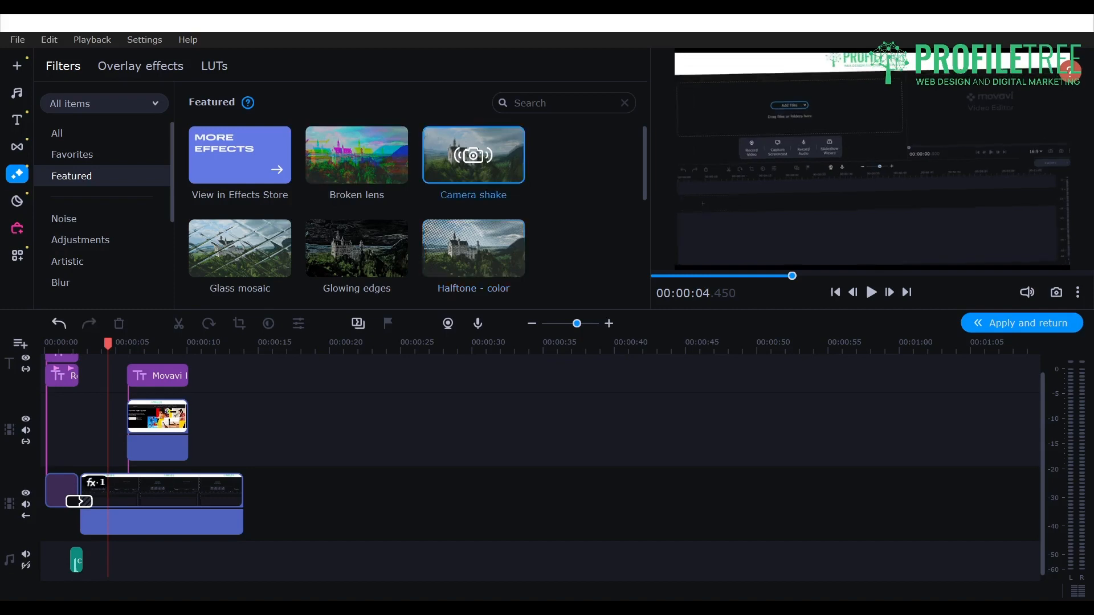
click(58, 323)
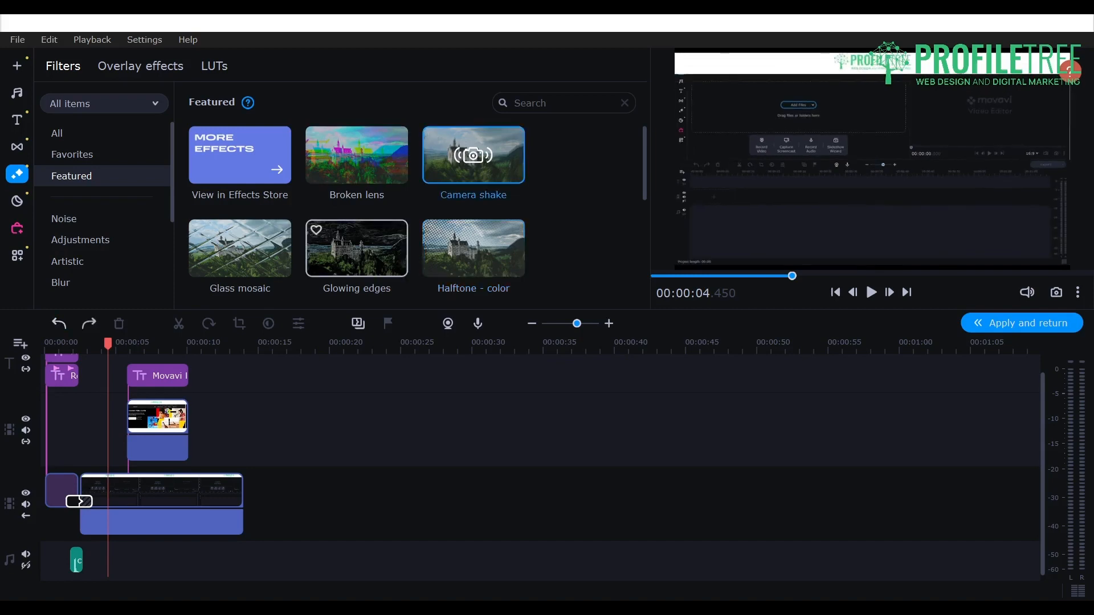
Look through the remaining Featured filters and the effect packs in the Effects Store
scroll(356, 251, down, 3)
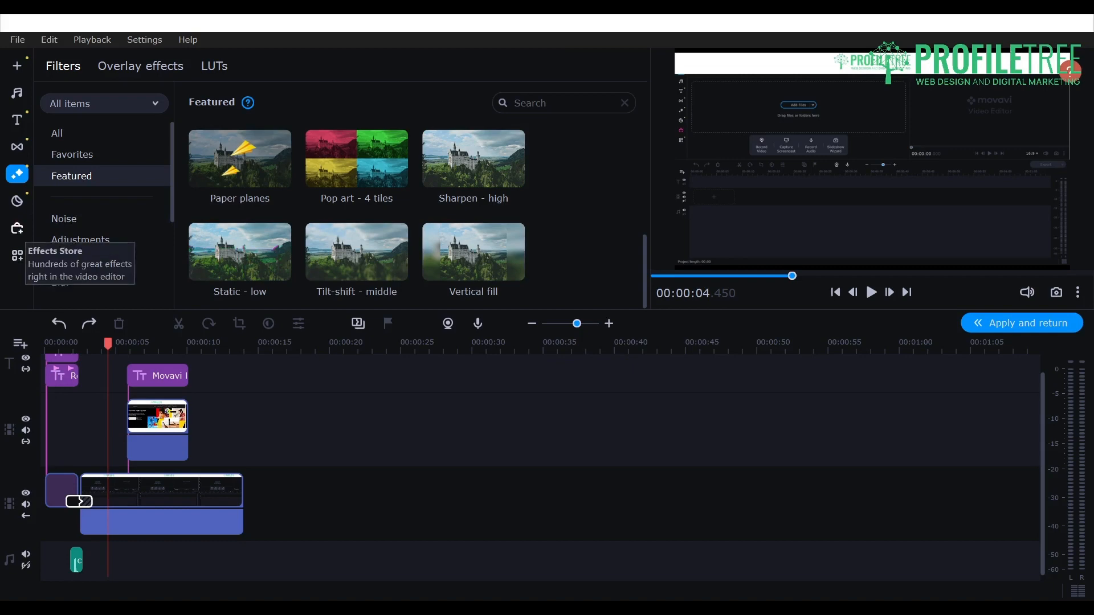
click(17, 228)
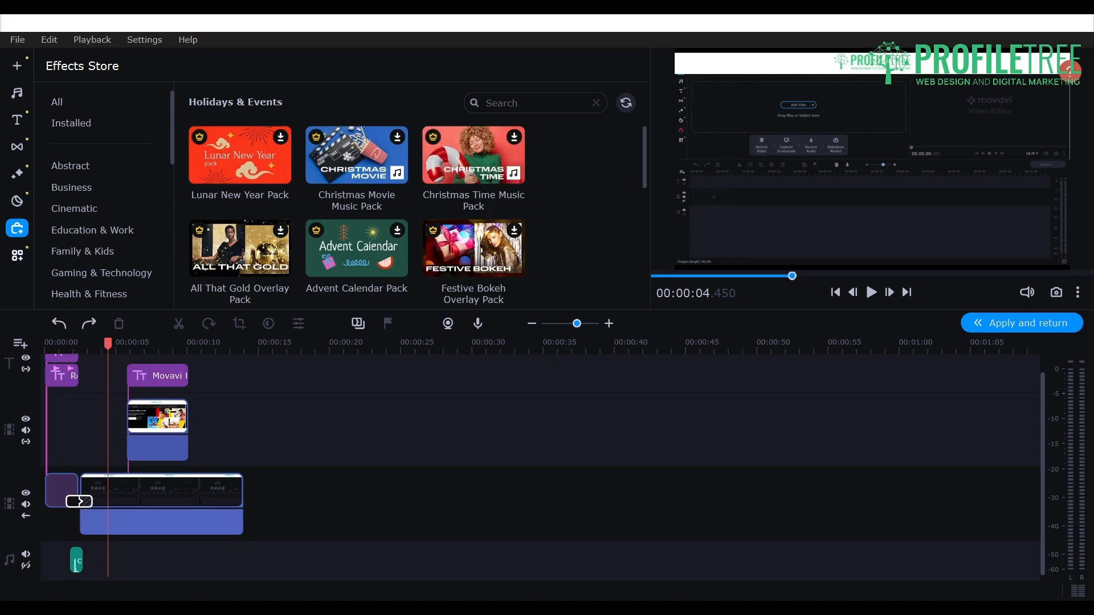
Examine the video editing tools, including Chroma key, Background removal, Scene detection, Logo, Slow motion, Animation and Color adjustments
click(17, 255)
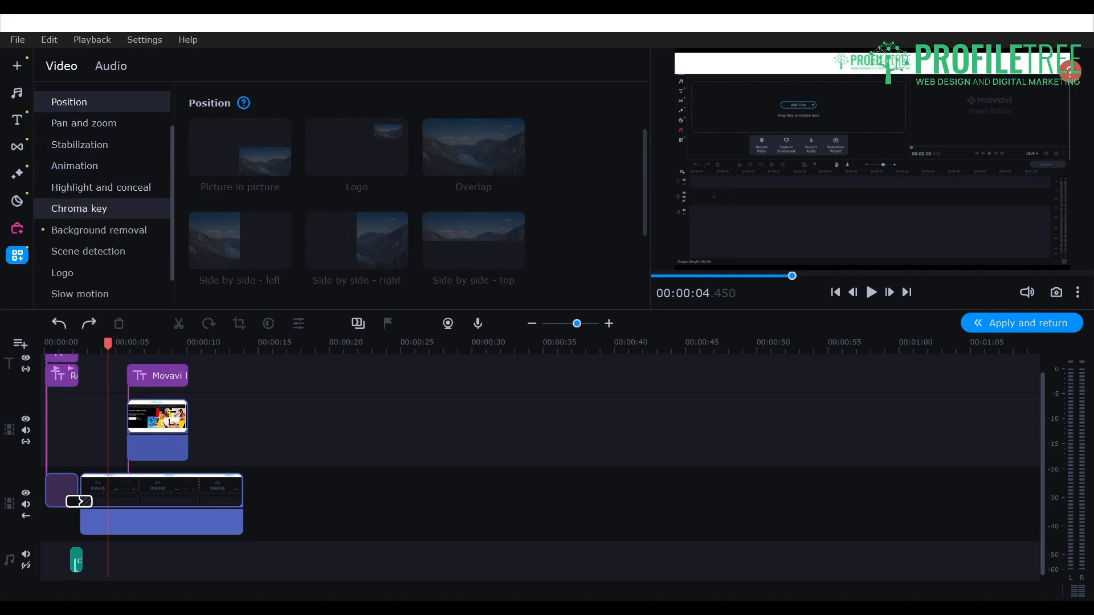
click(79, 209)
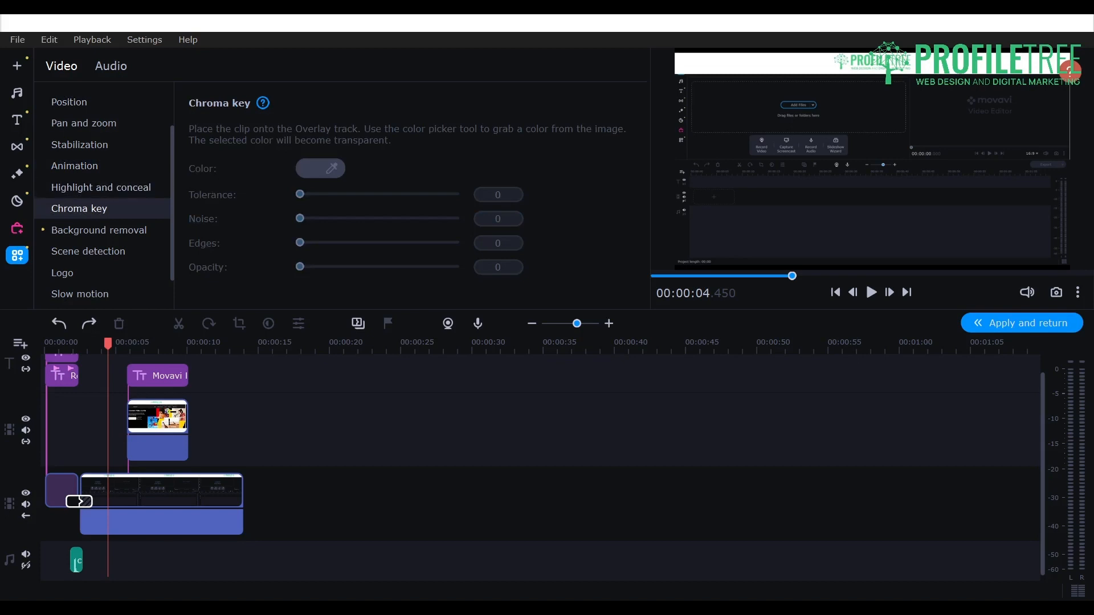
click(99, 230)
click(88, 251)
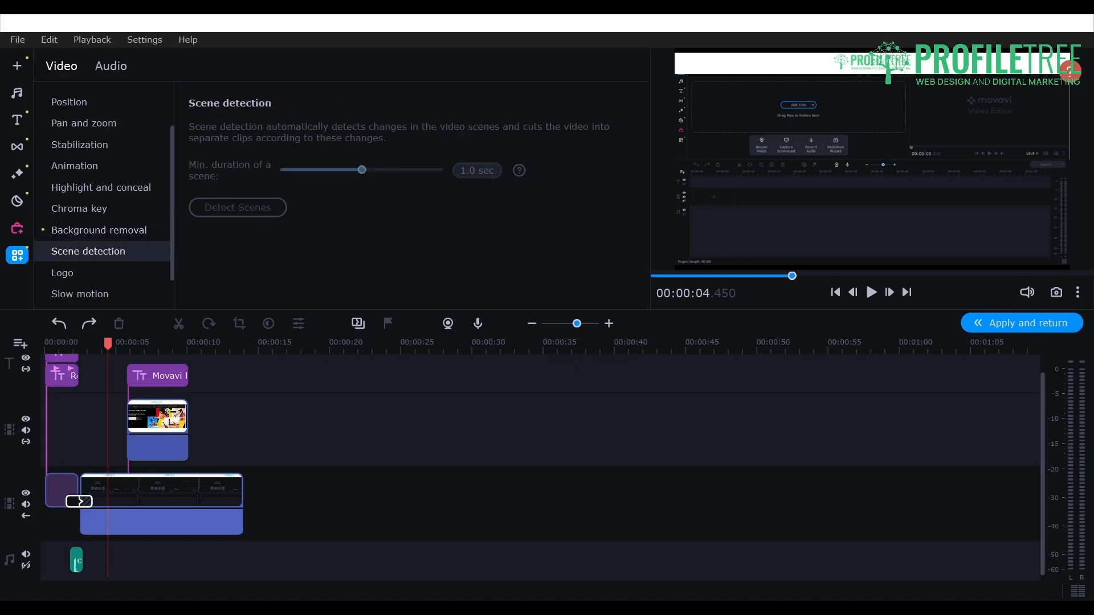
click(62, 273)
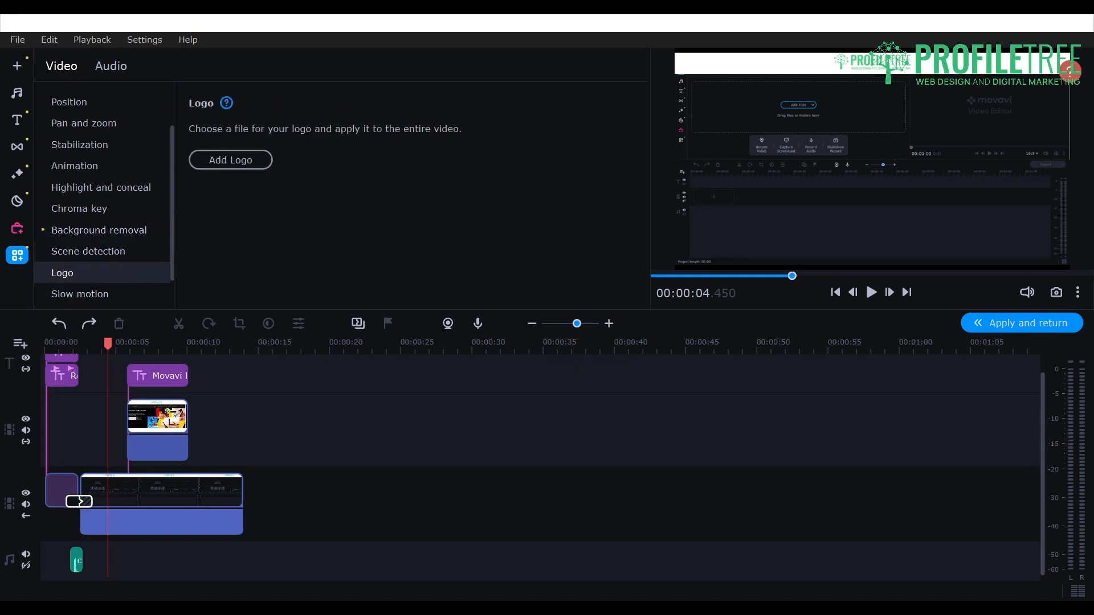
click(80, 294)
click(75, 145)
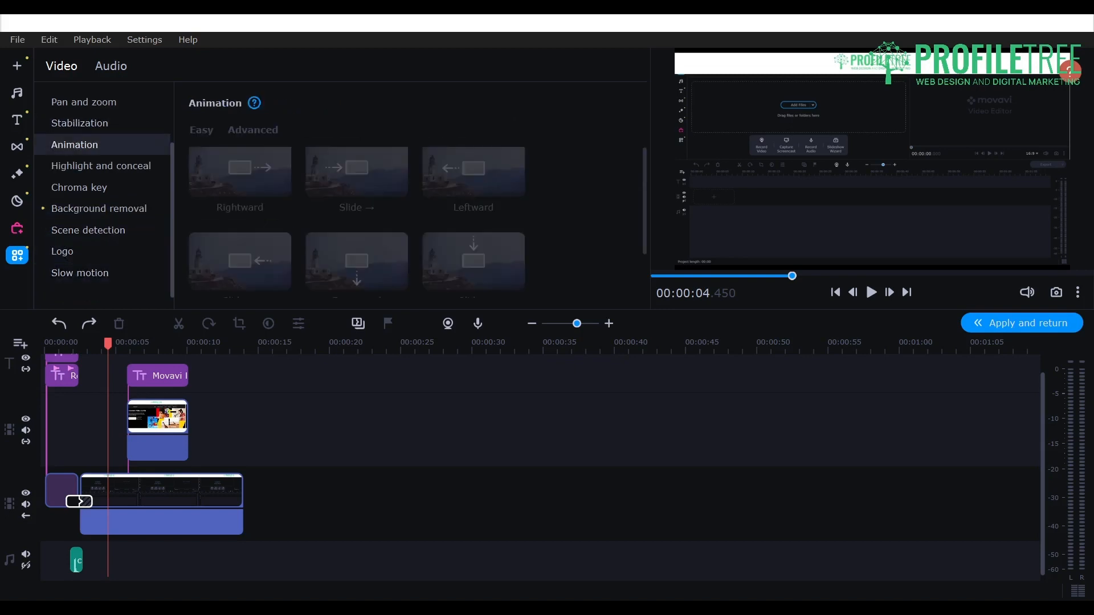
scroll(102, 194, up, 3)
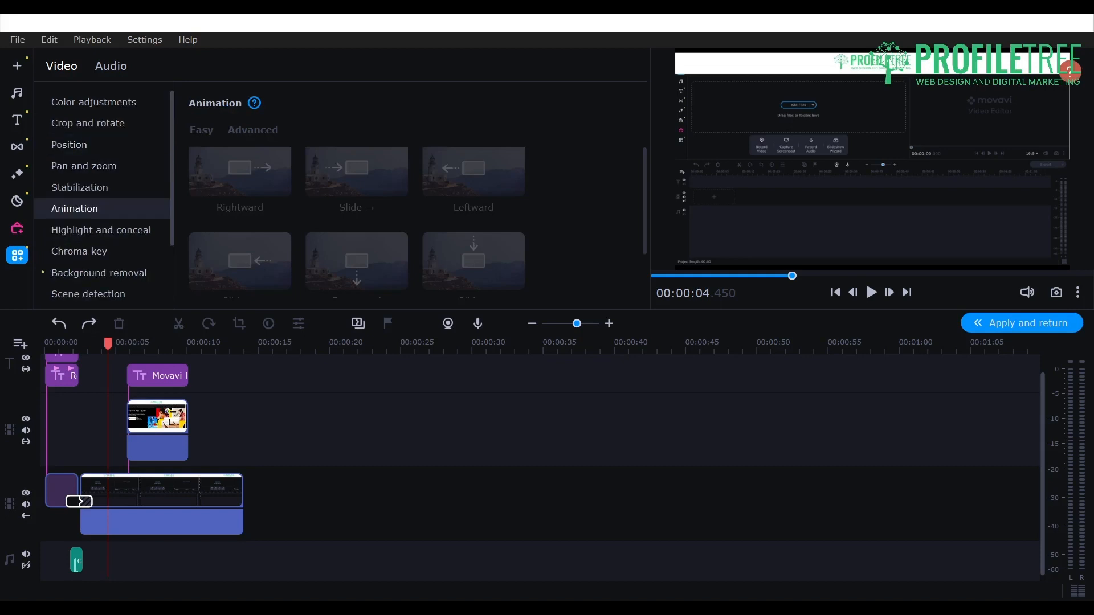
click(94, 102)
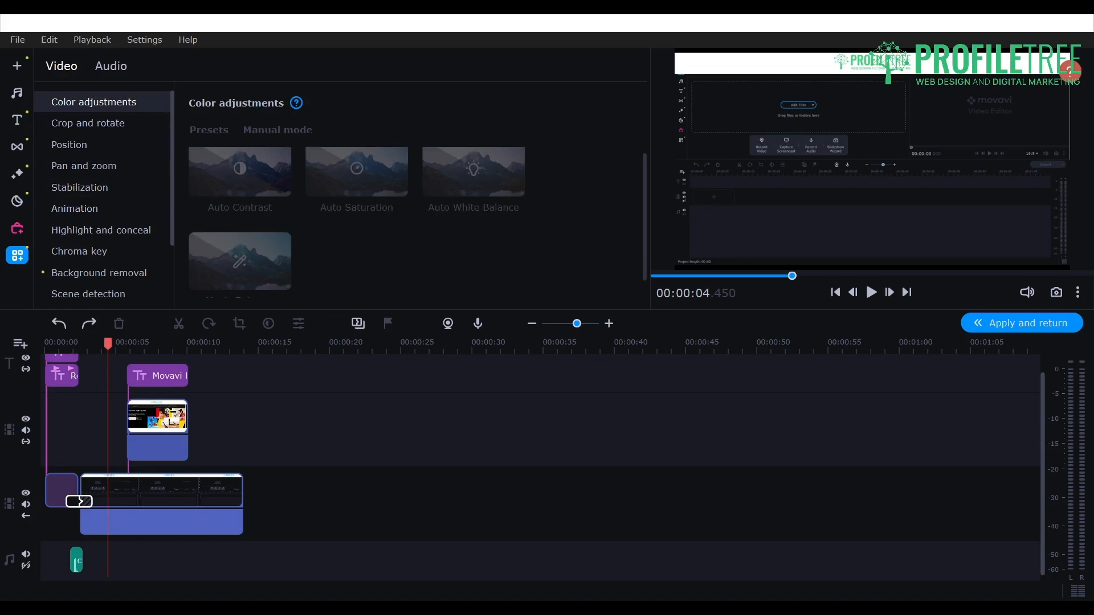
click(99, 273)
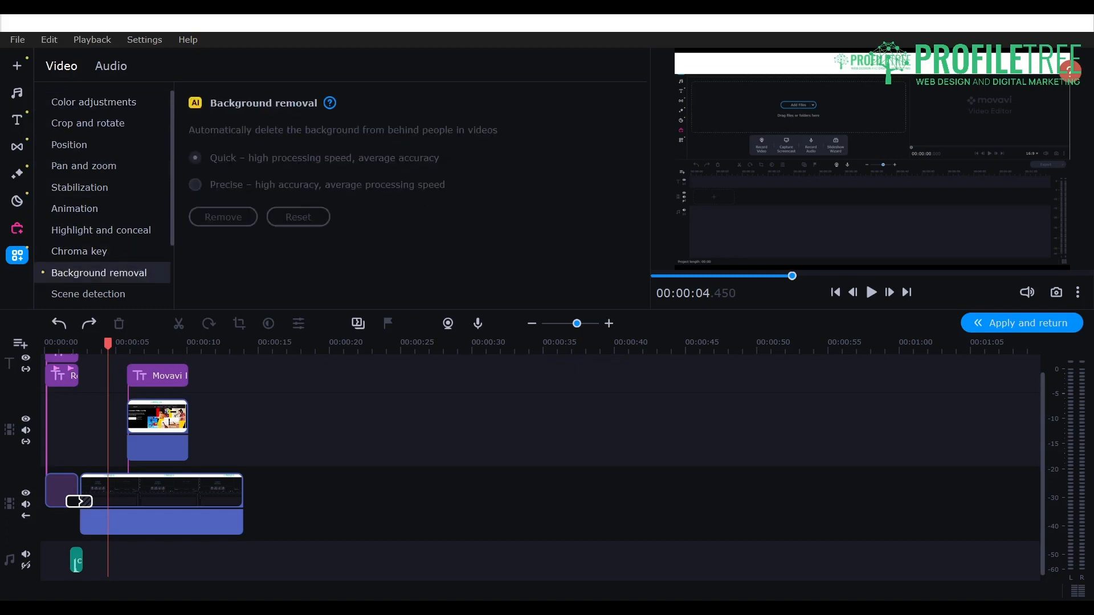
Examine the audio editing tools, including Noise removal, Noise gate, Compressor, Reverberation, Equalizer, Audio effects and Beat detection
click(111, 65)
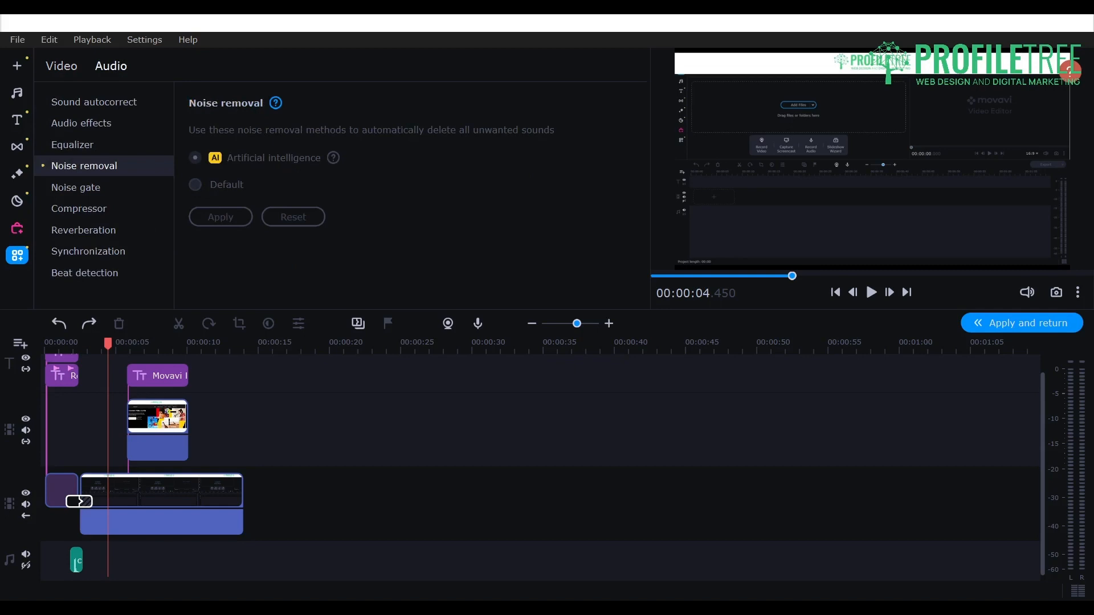
click(61, 66)
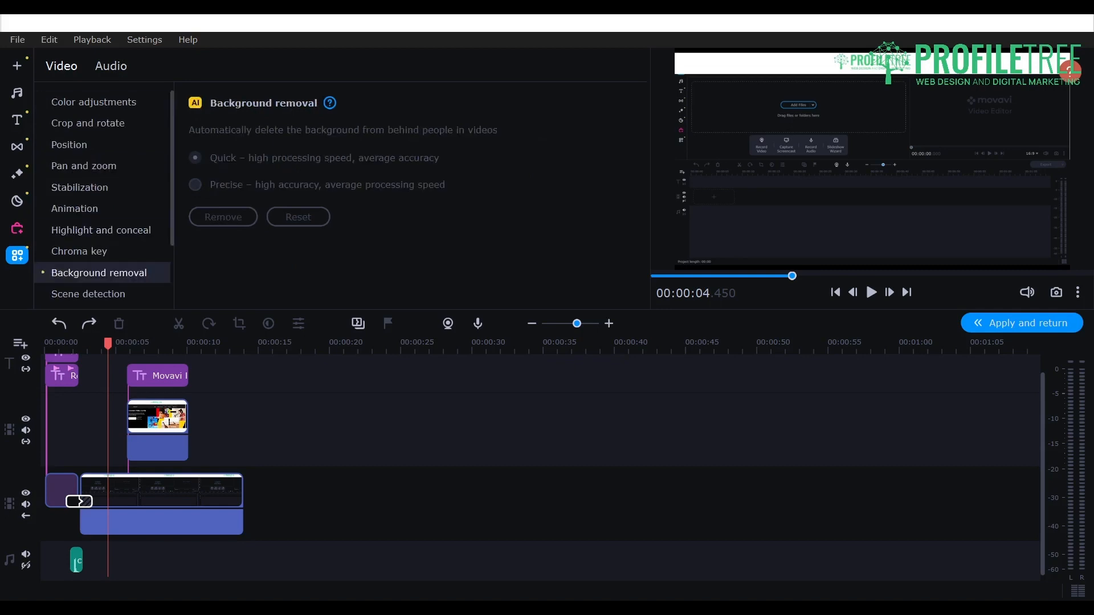
click(110, 66)
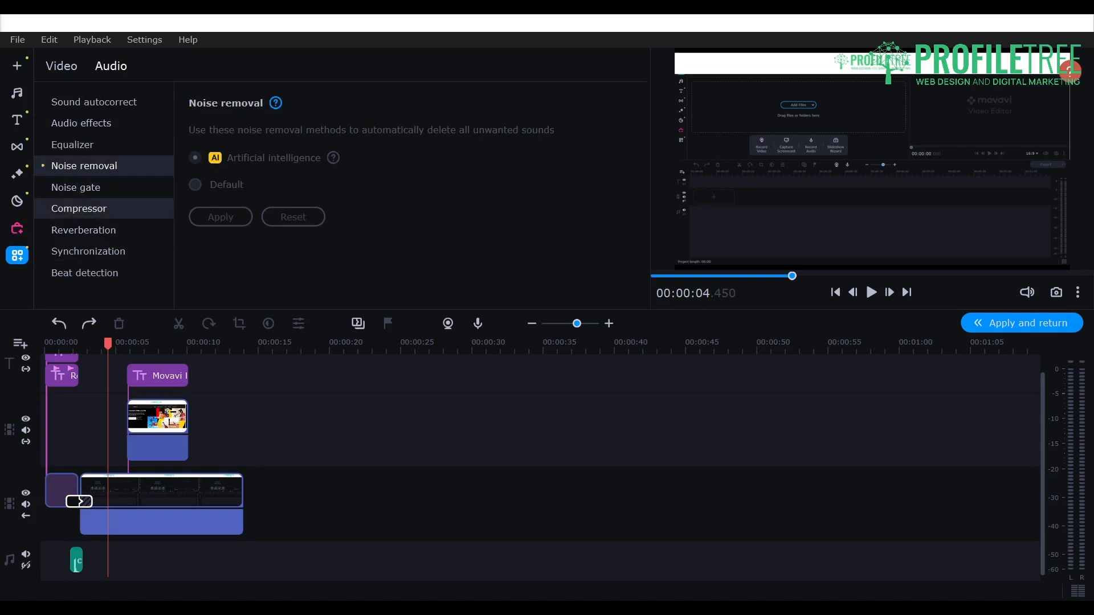
click(76, 187)
click(79, 208)
click(83, 231)
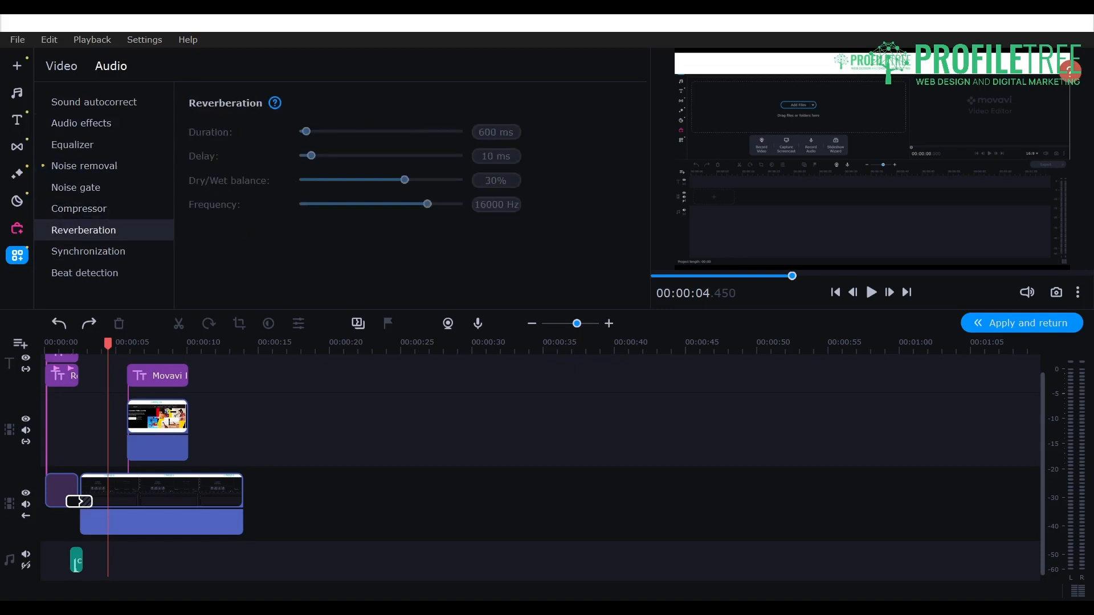
click(72, 145)
click(81, 123)
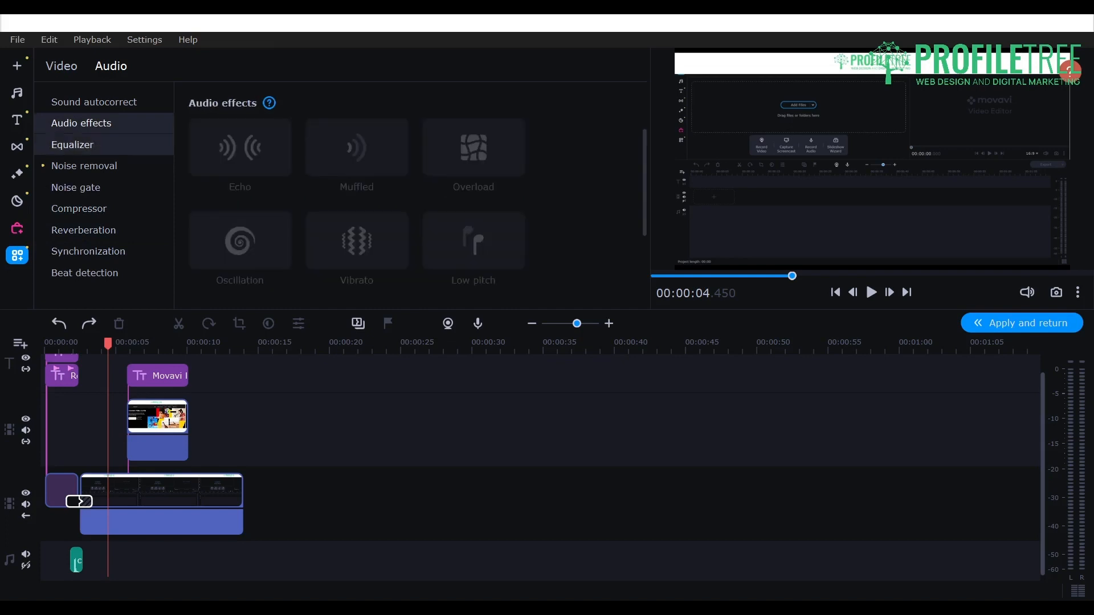
click(85, 273)
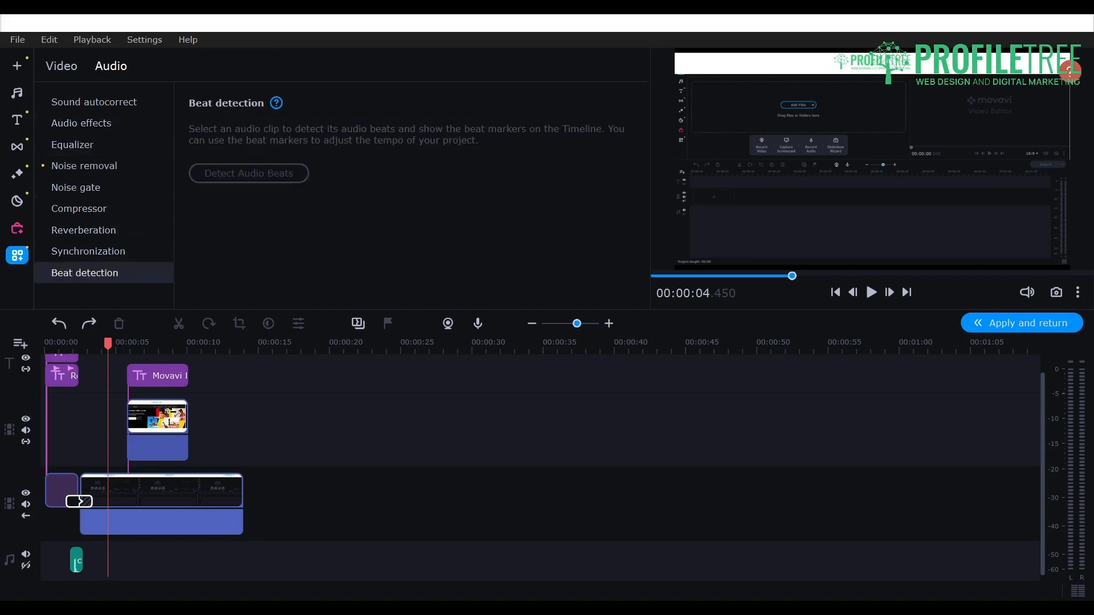